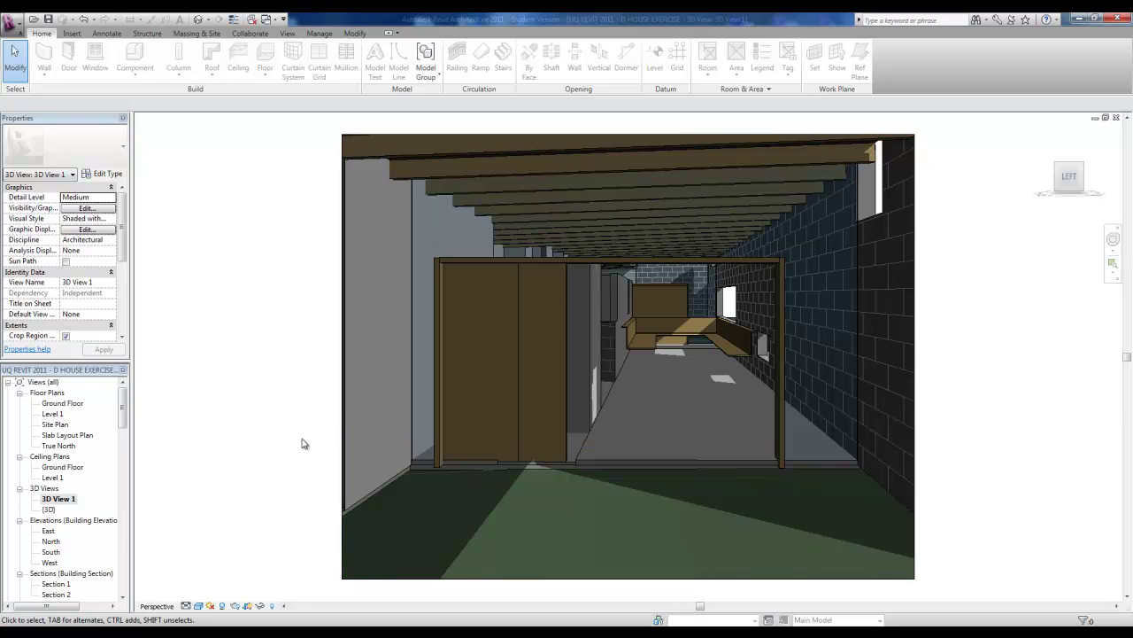
Enlarge the crop region of the perspective camera view slightly on its left and top sides.
{"action": "left_click", "coordinate": [342, 396]}
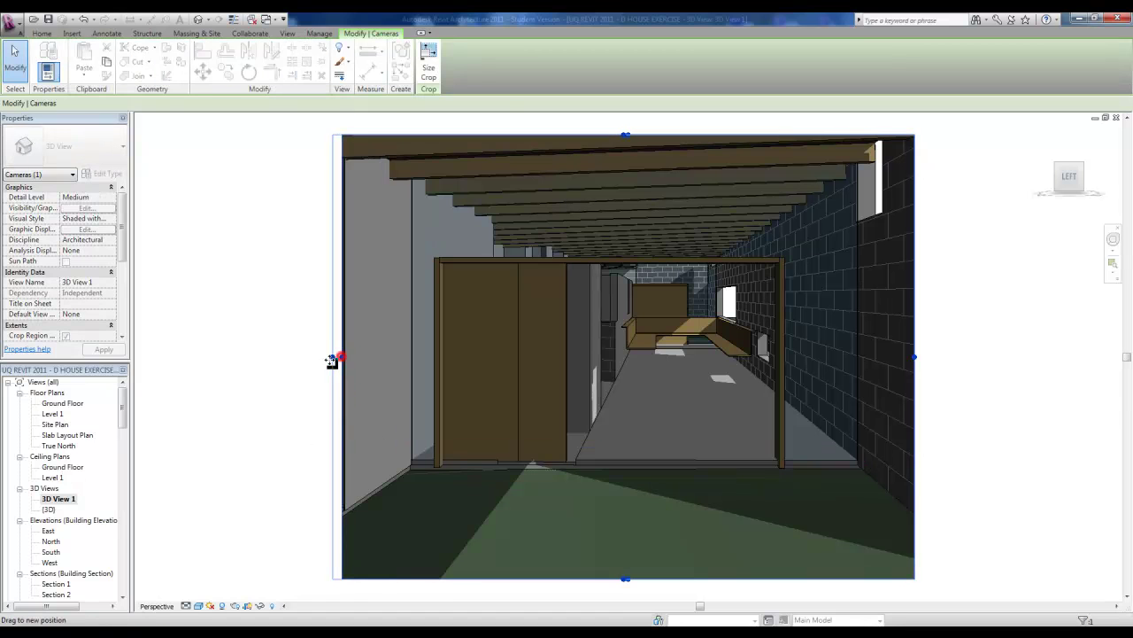
{"action": "left_click_drag", "start_coordinate": [342, 358], "coordinate": [318, 363]}
{"action": "left_click_drag", "start_coordinate": [620, 138], "coordinate": [615, 126]}
{"action": "left_click", "coordinate": [956, 298]}
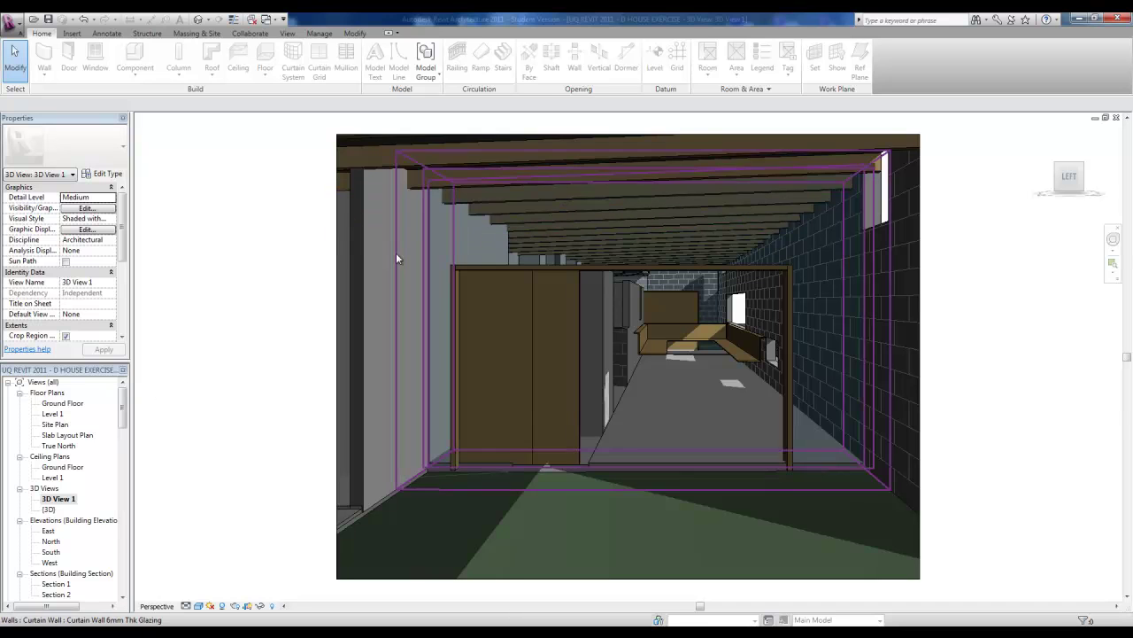
Open the default 3D view and turn on its section box.
{"action": "left_click", "coordinate": [197, 20]}
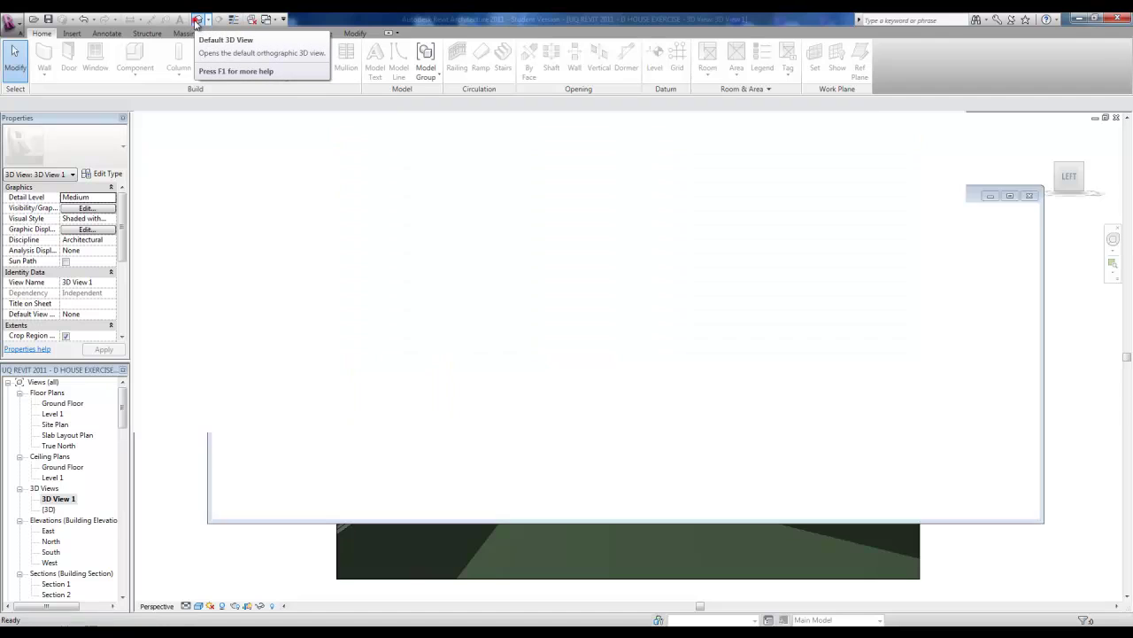
{"action": "middle_click_drag", "start_coordinate": [586, 348], "coordinate": [439, 405], "text": "shift"}
{"action": "scroll", "coordinate": [439, 406], "scroll_direction": "down", "scroll_amount": 8}
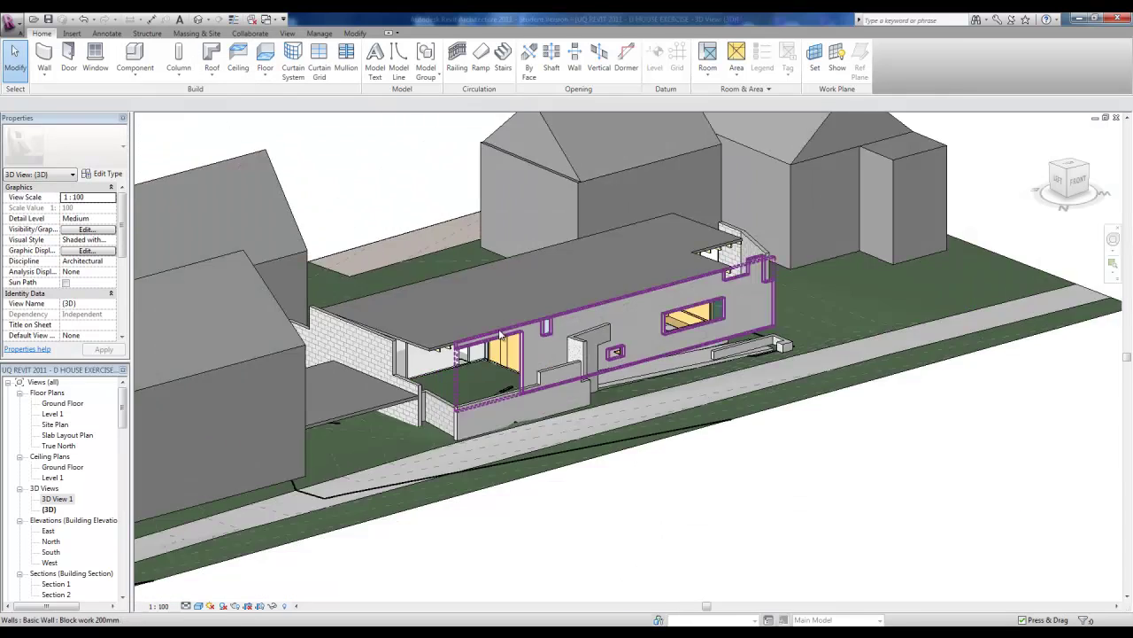
{"action": "left_click_drag", "start_coordinate": [128, 233], "coordinate": [124, 309]}
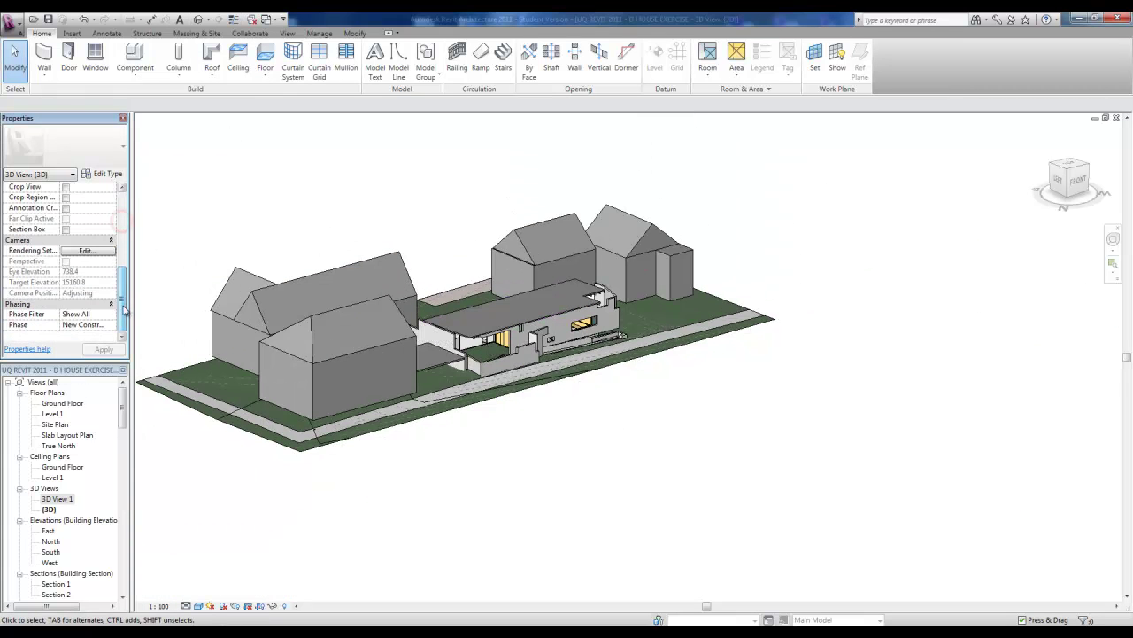
{"action": "left_click", "coordinate": [204, 328]}
Pull the left face of the section box inward until it cuts through the open terrace end of the house.
{"action": "left_click", "coordinate": [190, 379]}
{"action": "left_click_drag", "start_coordinate": [191, 378], "coordinate": [277, 366]}
{"action": "left_click_drag", "start_coordinate": [406, 351], "coordinate": [432, 363]}
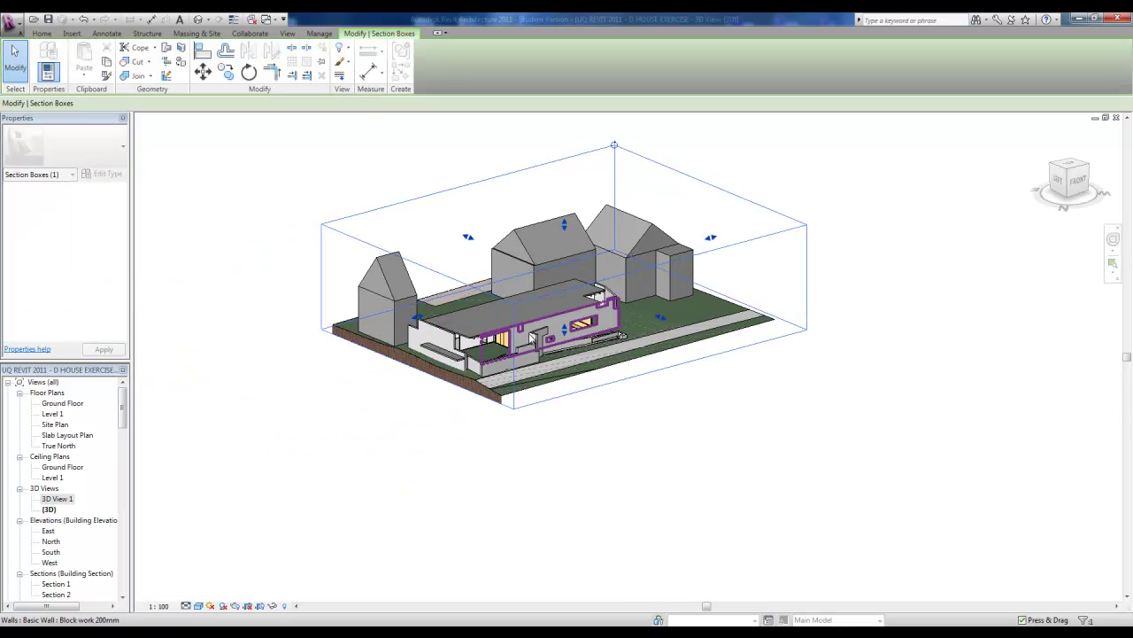
{"action": "middle_click_drag", "start_coordinate": [417, 320], "coordinate": [736, 430], "text": "shift"}
{"action": "scroll", "coordinate": [608, 394], "scroll_direction": "up", "scroll_amount": 5}
{"action": "scroll", "coordinate": [652, 469], "scroll_direction": "up", "scroll_amount": 3}
{"action": "middle_click_drag", "start_coordinate": [652, 470], "coordinate": [310, 341], "text": "shift"}
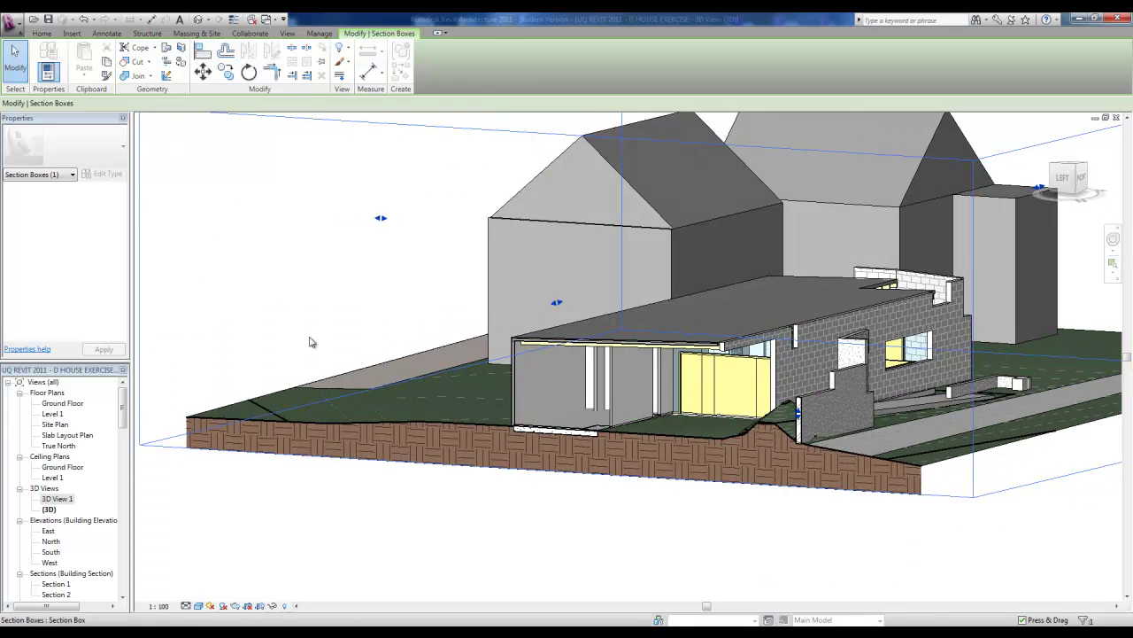
On the Ground Floor plan, sketch and finish a rectangular ceiling of about 10188 x 4590 mm between the glazed end walls, at height offset 2600.
{"action": "left_click", "coordinate": [42, 33]}
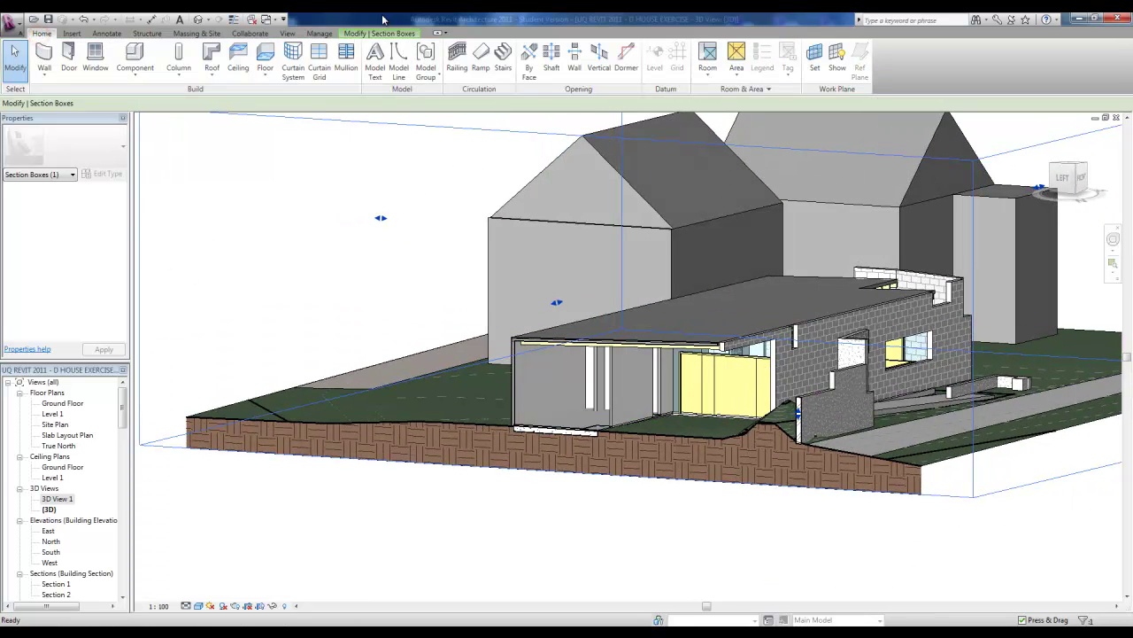
{"action": "left_click", "coordinate": [246, 65]}
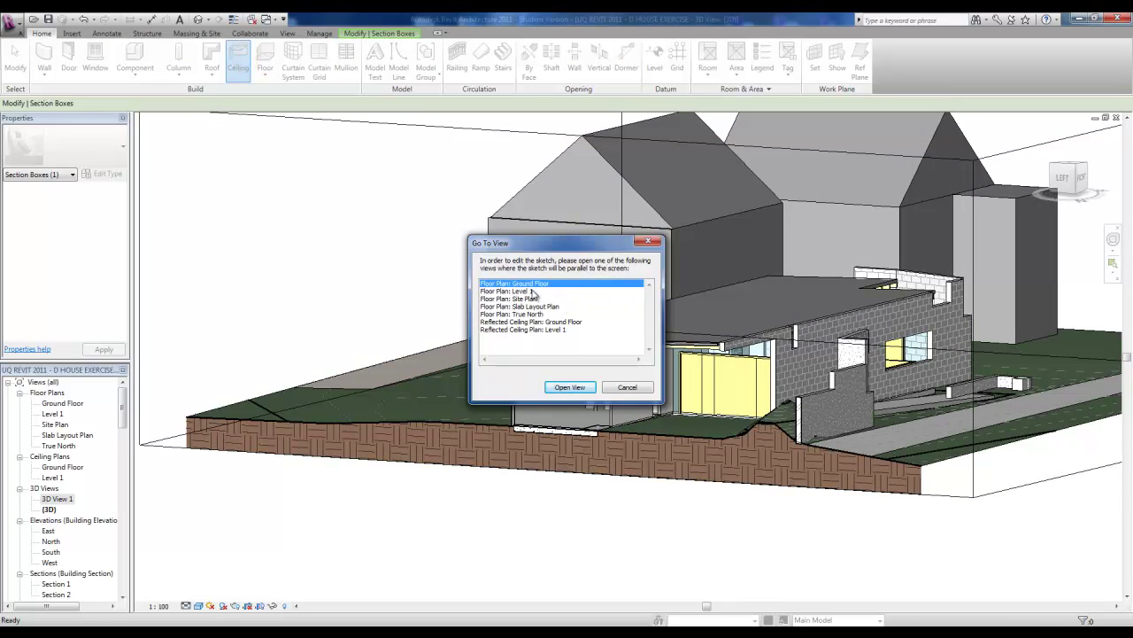
{"action": "left_click", "coordinate": [580, 387]}
{"action": "scroll", "coordinate": [620, 390], "scroll_direction": "up", "scroll_amount": 3}
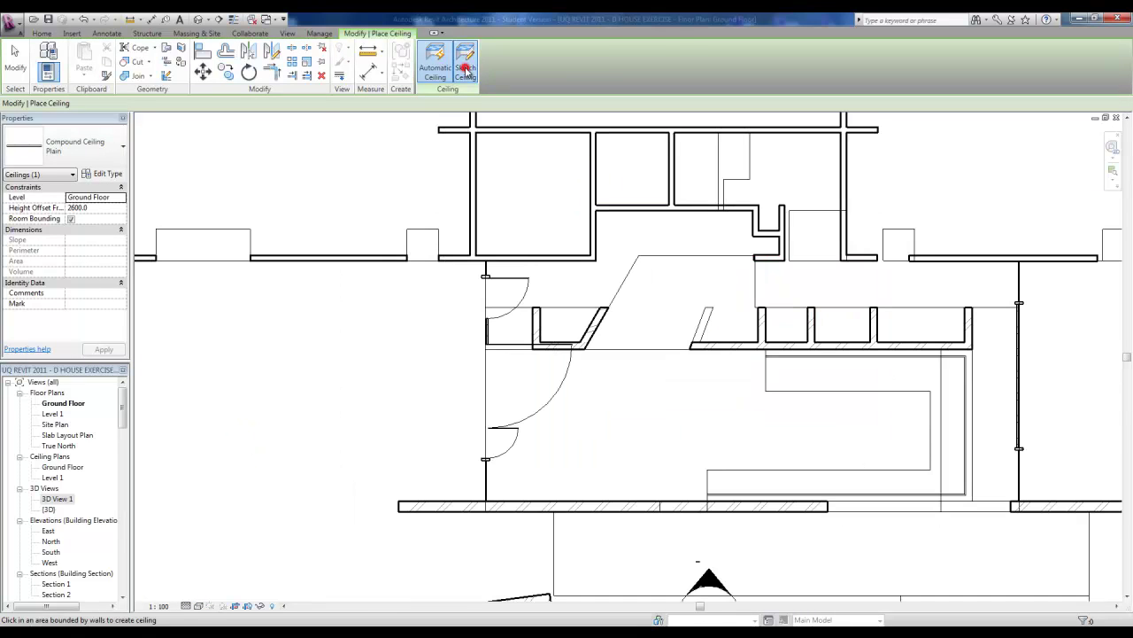
{"action": "left_click", "coordinate": [466, 69]}
{"action": "left_click", "coordinate": [526, 49]}
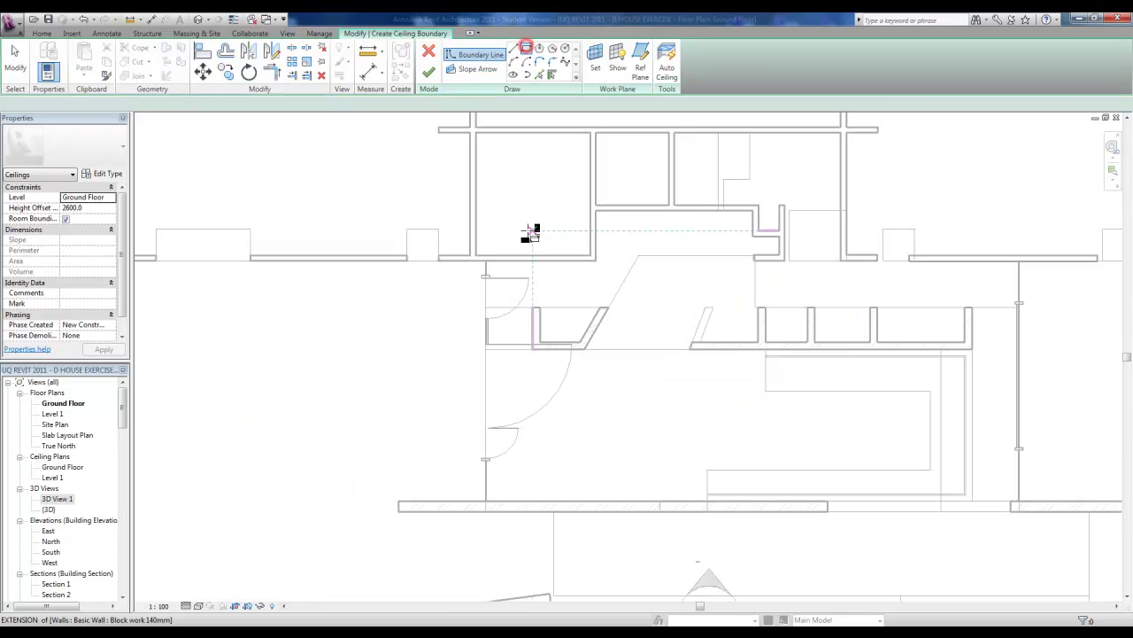
{"action": "left_click", "coordinate": [486, 260]}
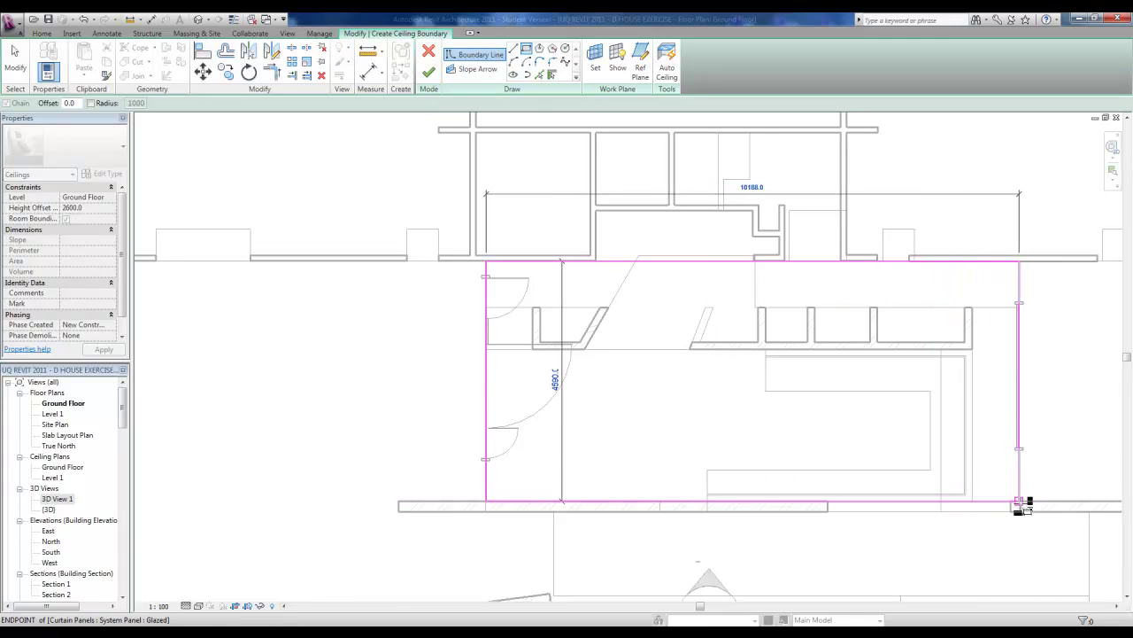
{"action": "left_click", "coordinate": [1018, 501]}
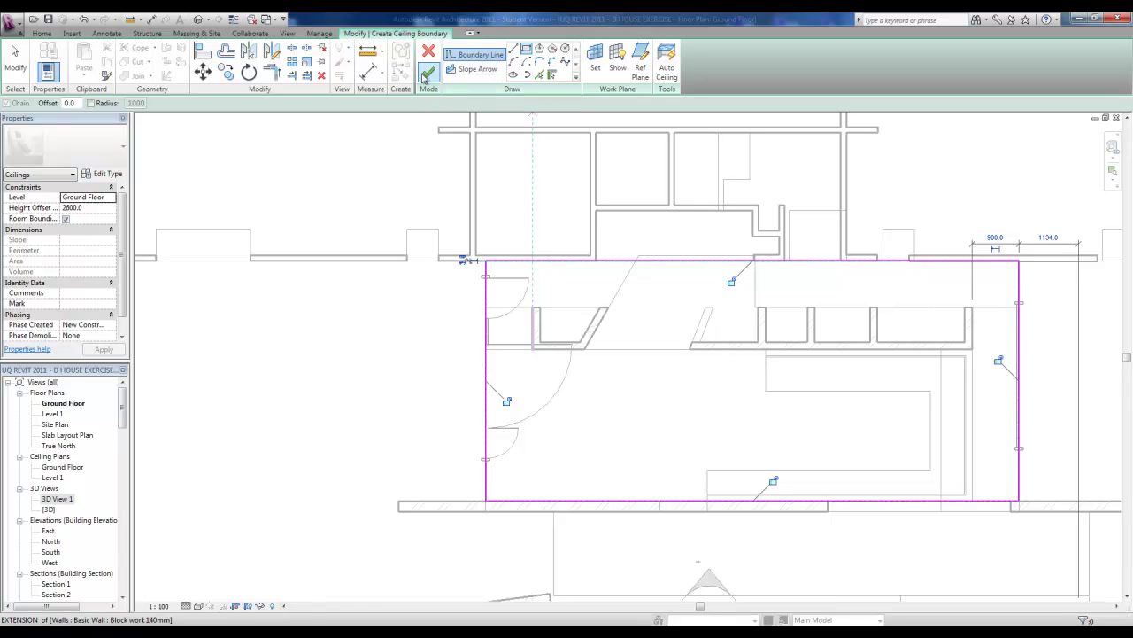
{"action": "left_click", "coordinate": [431, 77]}
{"action": "left_click", "coordinate": [382, 349]}
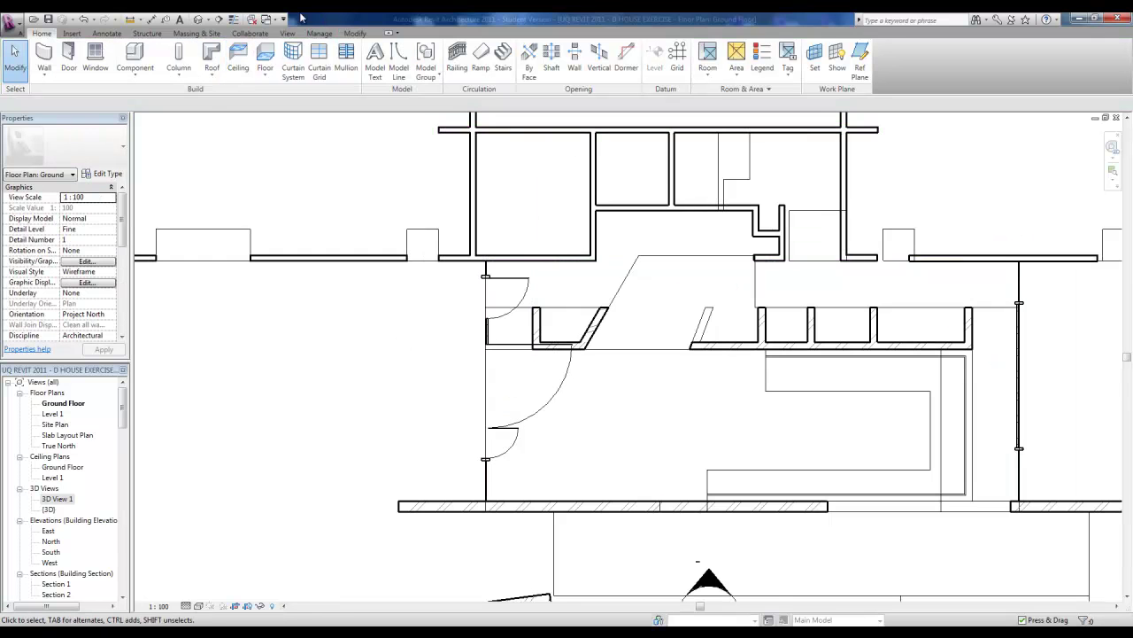
Select the new ceiling in the default 3D view and examine how it sits beneath the roof.
{"action": "left_click", "coordinate": [203, 20]}
{"action": "middle_click_drag", "start_coordinate": [685, 304], "coordinate": [827, 395], "text": "shift"}
{"action": "scroll", "coordinate": [830, 270], "scroll_direction": "up", "scroll_amount": 3}
{"action": "left_click", "coordinate": [830, 269]}
{"action": "scroll", "coordinate": [883, 349], "scroll_direction": "up", "scroll_amount": 3}
{"action": "middle_click_drag", "start_coordinate": [883, 349], "coordinate": [719, 262], "text": "shift"}
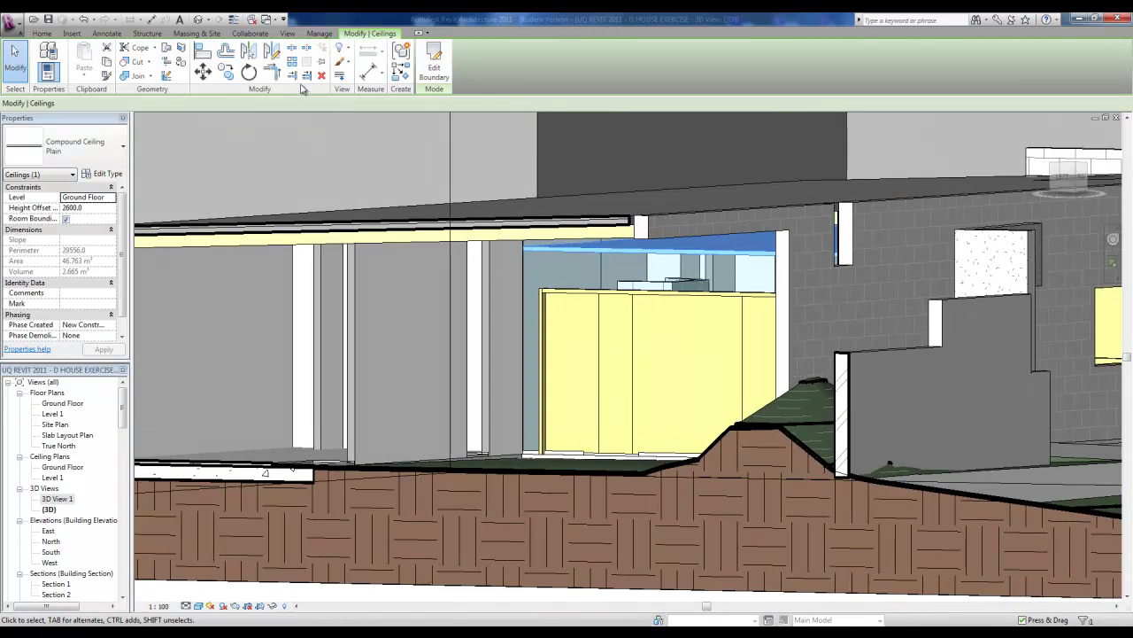
{"action": "middle_click_drag", "start_coordinate": [876, 416], "coordinate": [813, 367], "text": "shift"}
{"action": "scroll", "coordinate": [789, 440], "scroll_direction": "down", "scroll_amount": 3}
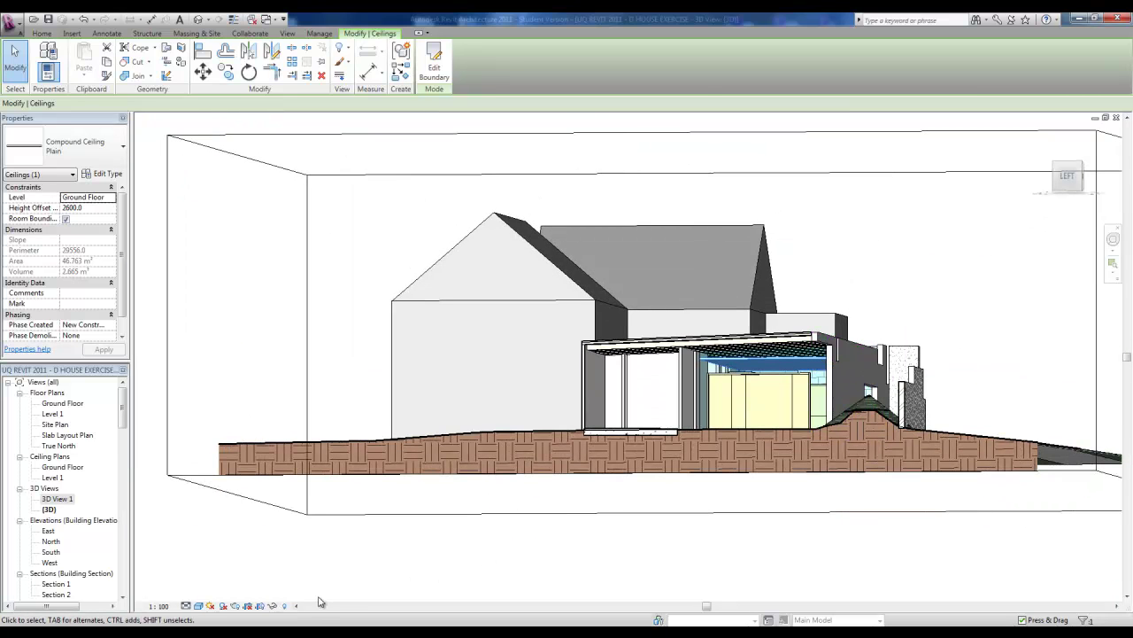
Temporarily isolate the selected ceiling, view it from the top and deselect it.
{"action": "left_click", "coordinate": [272, 606]}
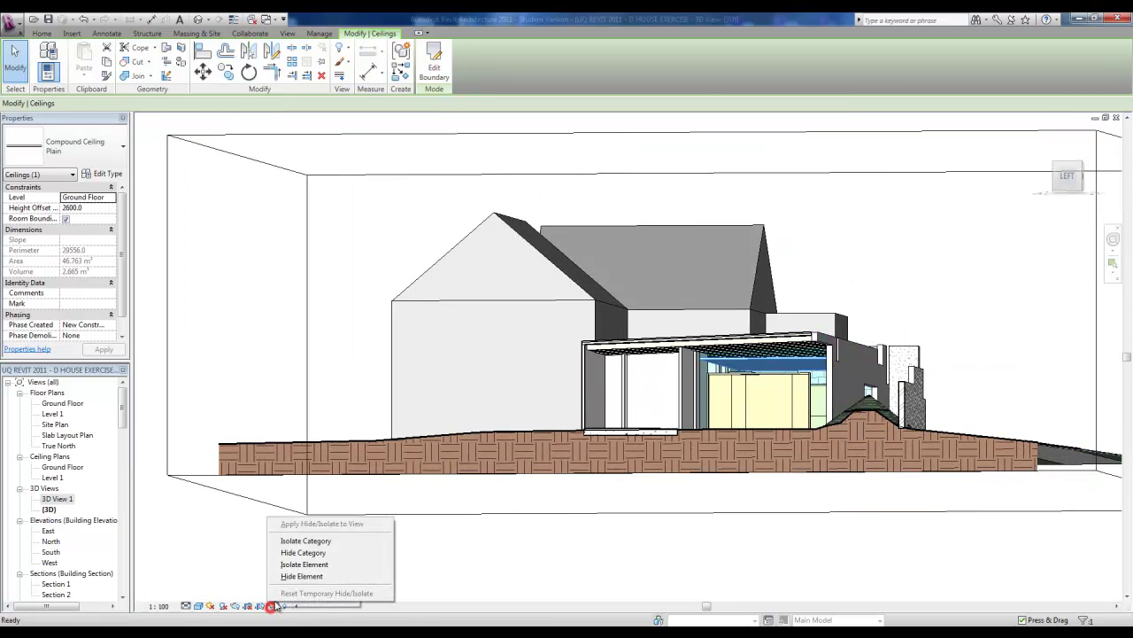
{"action": "left_click", "coordinate": [304, 564]}
{"action": "middle_click_drag", "start_coordinate": [543, 564], "coordinate": [894, 442], "text": "shift"}
{"action": "left_click", "coordinate": [1071, 168]}
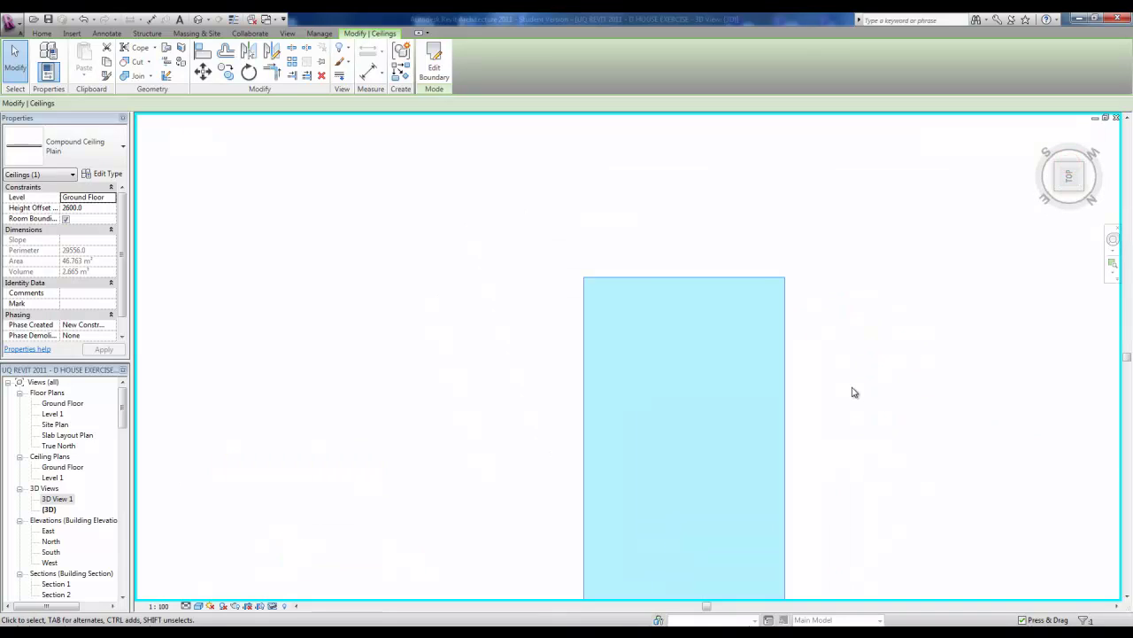
{"action": "left_click", "coordinate": [847, 397]}
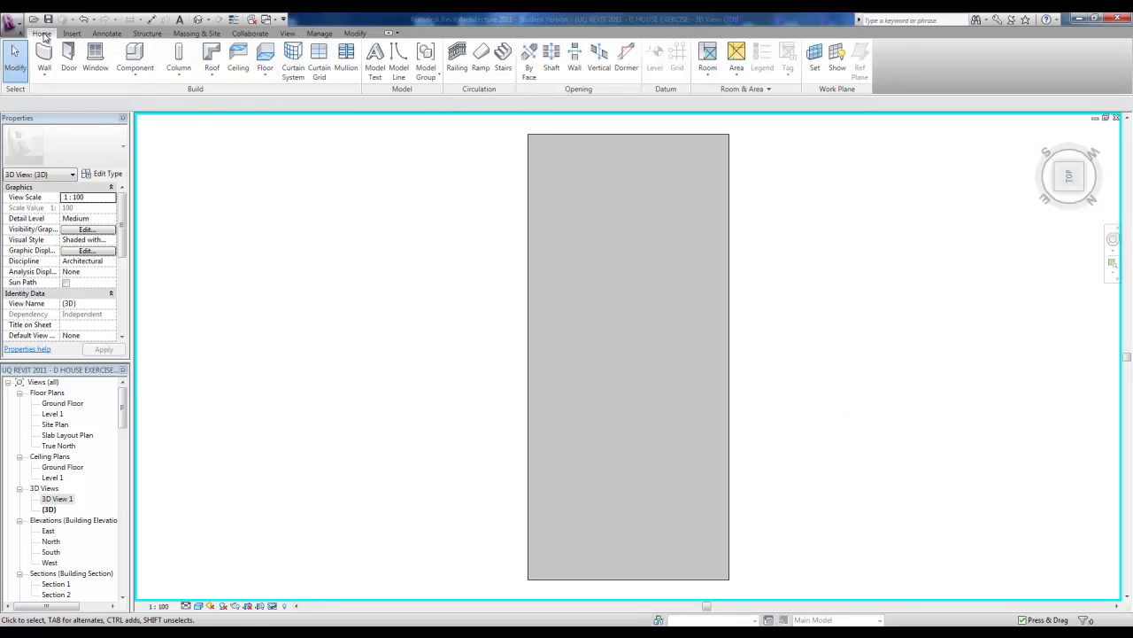
Start placing a component and open the Metric Library to load a family.
{"action": "left_click", "coordinate": [133, 74]}
{"action": "left_click", "coordinate": [155, 96]}
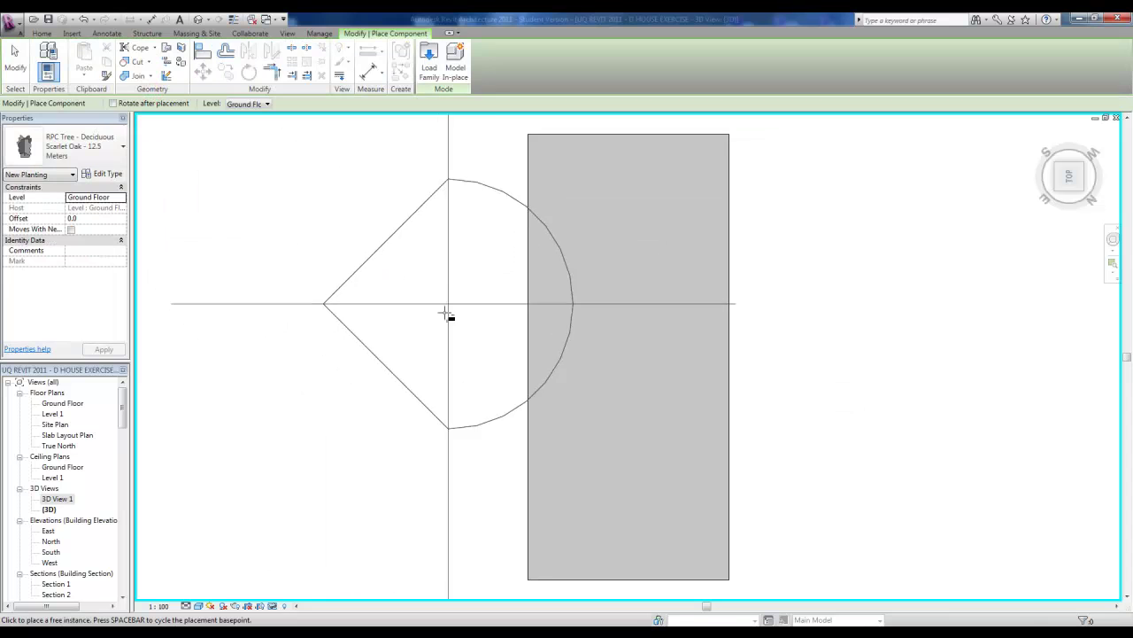
{"action": "left_click", "coordinate": [429, 60]}
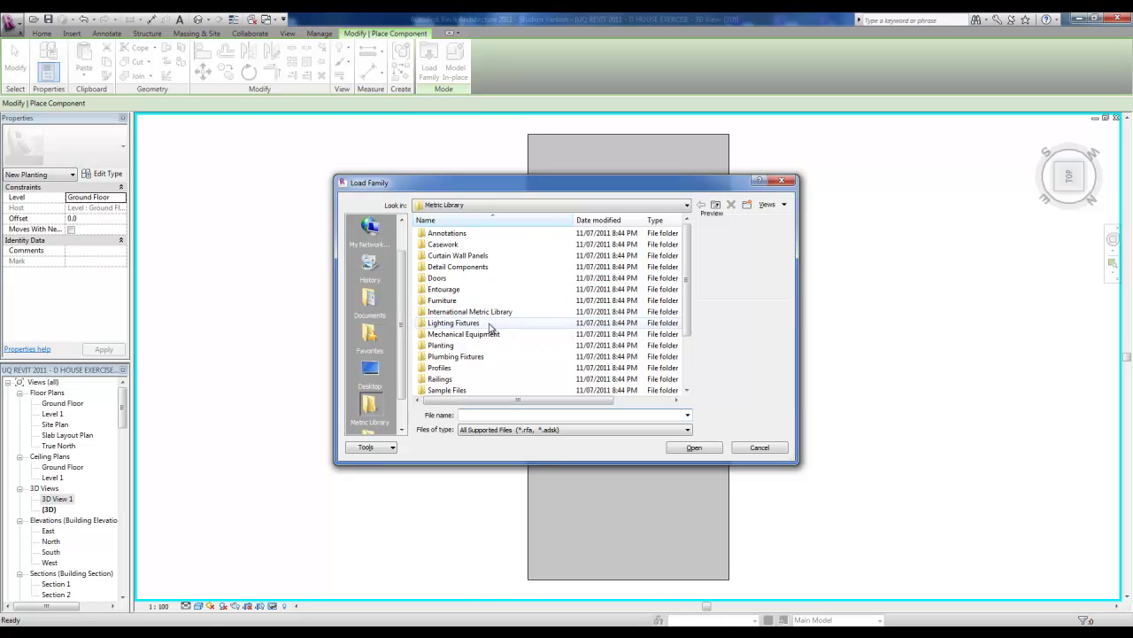
{"action": "double_click", "coordinate": [486, 324]}
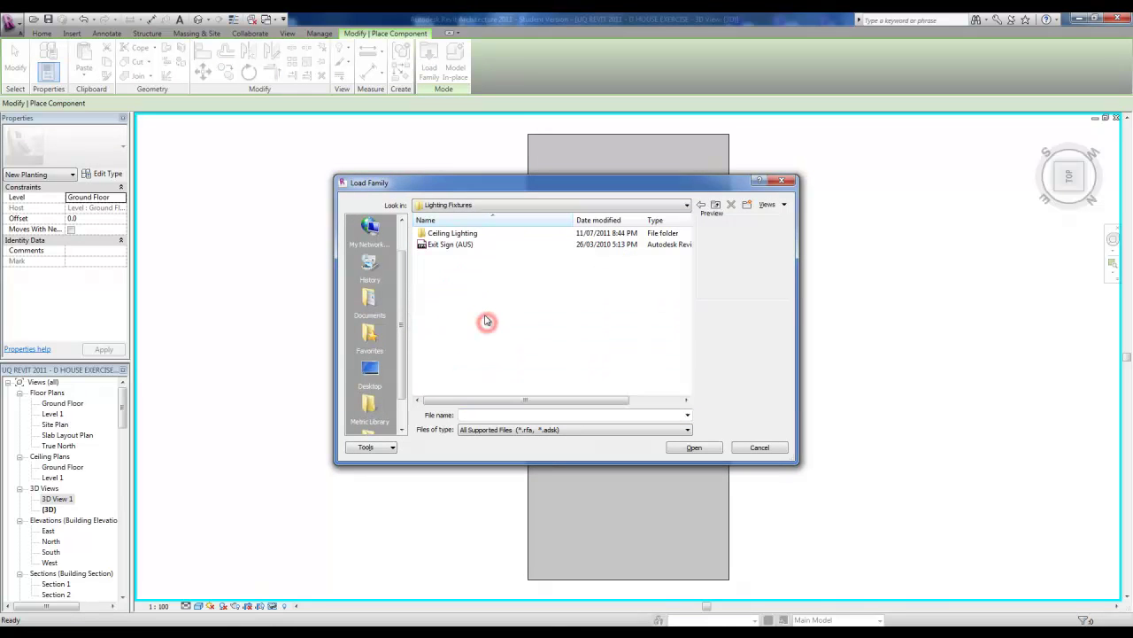
{"action": "double_click", "coordinate": [467, 234]}
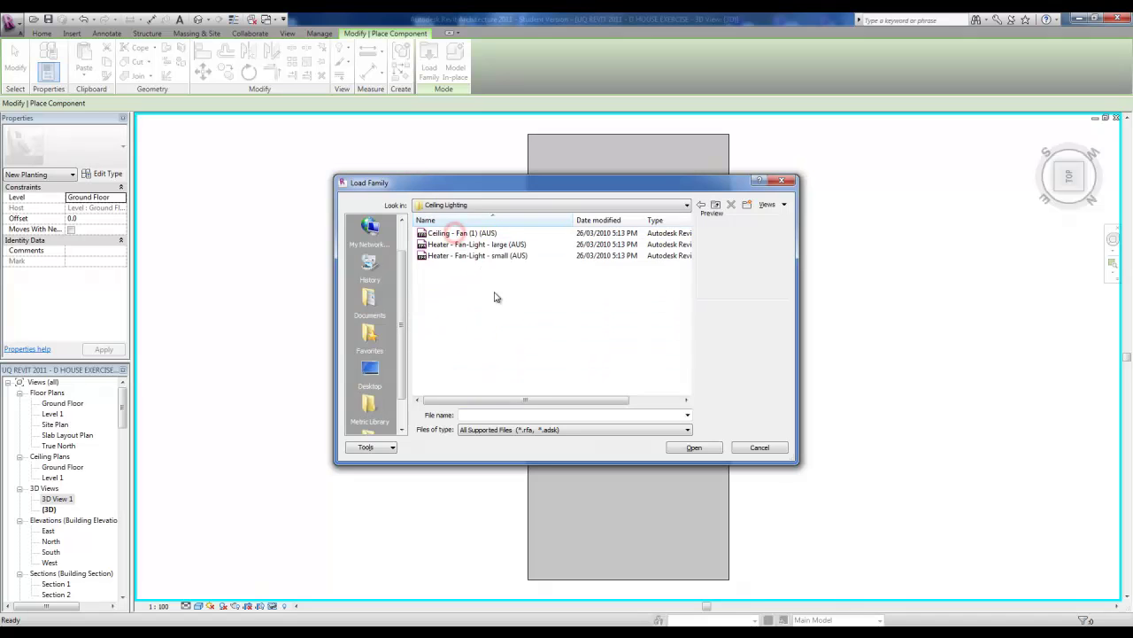
{"action": "key", "text": "BackSpace"}
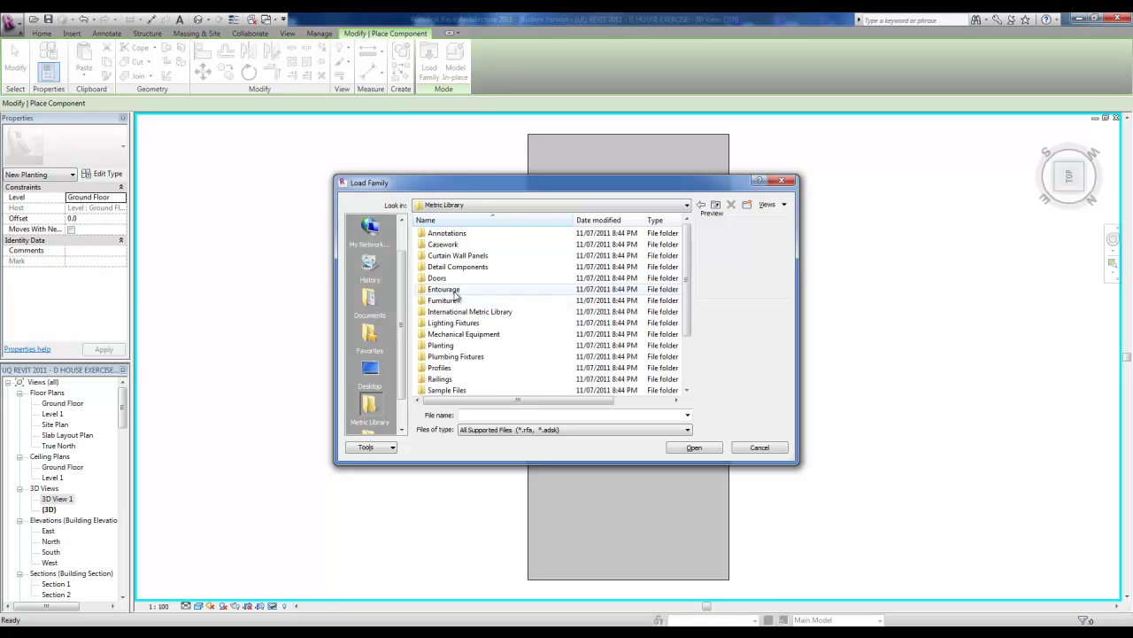
Open Lighting Fixtures in the International Metric Library and preview its ceiling light, downlight, emergency light and floor lamp families.
{"action": "double_click", "coordinate": [472, 311]}
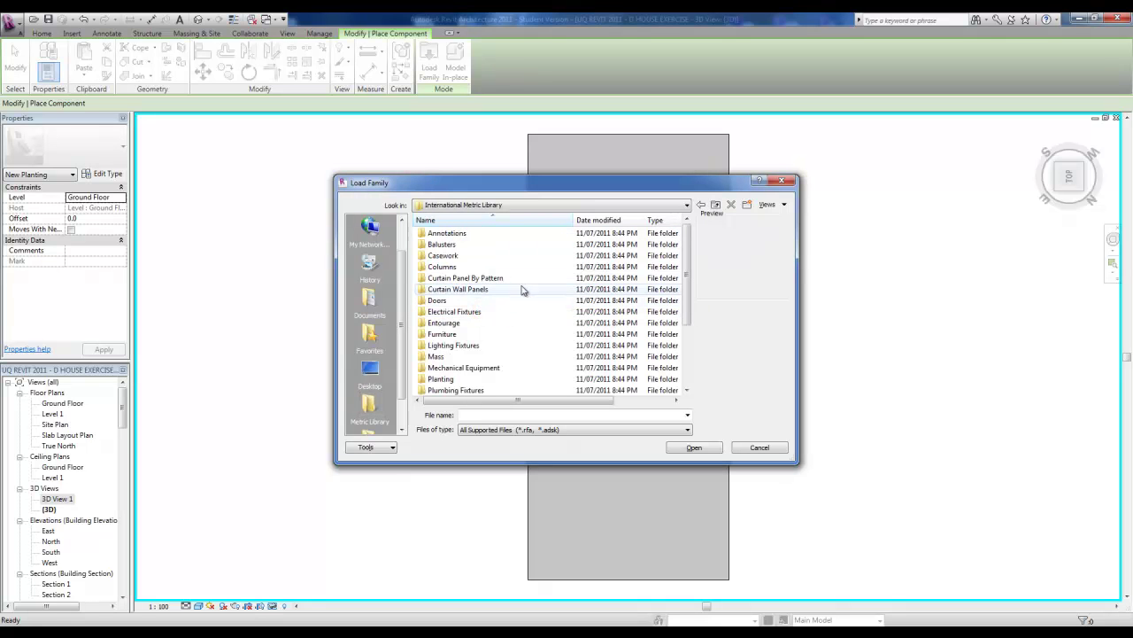
{"action": "double_click", "coordinate": [485, 347]}
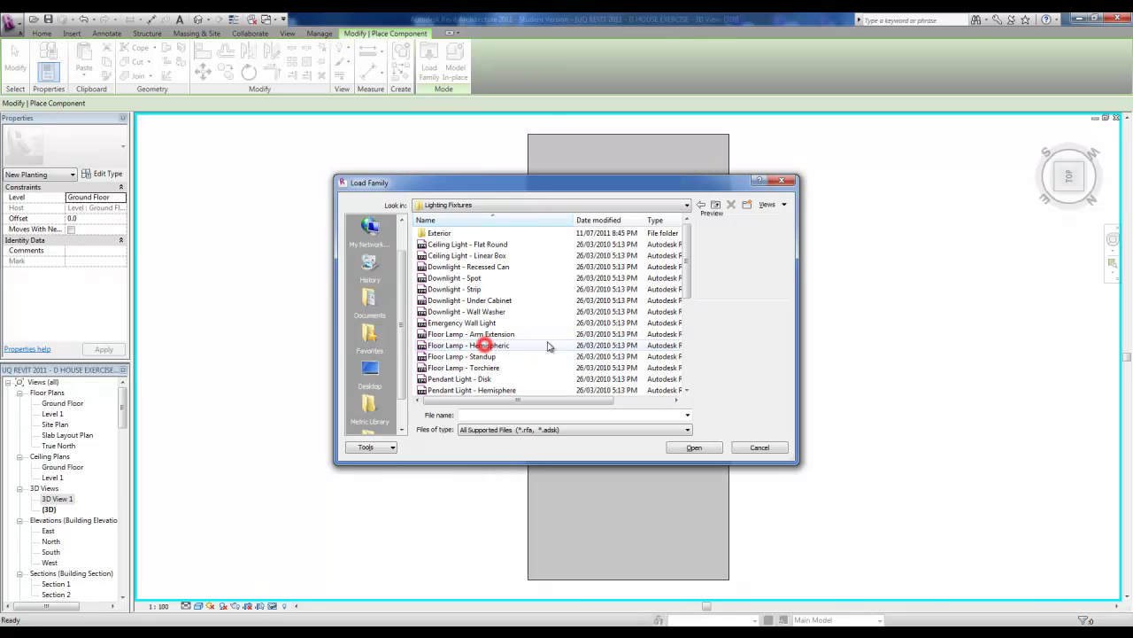
{"action": "left_click", "coordinate": [502, 245]}
{"action": "left_click", "coordinate": [468, 256]}
{"action": "left_click", "coordinate": [478, 267]}
{"action": "left_click", "coordinate": [470, 278]}
{"action": "left_click", "coordinate": [496, 289]}
{"action": "key", "text": "Down"}
{"action": "key", "text": "Down"}
{"action": "key", "text": "Down"}
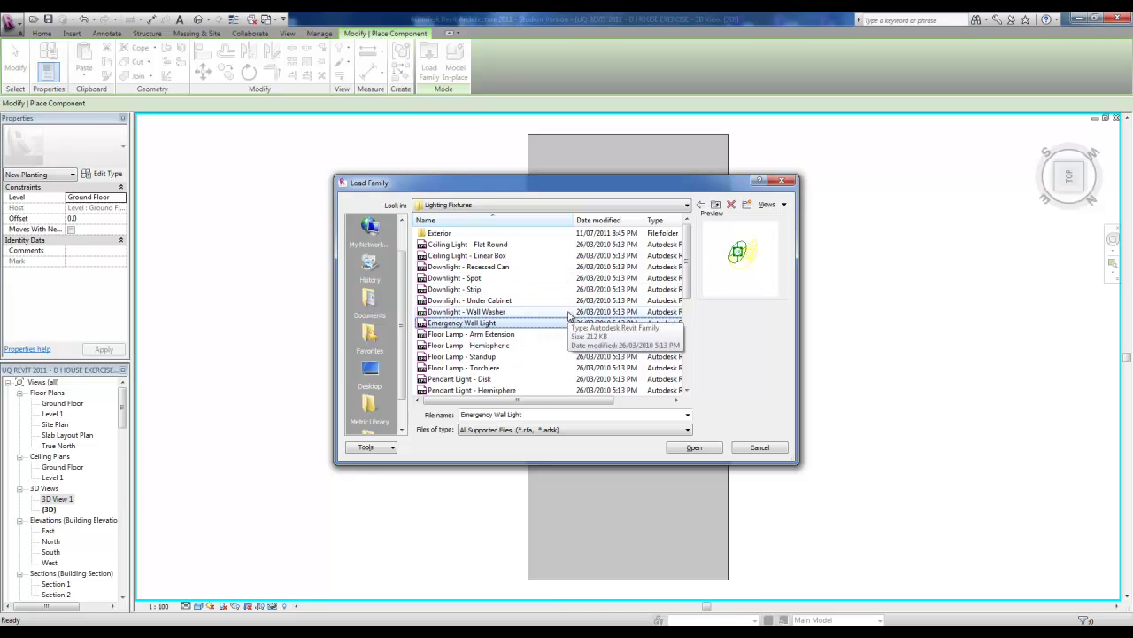
{"action": "left_click", "coordinate": [531, 345]}
{"action": "mouse_move", "coordinate": [687, 285]}
{"action": "left_mouse_down"}
{"action": "mouse_move", "coordinate": [696, 350]}
{"action": "mouse_move", "coordinate": [689, 297]}
{"action": "left_mouse_up"}
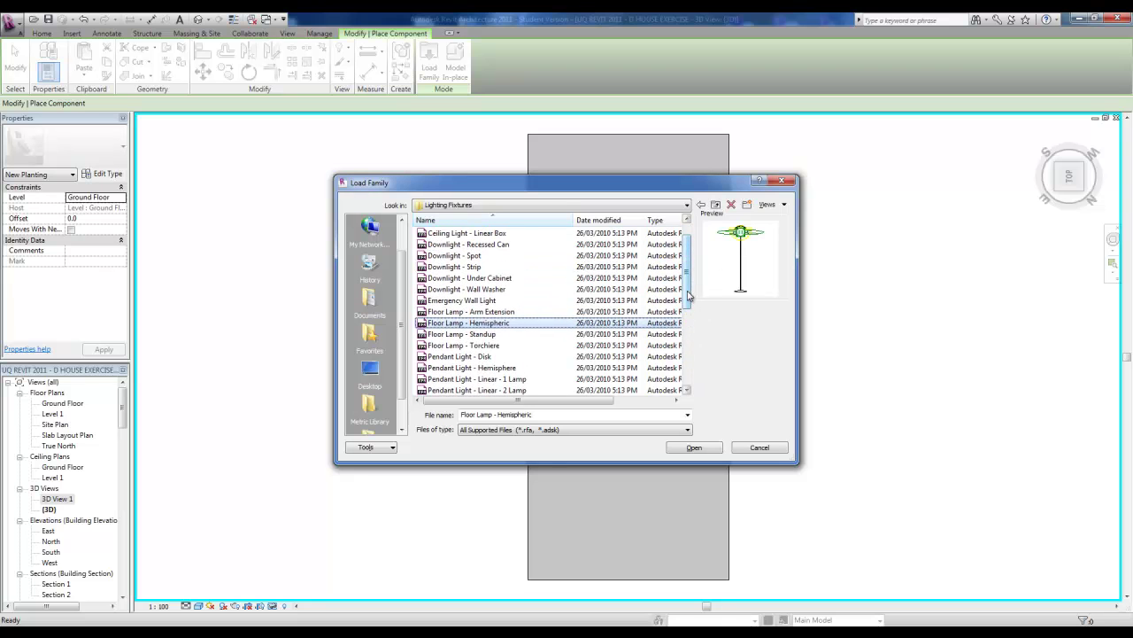
Load the Downlight - Recessed Can family.
{"action": "left_click", "coordinate": [483, 256]}
{"action": "key", "text": "Up"}
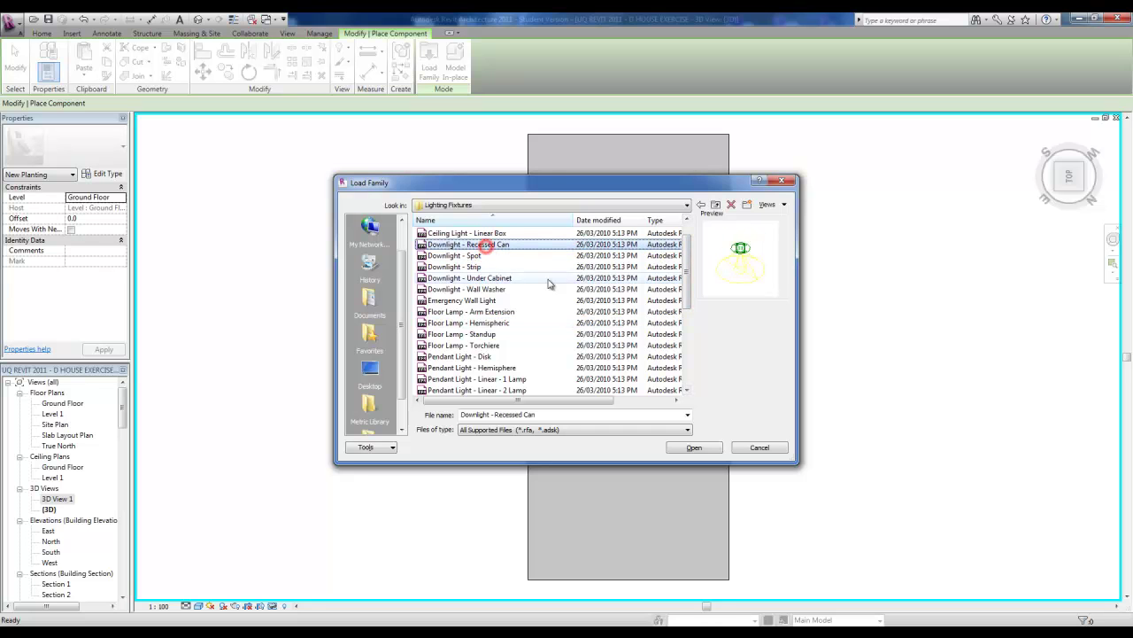
{"action": "left_click", "coordinate": [695, 448]}
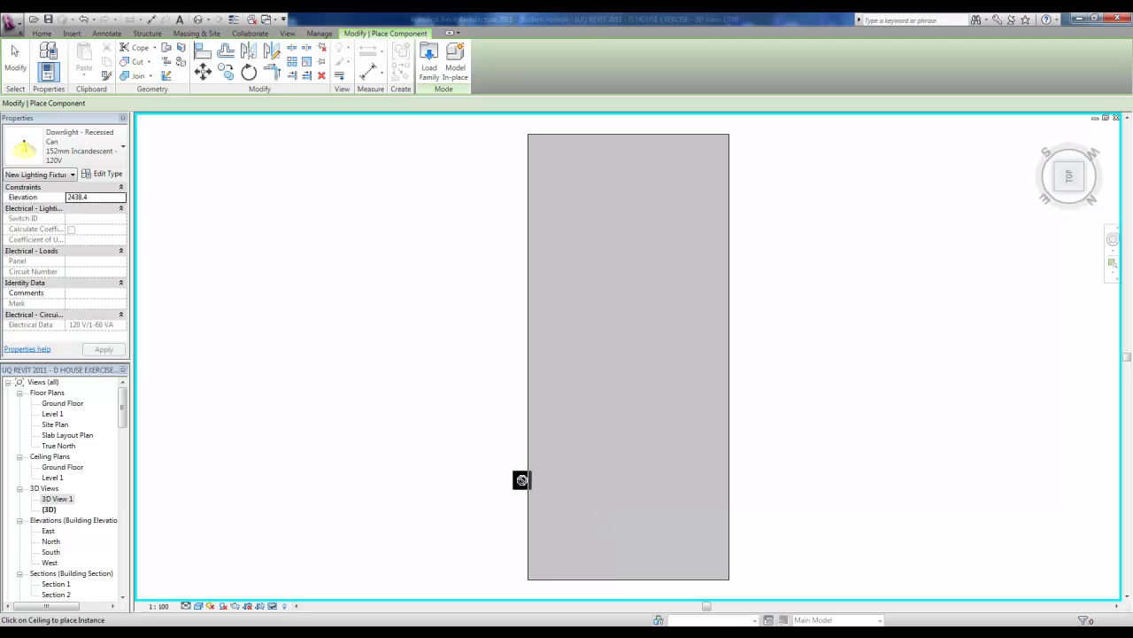
Place one 152mm Incandescent - 120V recessed can downlight near the lower left corner of the ceiling and end placement.
{"action": "scroll", "coordinate": [567, 478], "scroll_direction": "down", "scroll_amount": 1}
{"action": "scroll", "coordinate": [549, 387], "scroll_direction": "up", "scroll_amount": 3}
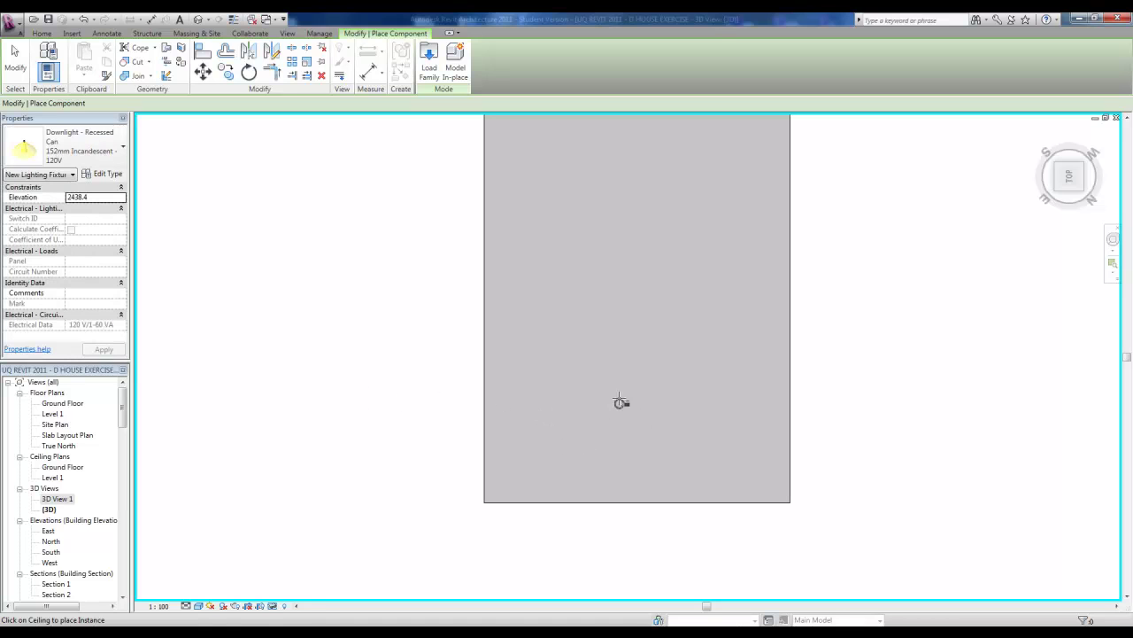
{"action": "middle_click_drag", "start_coordinate": [620, 399], "coordinate": [592, 431]}
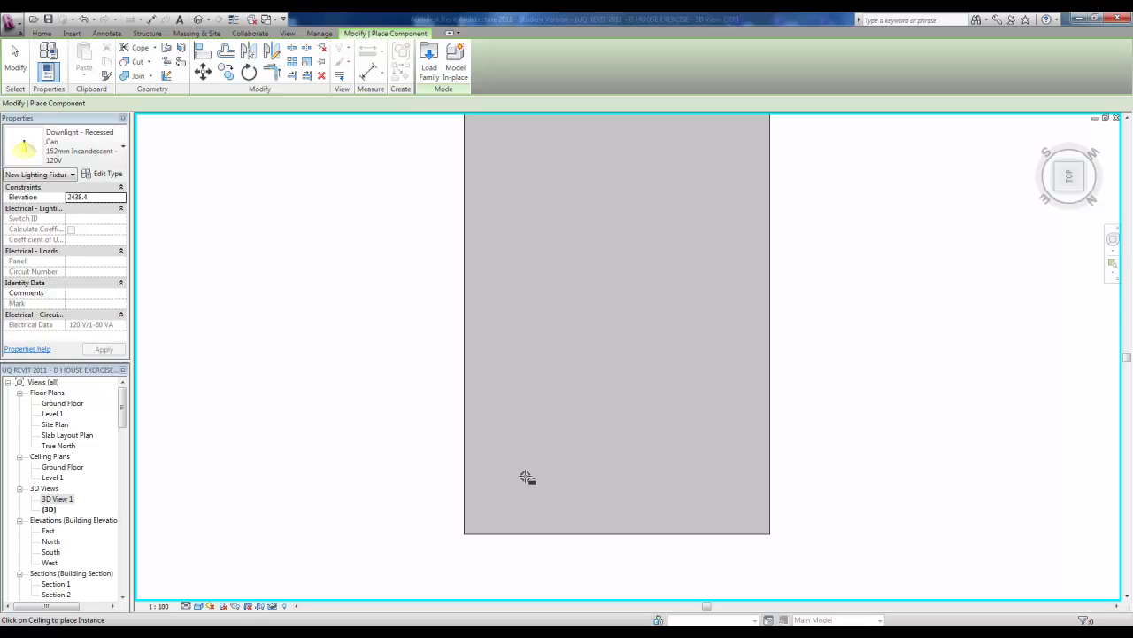
{"action": "key", "text": "Escape"}
{"action": "key", "text": "Escape"}
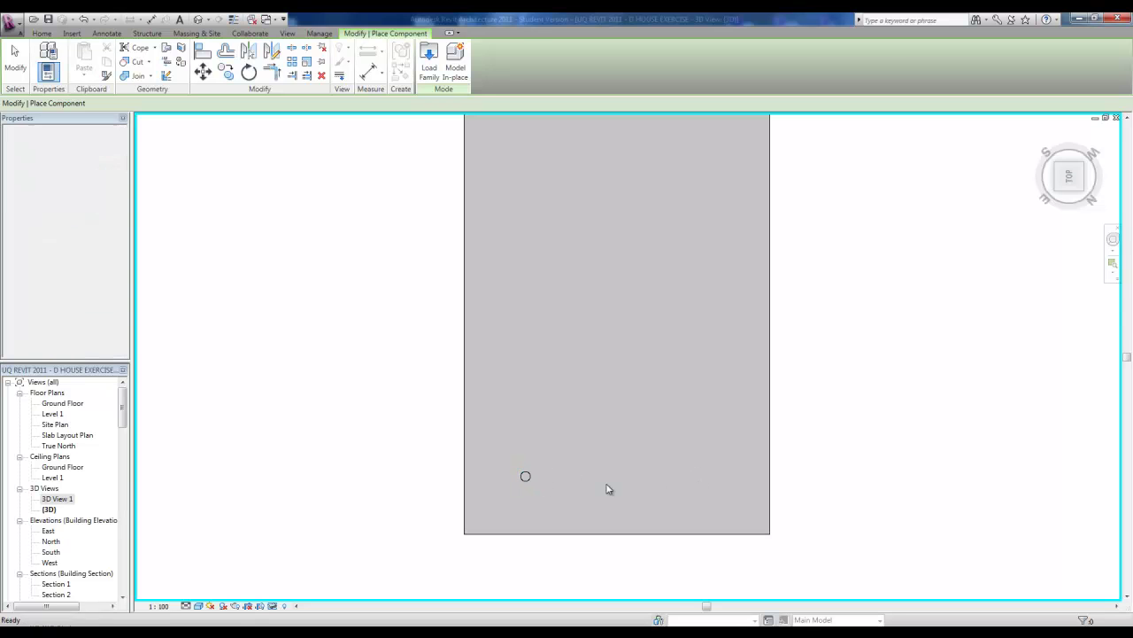
Select the placed downlight and examine it from the underside of the ceiling.
{"action": "left_click", "coordinate": [525, 476]}
{"action": "middle_click_drag", "start_coordinate": [688, 491], "coordinate": [502, 373], "text": "shift"}
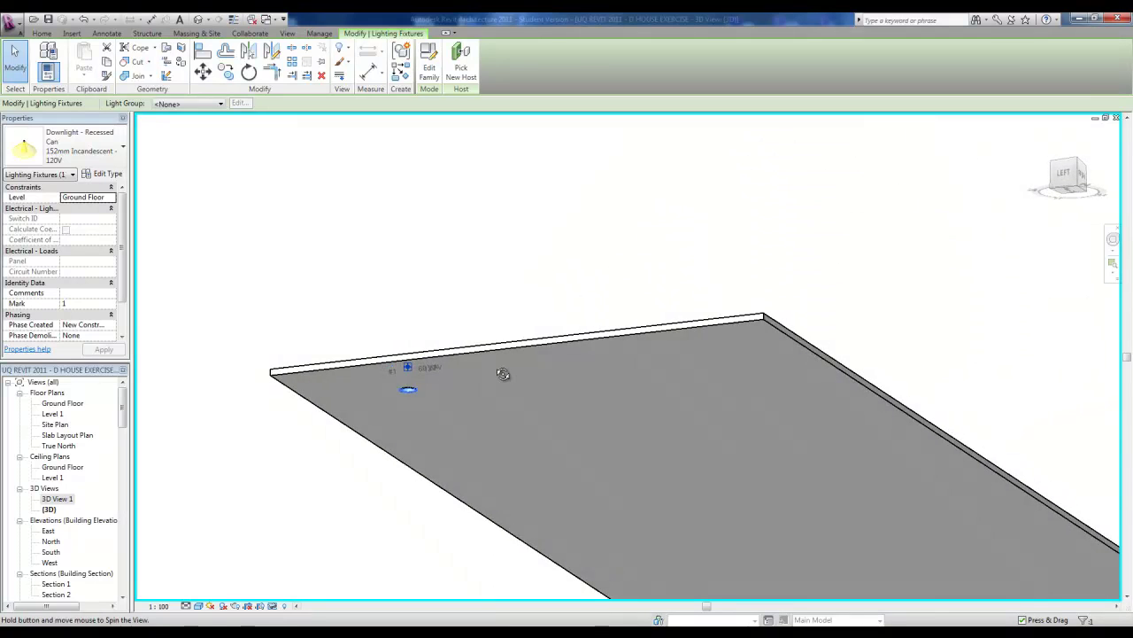
{"action": "scroll", "coordinate": [346, 390], "scroll_direction": "up", "scroll_amount": 5}
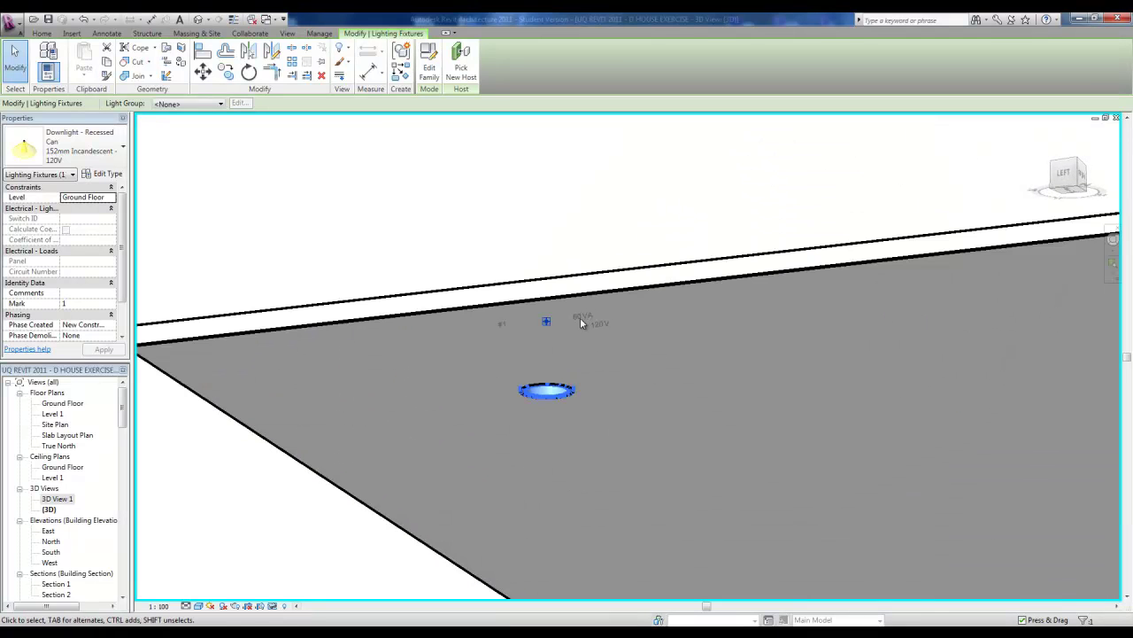
Turn on thin line display and view the placed downlight from above the ceiling.
{"action": "left_click", "coordinate": [611, 240]}
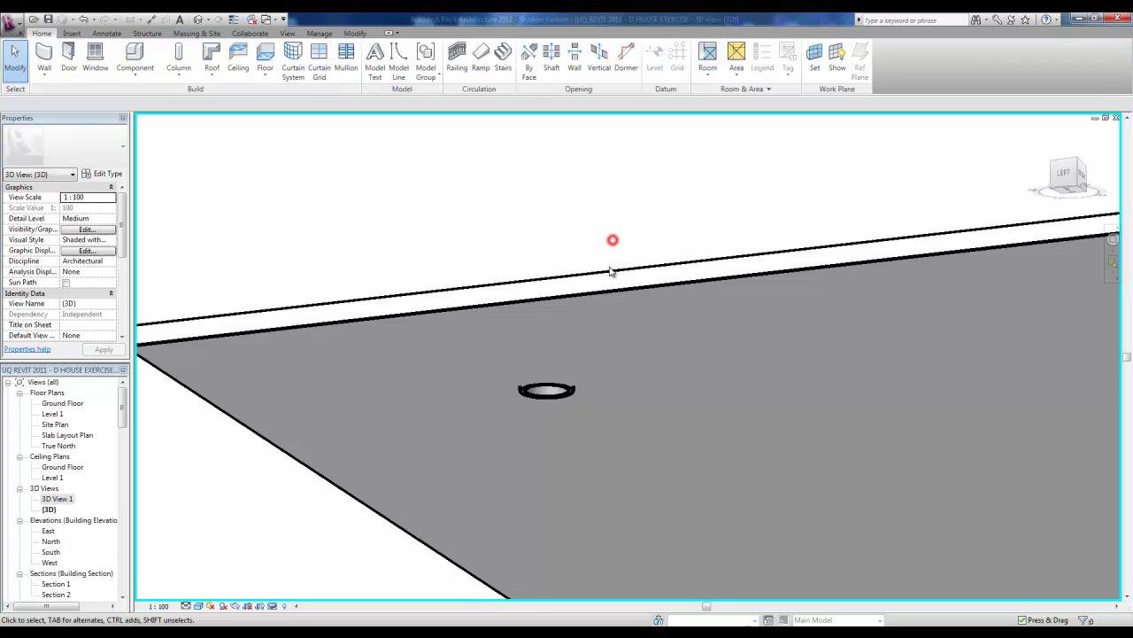
{"action": "mouse_move", "coordinate": [683, 398]}
{"action": "middle_mouse_down", "text": "shift"}
{"action": "mouse_move", "coordinate": [683, 343]}
{"action": "mouse_move", "coordinate": [671, 394]}
{"action": "middle_mouse_up", "text": "shift"}
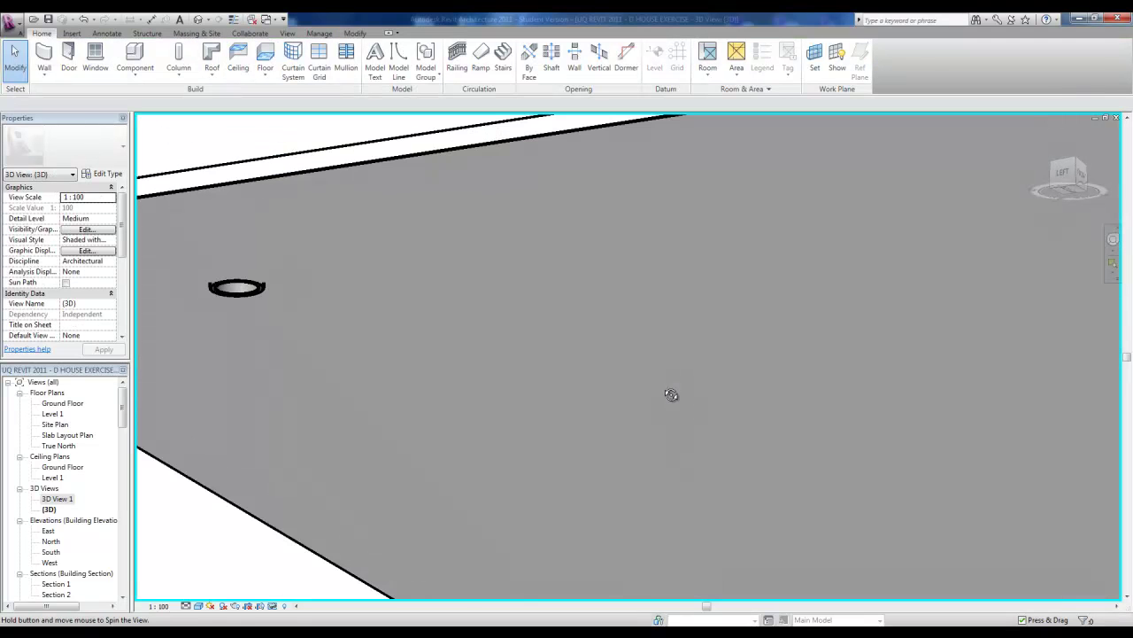
{"action": "key", "text": "t"}
{"action": "key", "text": "l"}
{"action": "left_click", "coordinate": [259, 287]}
{"action": "middle_click_drag", "start_coordinate": [259, 287], "coordinate": [665, 476], "text": "shift"}
{"action": "left_click", "coordinate": [665, 476]}
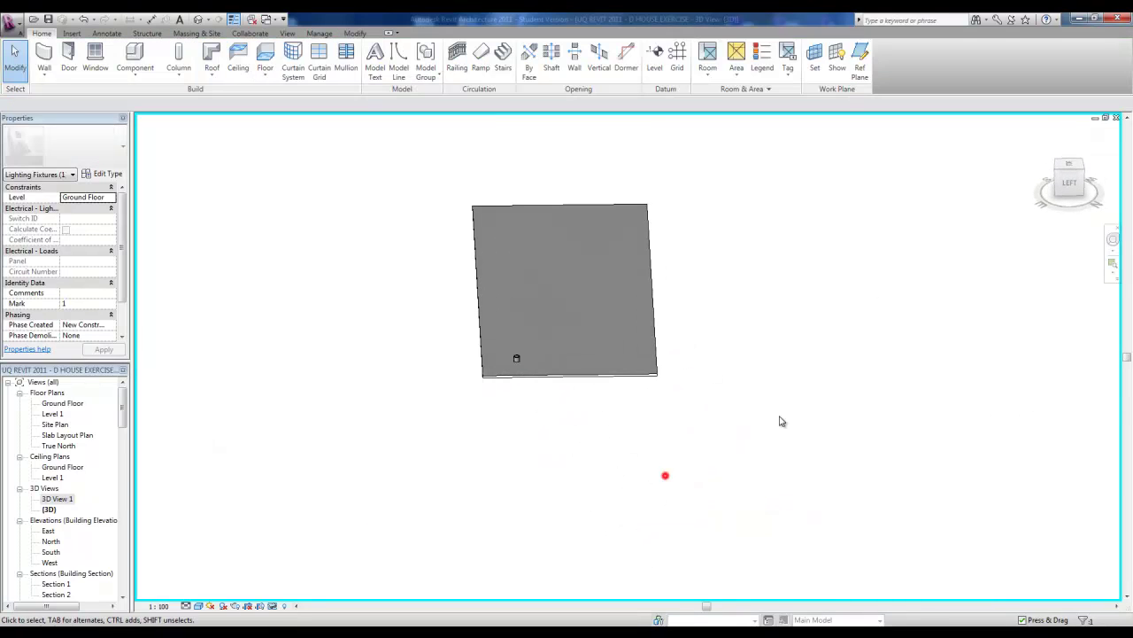
Copy the downlight horizontally across the ceiling, about 2 m from the original, working in plan from above.
{"action": "left_click_drag", "start_coordinate": [416, 301], "coordinate": [580, 445]}
{"action": "left_click", "coordinate": [1067, 168]}
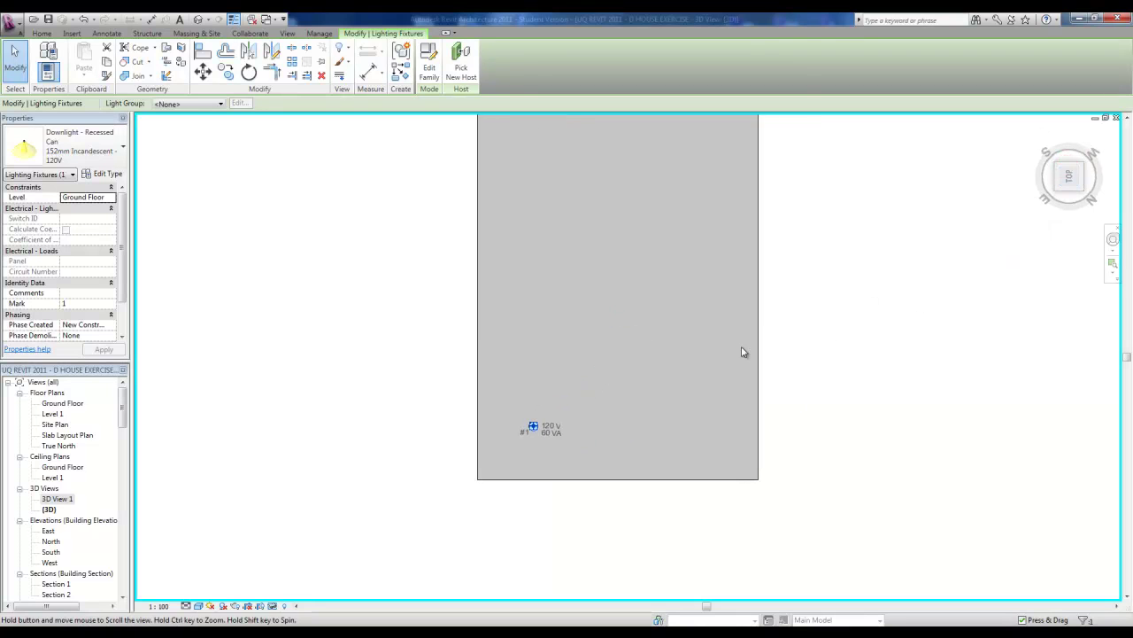
{"action": "middle_click_drag", "start_coordinate": [575, 421], "coordinate": [550, 451]}
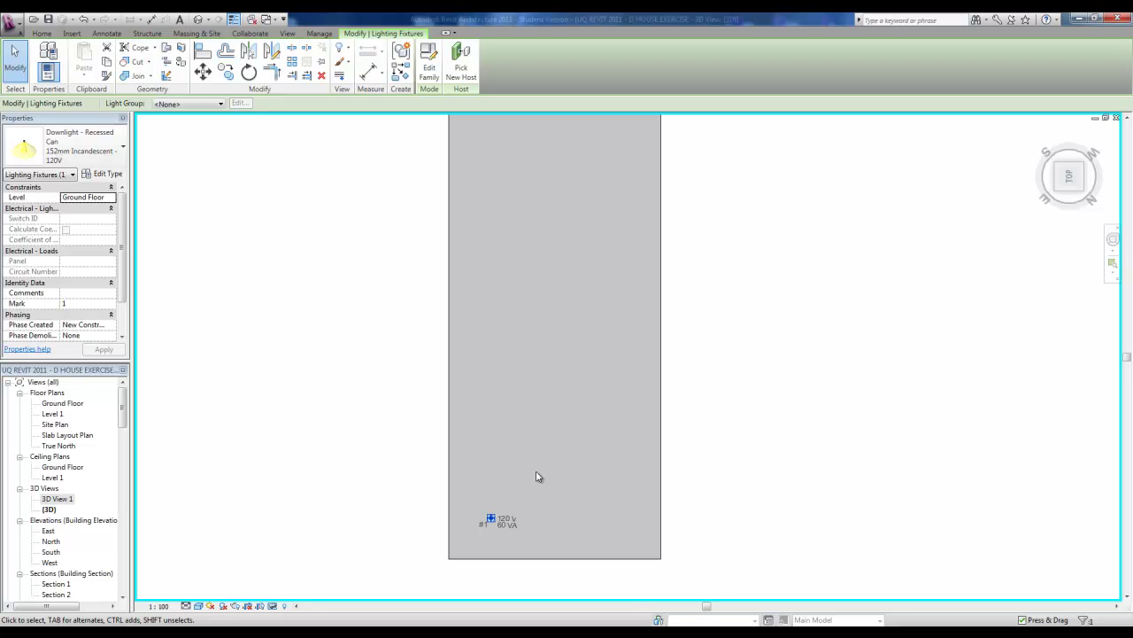
{"action": "key", "text": "c"}
{"action": "key", "text": "o"}
{"action": "scroll", "coordinate": [490, 522], "scroll_direction": "up", "scroll_amount": 3}
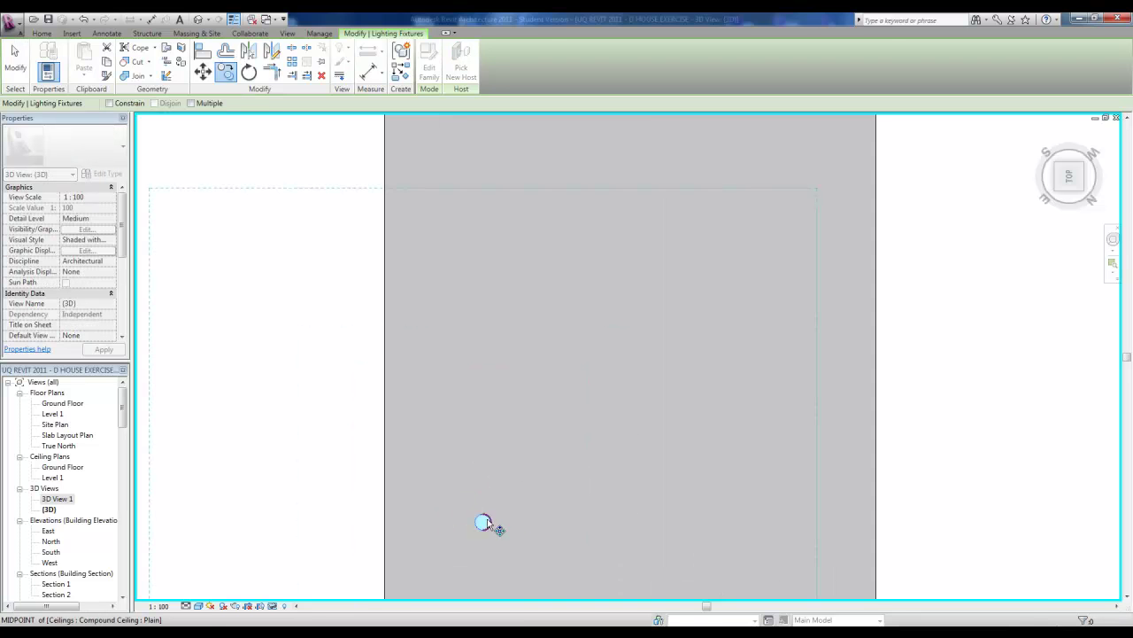
{"action": "left_click", "coordinate": [483, 521]}
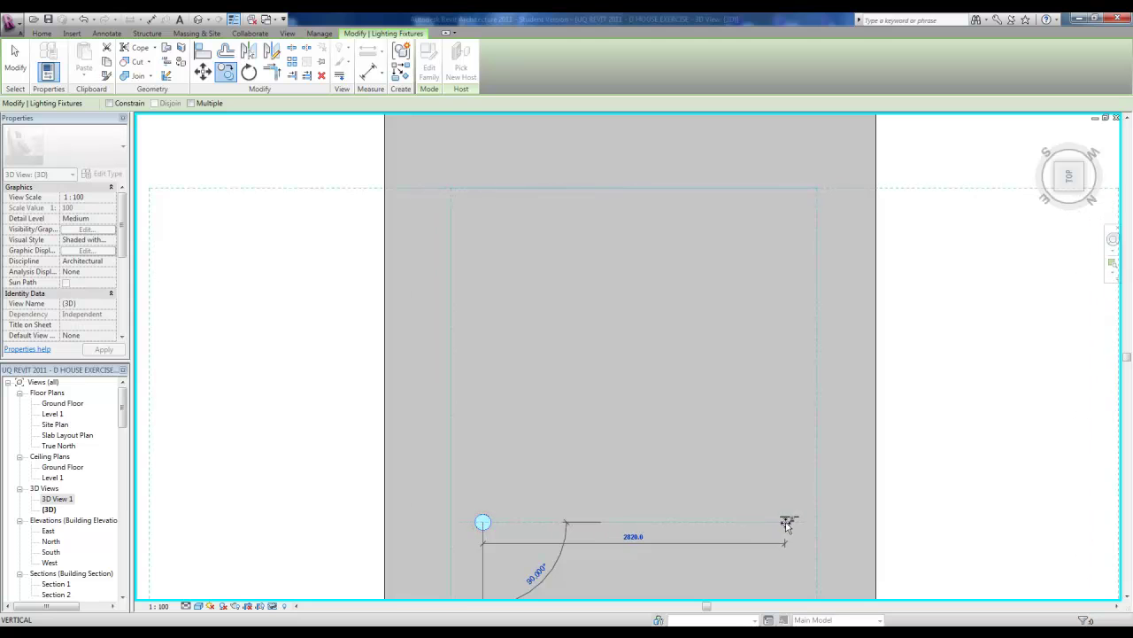
{"action": "left_click", "coordinate": [778, 523]}
{"action": "key", "text": "Escape"}
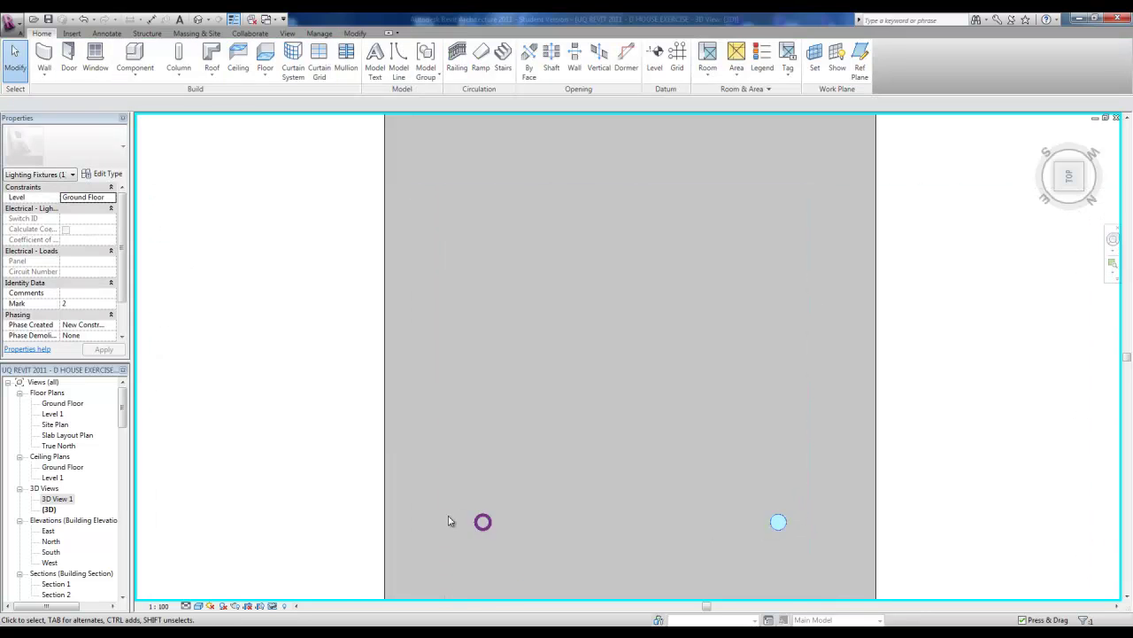
Copy the pair of downlights along the ceiling's length as four more rows at 2000 mm spacing, using multiple copy.
{"action": "left_click_drag", "start_coordinate": [314, 461], "coordinate": [820, 572]}
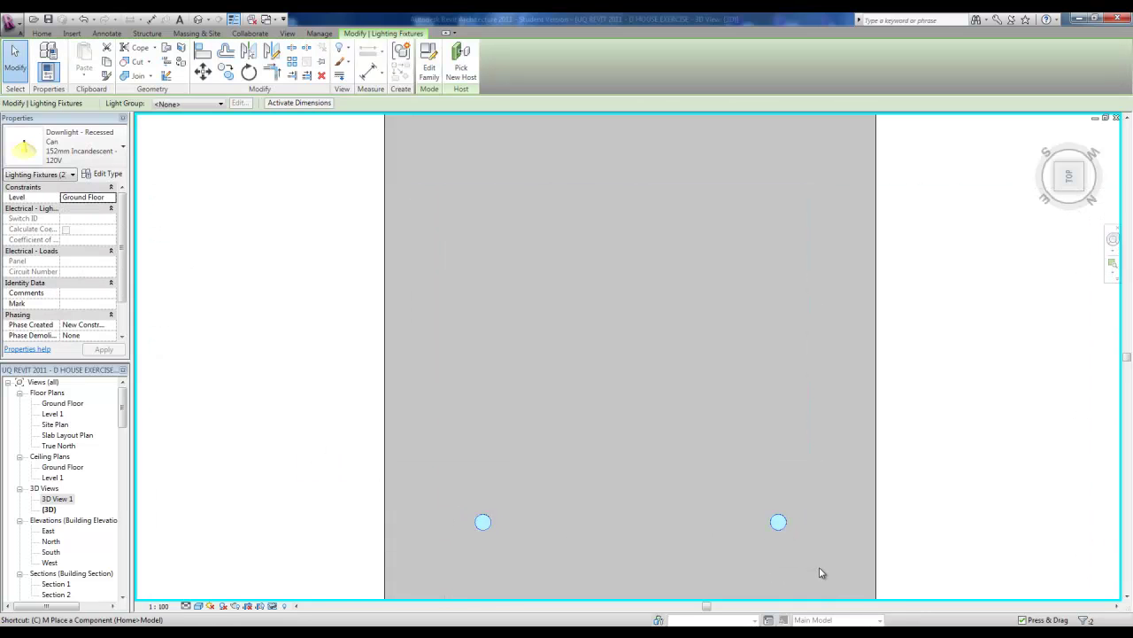
{"action": "key", "text": "m"}
{"action": "key", "text": "v"}
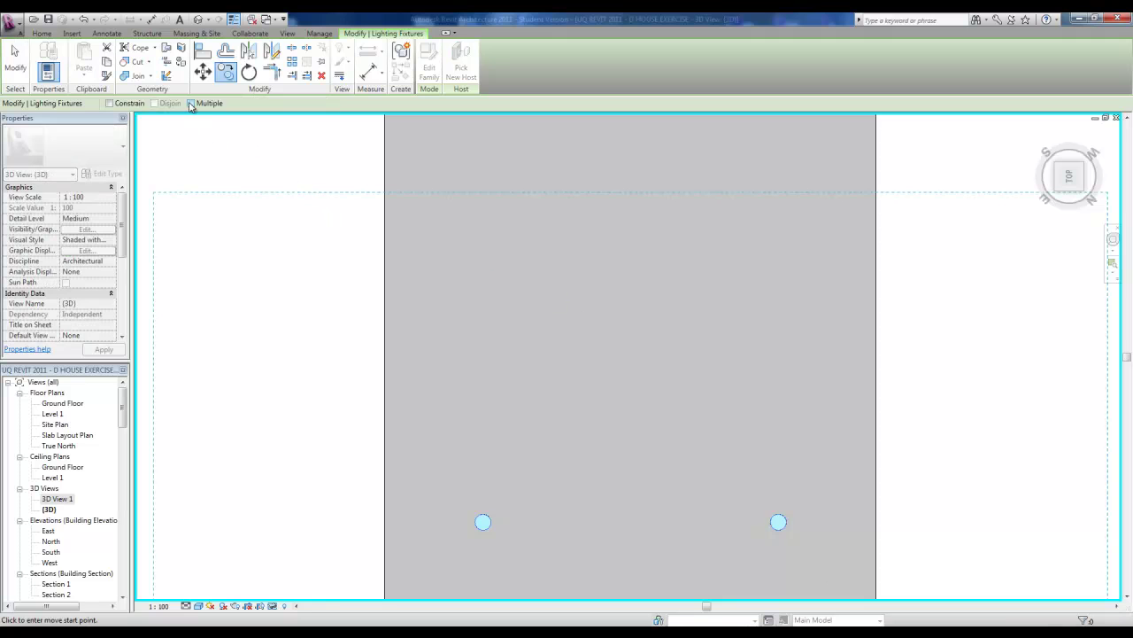
{"action": "scroll", "coordinate": [600, 355], "scroll_direction": "down", "scroll_amount": 3}
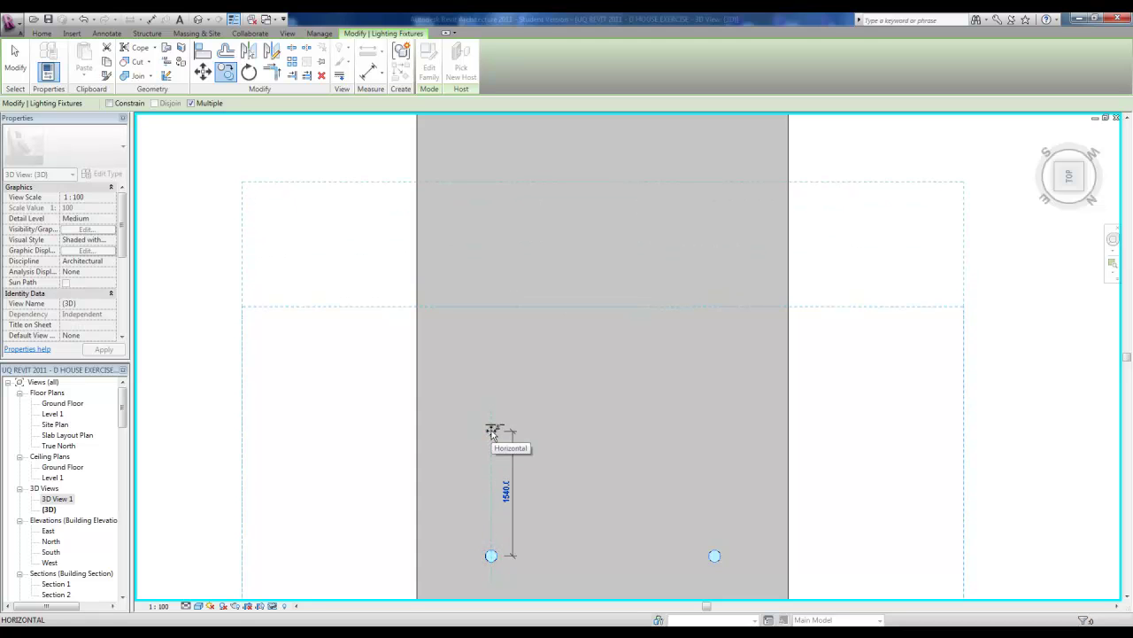
{"action": "scroll", "coordinate": [486, 406], "scroll_direction": "down", "scroll_amount": 3}
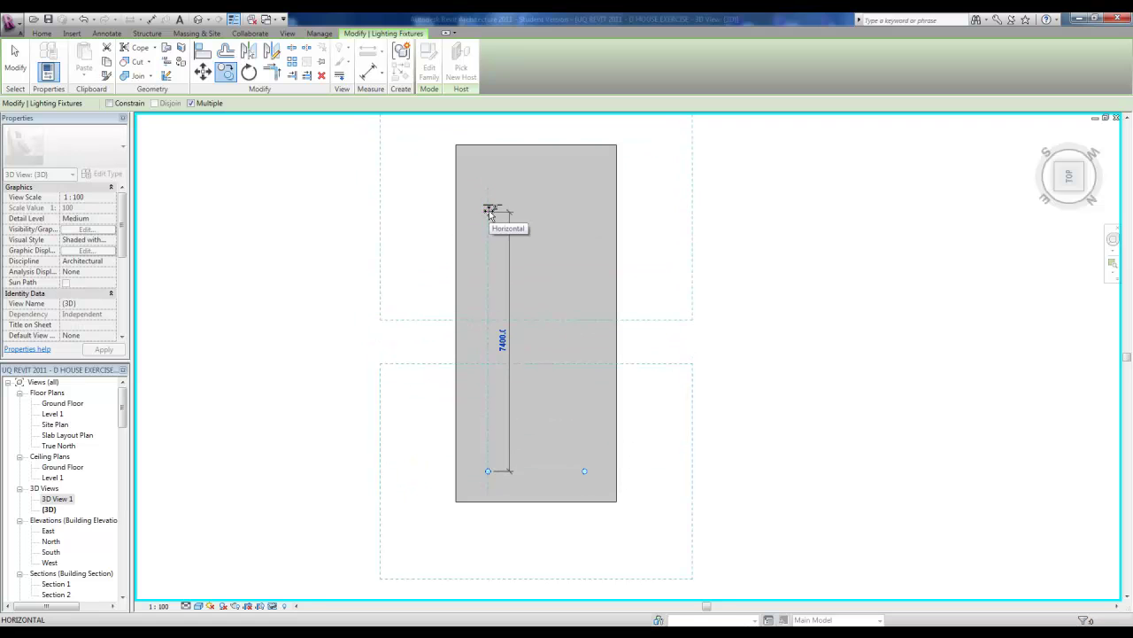
{"action": "type", "text": "2000"}
{"action": "key", "text": "Return"}
{"action": "type", "text": "2000"}
{"action": "key", "text": "Return"}
{"action": "type", "text": "2000"}
{"action": "key", "text": "Return"}
{"action": "key", "text": "Escape"}
{"action": "key", "text": "Escape"}
{"action": "scroll", "coordinate": [521, 422], "scroll_direction": "down", "scroll_amount": 1}
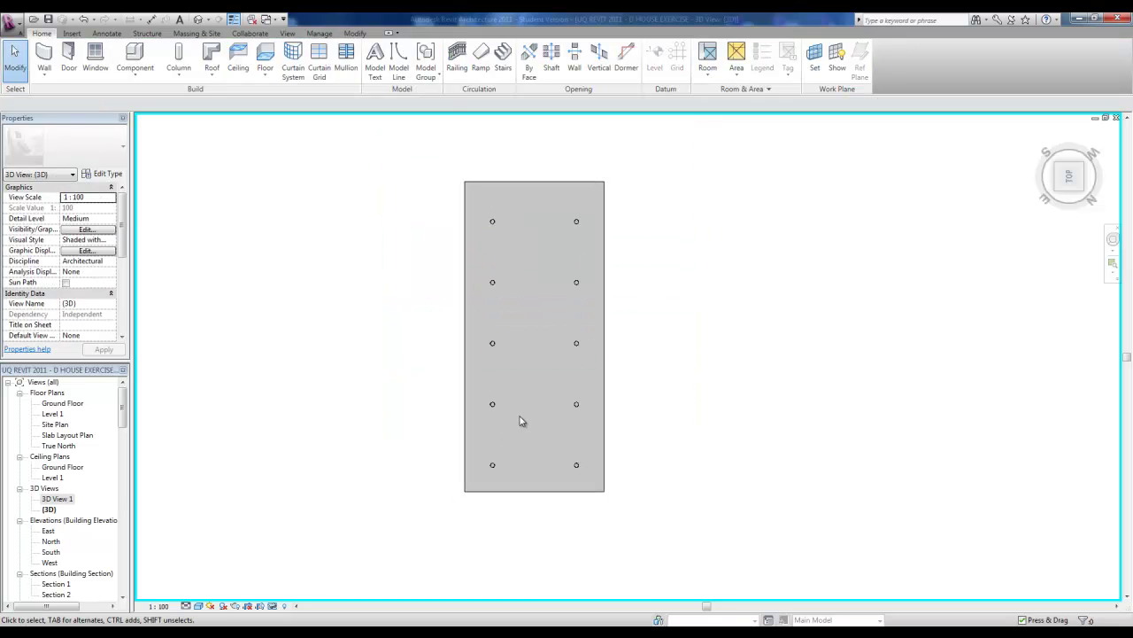
Examine the full downlight layout from above and below the ceiling.
{"action": "left_click", "coordinate": [493, 403]}
{"action": "middle_click_drag", "start_coordinate": [594, 435], "coordinate": [701, 169], "text": "shift"}
{"action": "middle_click_drag", "start_coordinate": [600, 468], "coordinate": [549, 328], "text": "shift"}
{"action": "left_click_drag", "start_coordinate": [458, 269], "coordinate": [637, 563]}
{"action": "middle_click_drag", "start_coordinate": [795, 327], "coordinate": [694, 413], "text": "shift"}
{"action": "left_click", "coordinate": [779, 307]}
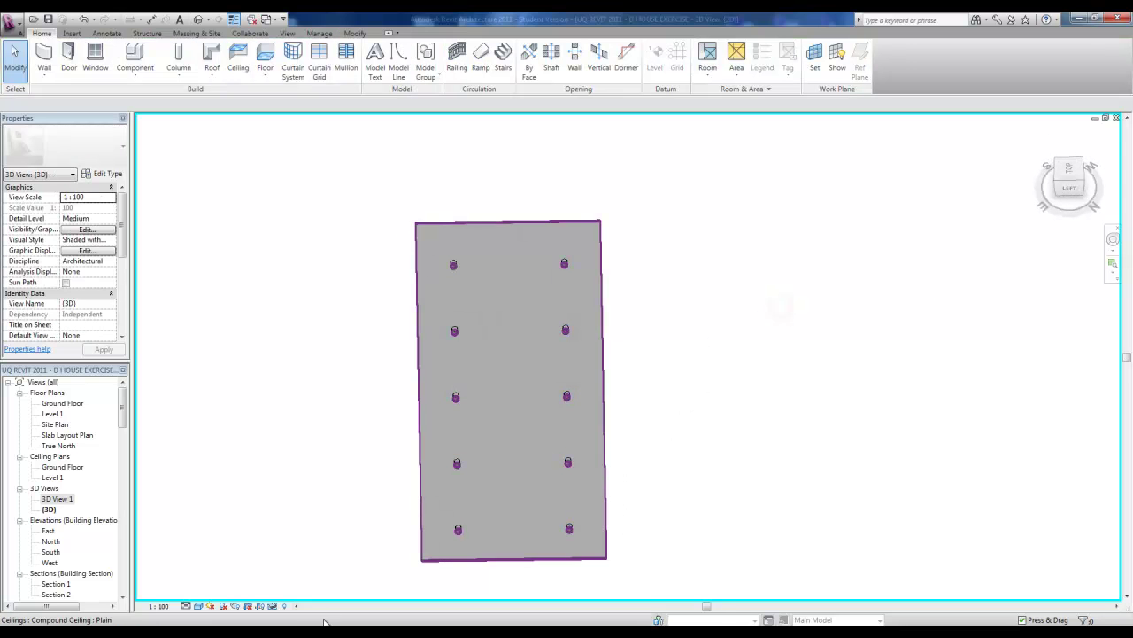
Open the perspective view 3D View 1 and inspect the downlights in the ceiling.
{"action": "double_click", "coordinate": [58, 499]}
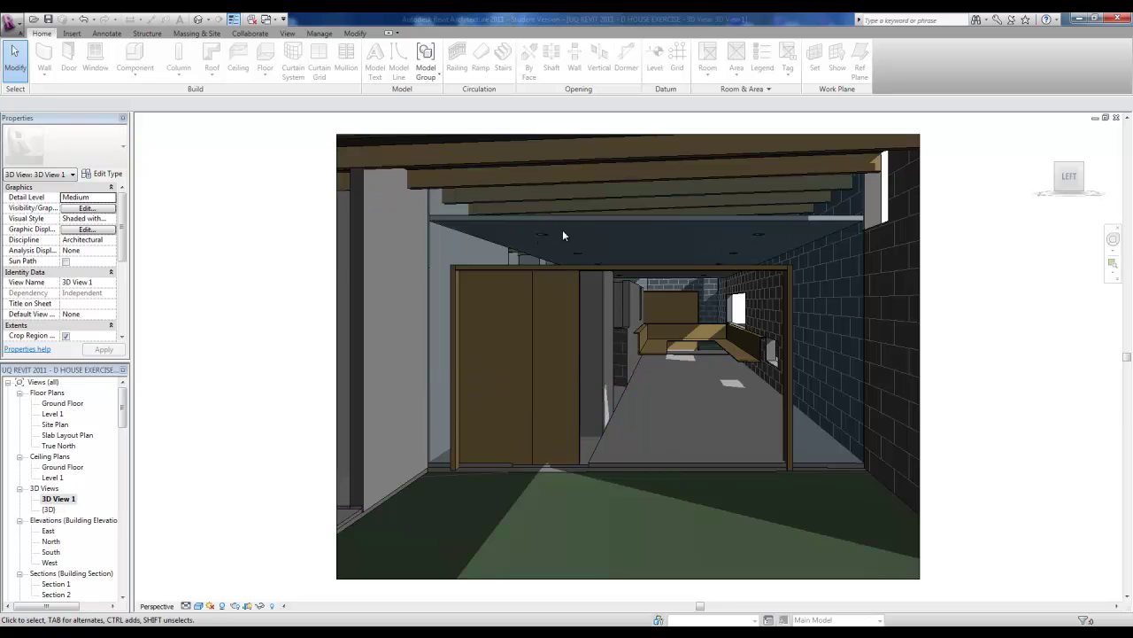
{"action": "scroll", "coordinate": [562, 228], "scroll_direction": "up", "scroll_amount": 3}
{"action": "scroll", "coordinate": [582, 263], "scroll_direction": "up", "scroll_amount": 2}
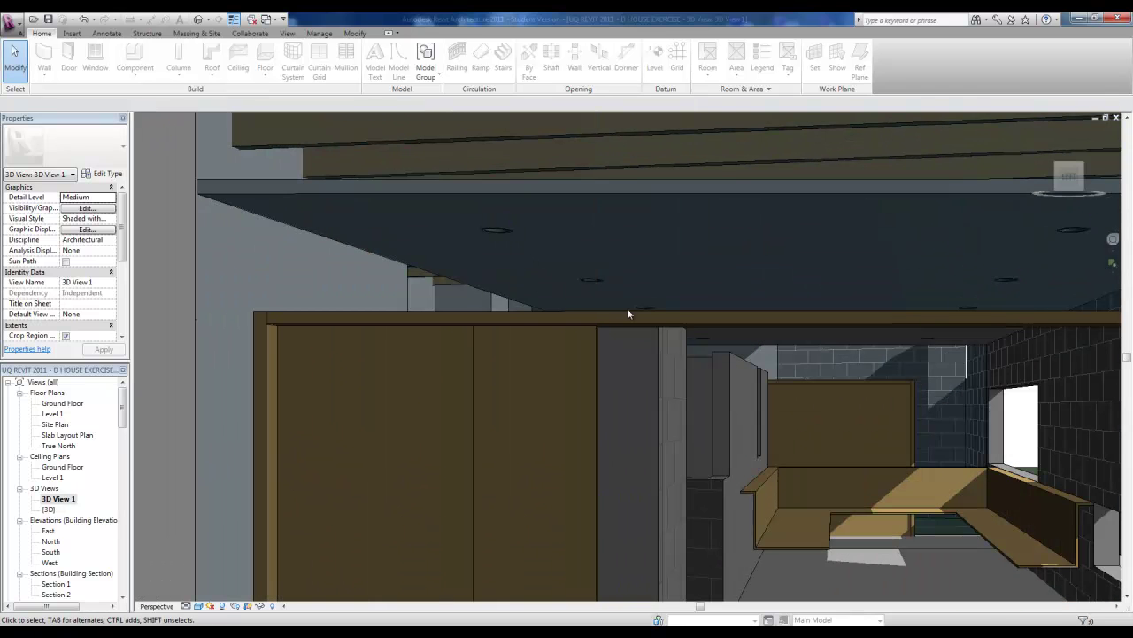
{"action": "scroll", "coordinate": [800, 298], "scroll_direction": "down", "scroll_amount": 5}
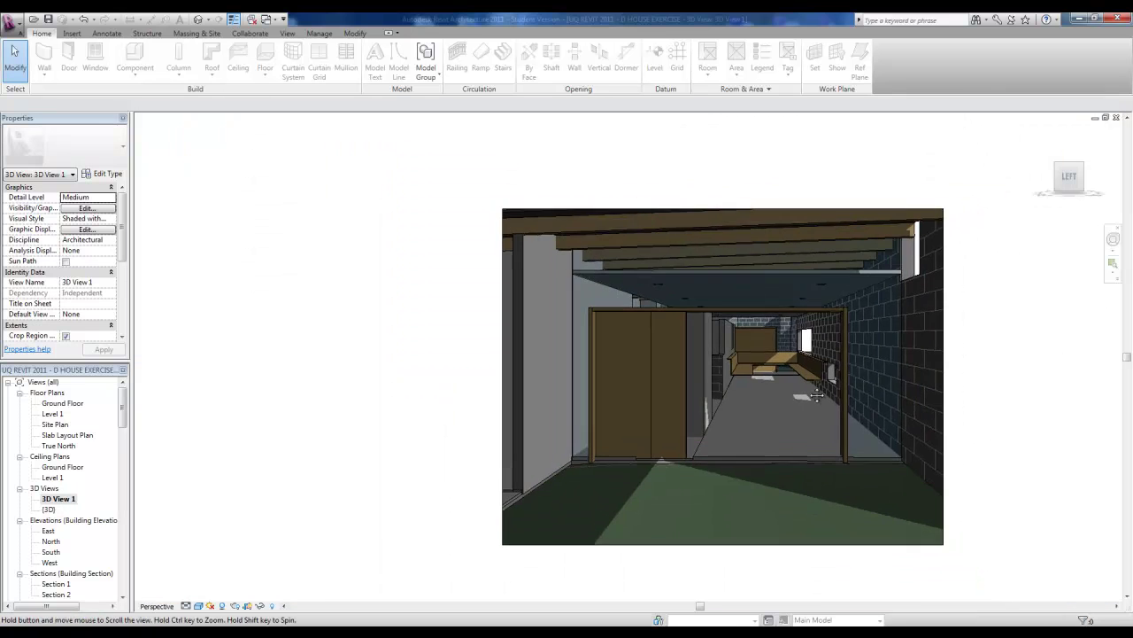
Walk the 3D View 1 camera forward toward the interior with the steering wheel.
{"action": "key", "text": "shift+w"}
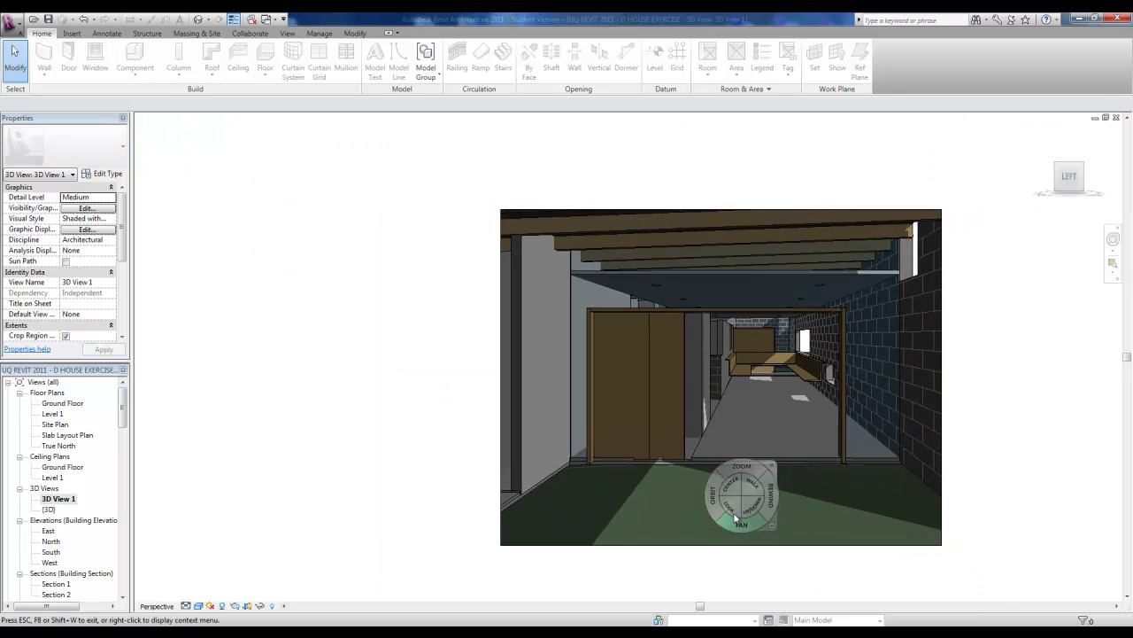
{"action": "mouse_move", "coordinate": [750, 493]}
{"action": "left_mouse_down"}
{"action": "mouse_move", "coordinate": [630, 501]}
{"action": "mouse_move", "coordinate": [634, 480]}
{"action": "left_mouse_up"}
{"action": "key", "text": "Escape"}
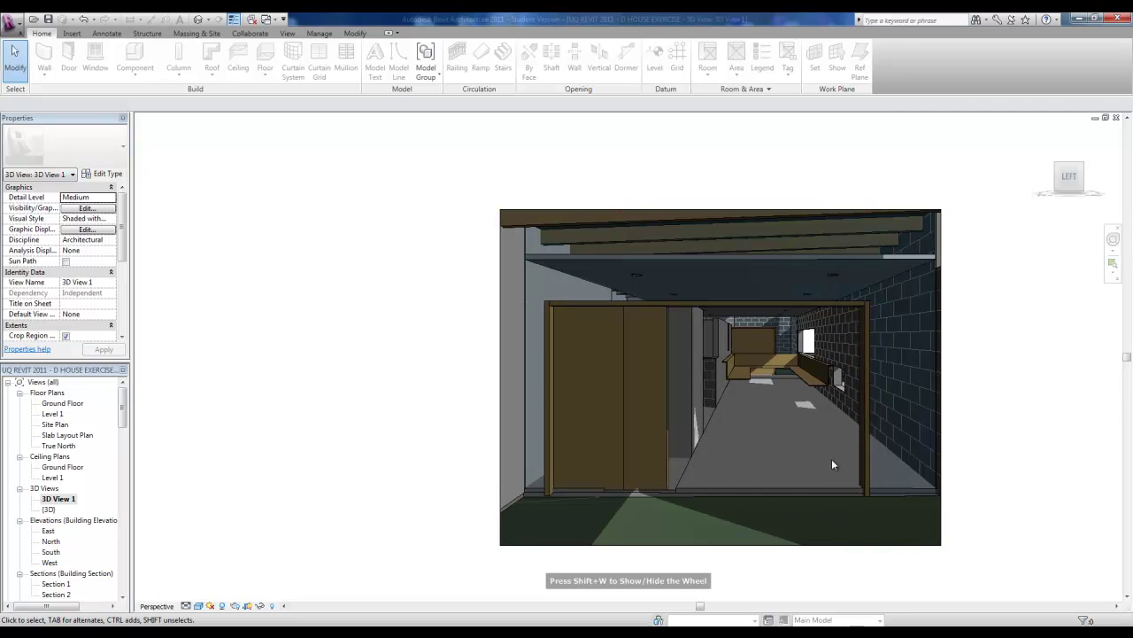
{"action": "scroll", "coordinate": [950, 463], "scroll_direction": "up", "scroll_amount": 1}
{"action": "middle_click_drag", "start_coordinate": [971, 427], "coordinate": [895, 393]}
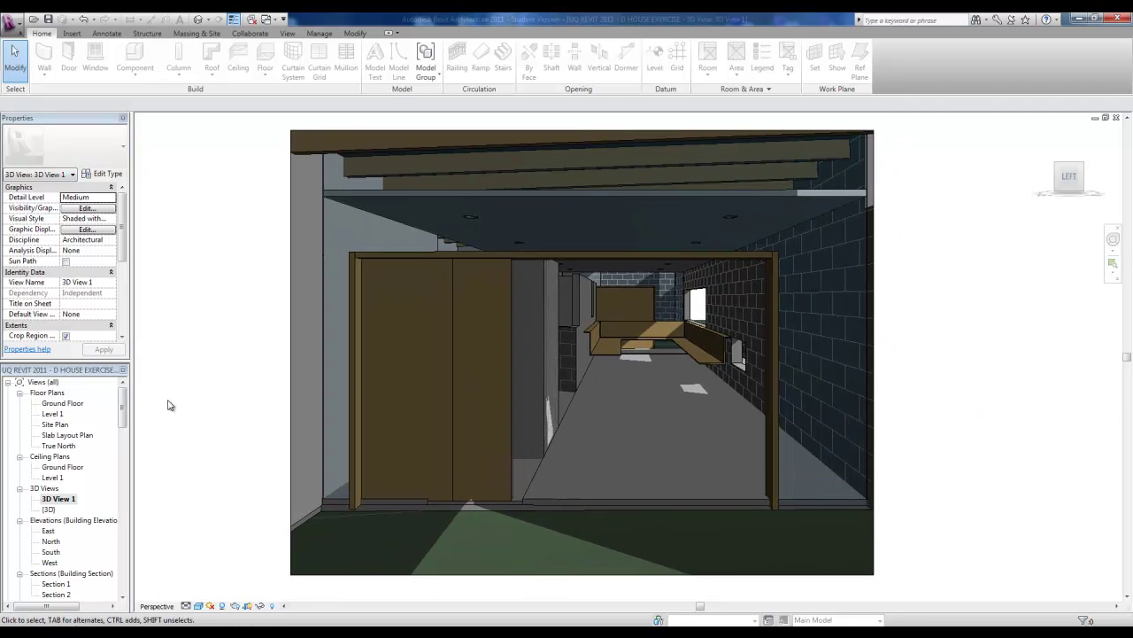
Open the rendering settings for 3D View 1 and set the output resolution to Screen.
{"action": "left_click", "coordinate": [235, 606]}
{"action": "left_click_drag", "start_coordinate": [99, 129], "coordinate": [124, 117]}
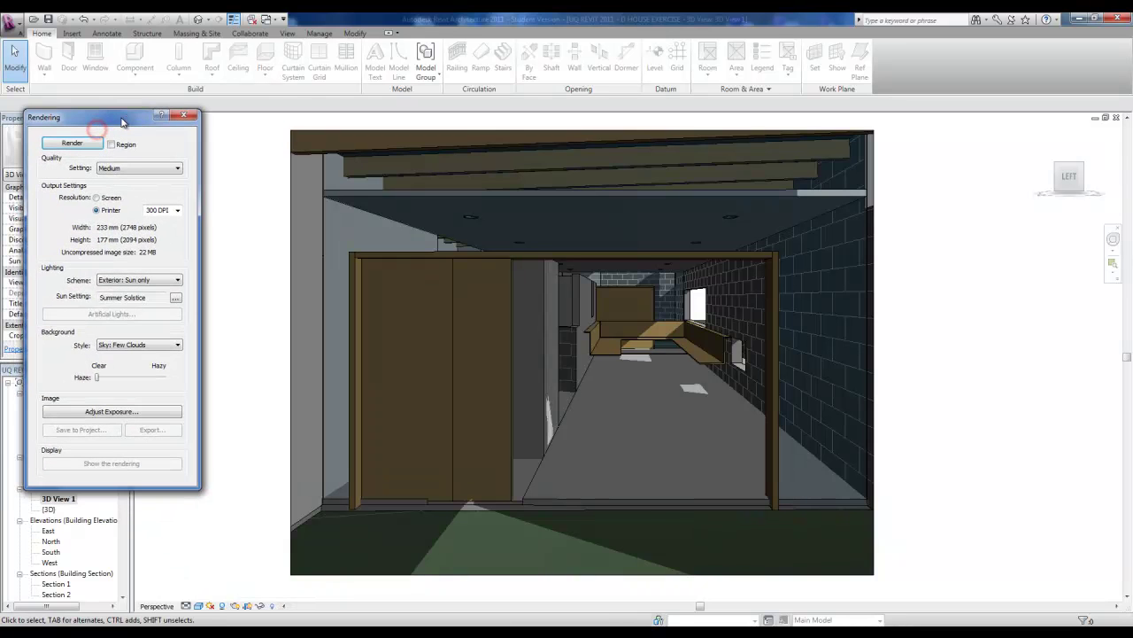
{"action": "left_click", "coordinate": [177, 210]}
{"action": "left_click", "coordinate": [171, 232]}
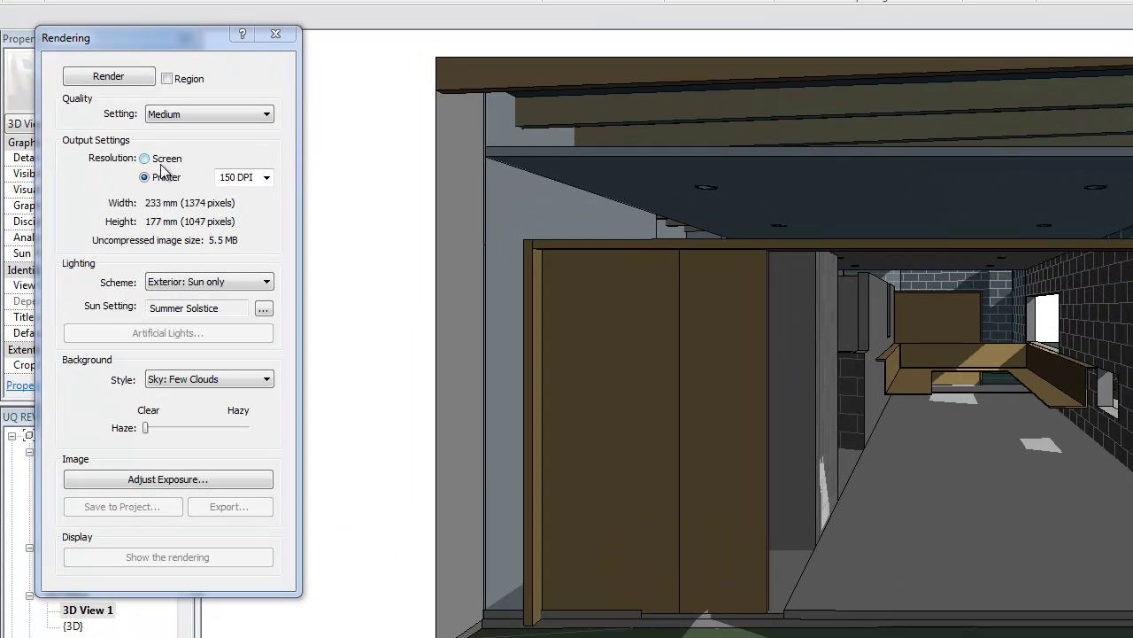
{"action": "left_click", "coordinate": [106, 197]}
{"action": "left_click", "coordinate": [145, 158]}
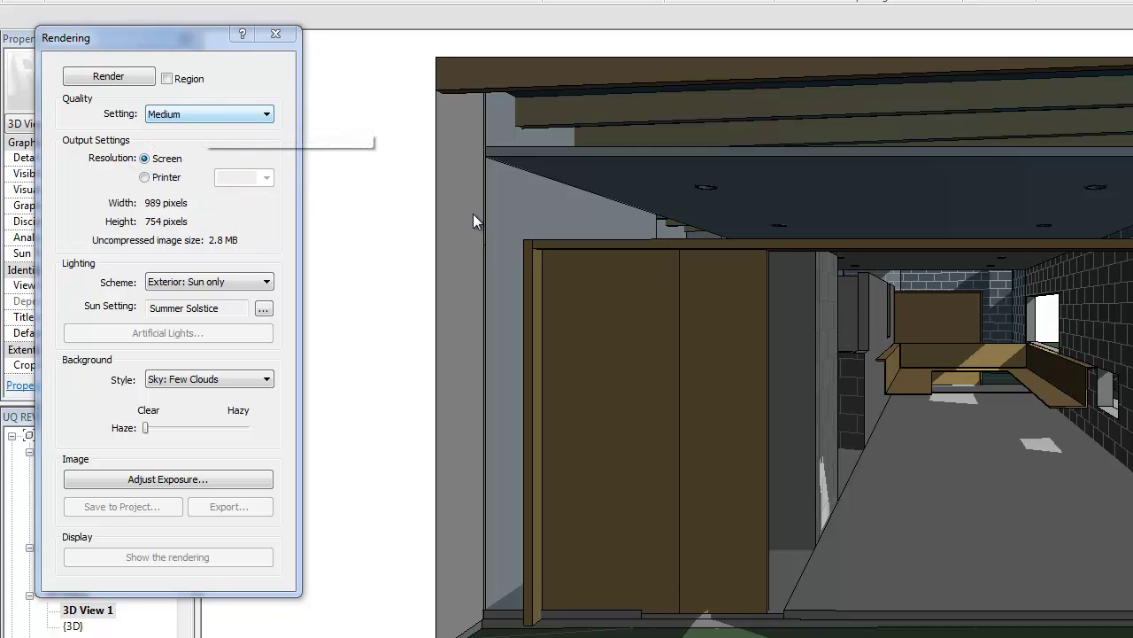
Render the view at Medium quality and 989 by 754 pixels with the Exterior: Sun only scheme, keeping the progress dialog open on completion.
{"action": "left_click", "coordinate": [391, 291]}
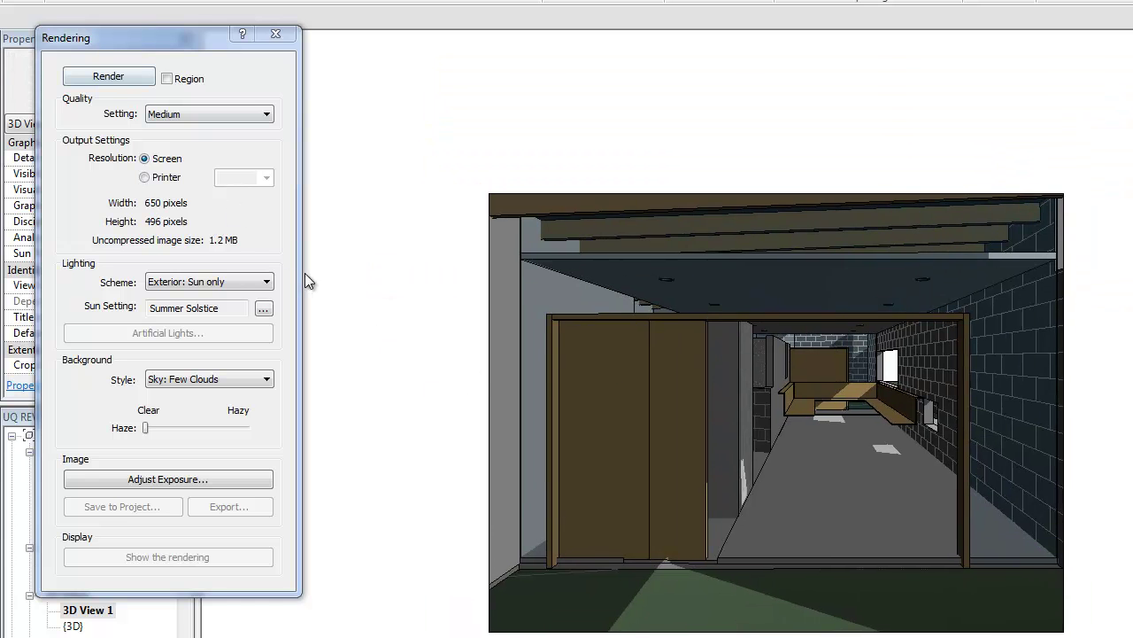
{"action": "scroll", "coordinate": [476, 366], "scroll_direction": "down", "scroll_amount": 4}
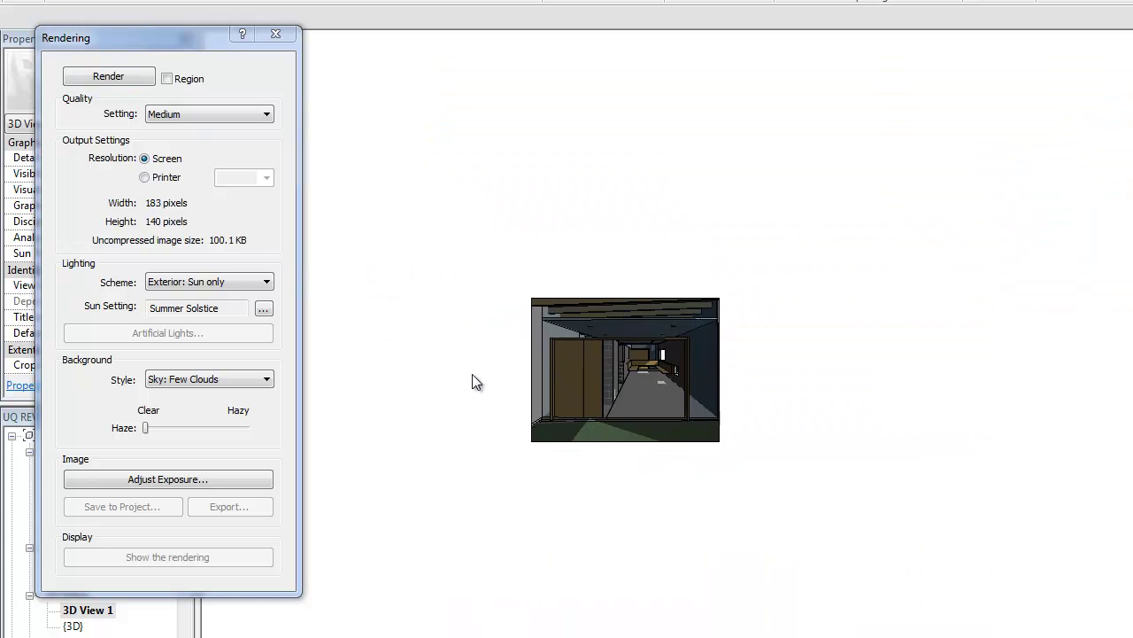
{"action": "scroll", "coordinate": [521, 367], "scroll_direction": "up", "scroll_amount": 5}
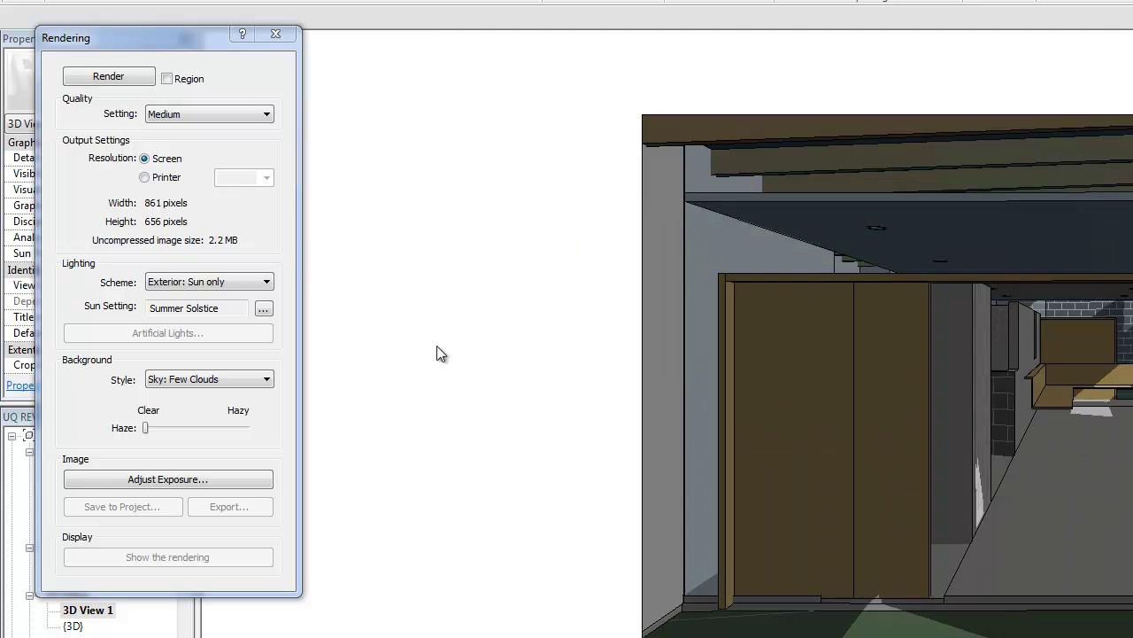
{"action": "scroll", "coordinate": [517, 366], "scroll_direction": "up", "scroll_amount": 1}
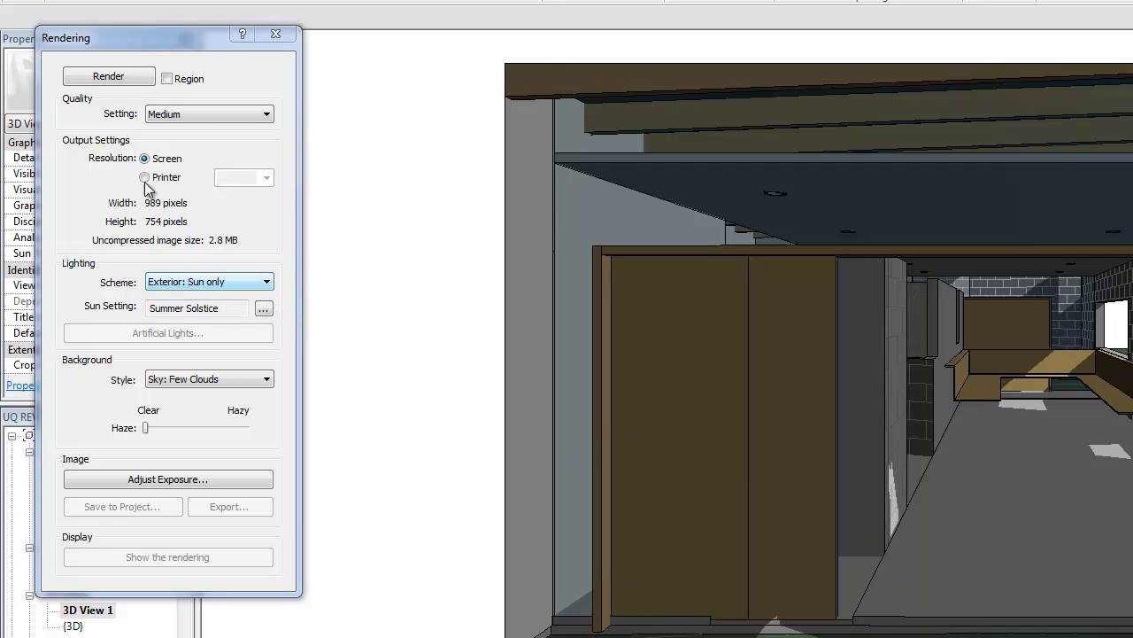
{"action": "left_click", "coordinate": [130, 83]}
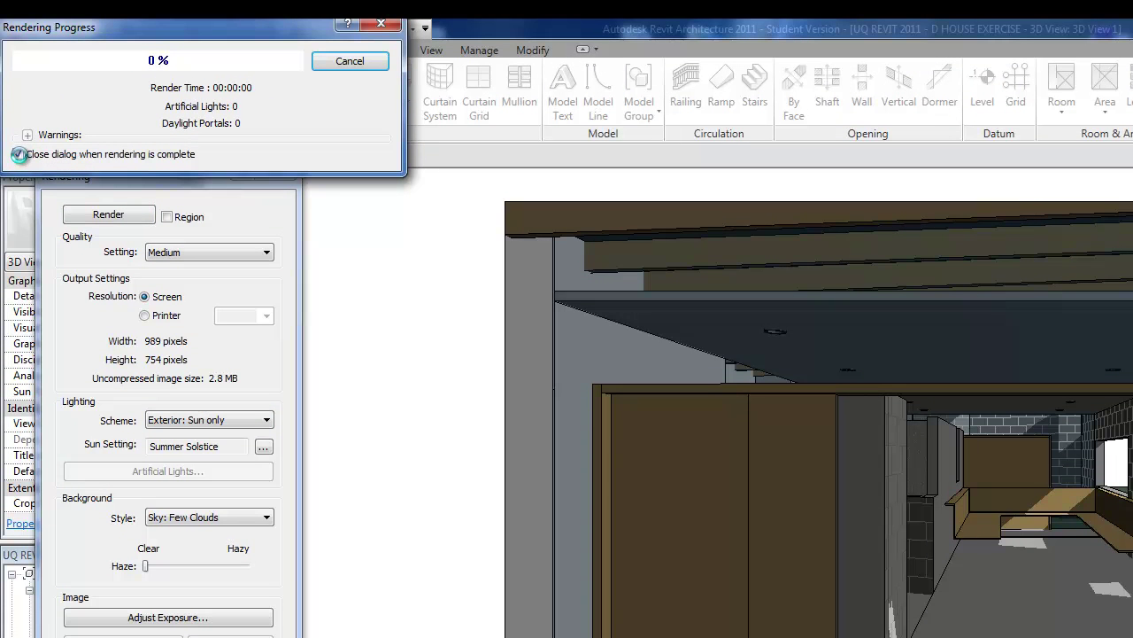
{"action": "left_click", "coordinate": [17, 154]}
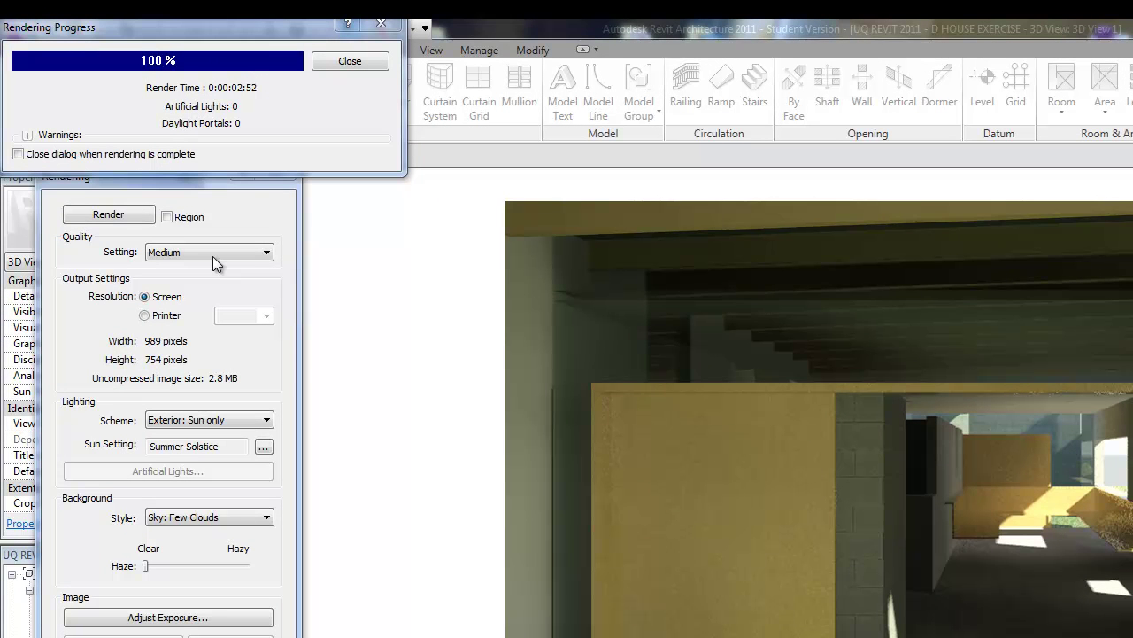
Close the render progress and save the image to the project as 3D View 1_1.
{"action": "left_click", "coordinate": [333, 62]}
{"action": "left_click", "coordinate": [124, 634]}
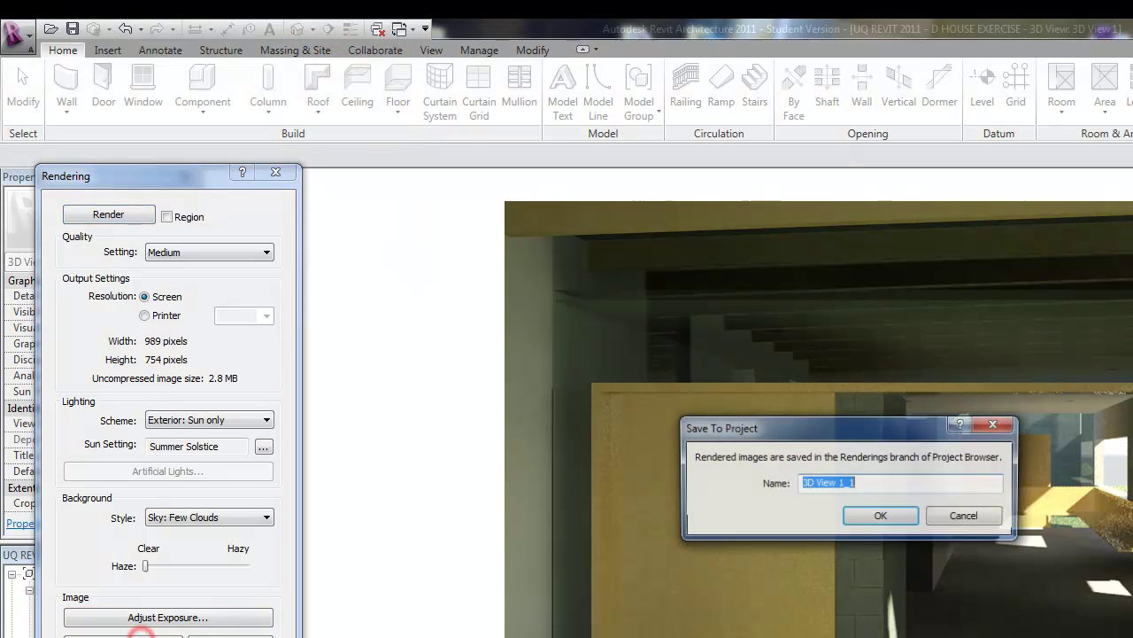
{"action": "left_click", "coordinate": [880, 516]}
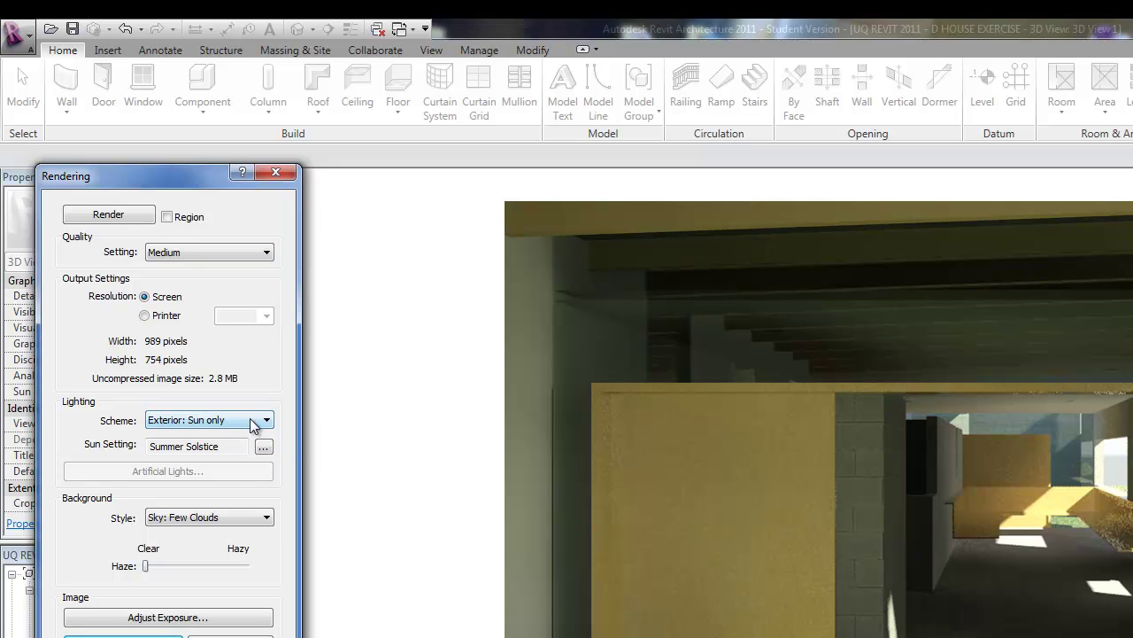
Render the view again with the Interior: Sun only lighting scheme and save the image to the project.
{"action": "left_click", "coordinate": [202, 421]}
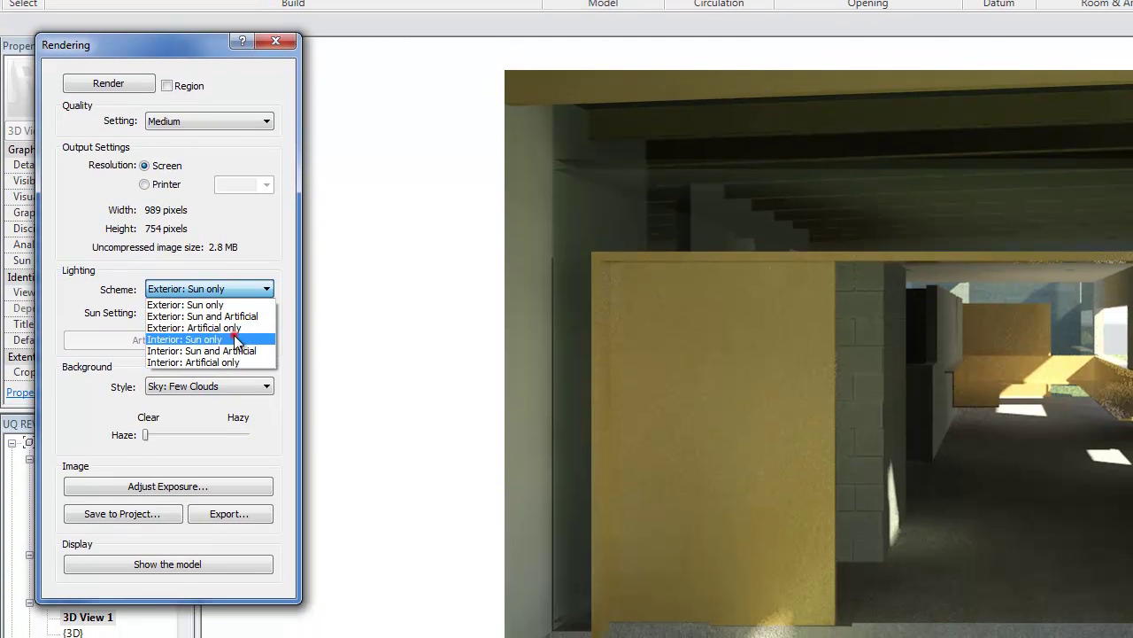
{"action": "left_click", "coordinate": [234, 339]}
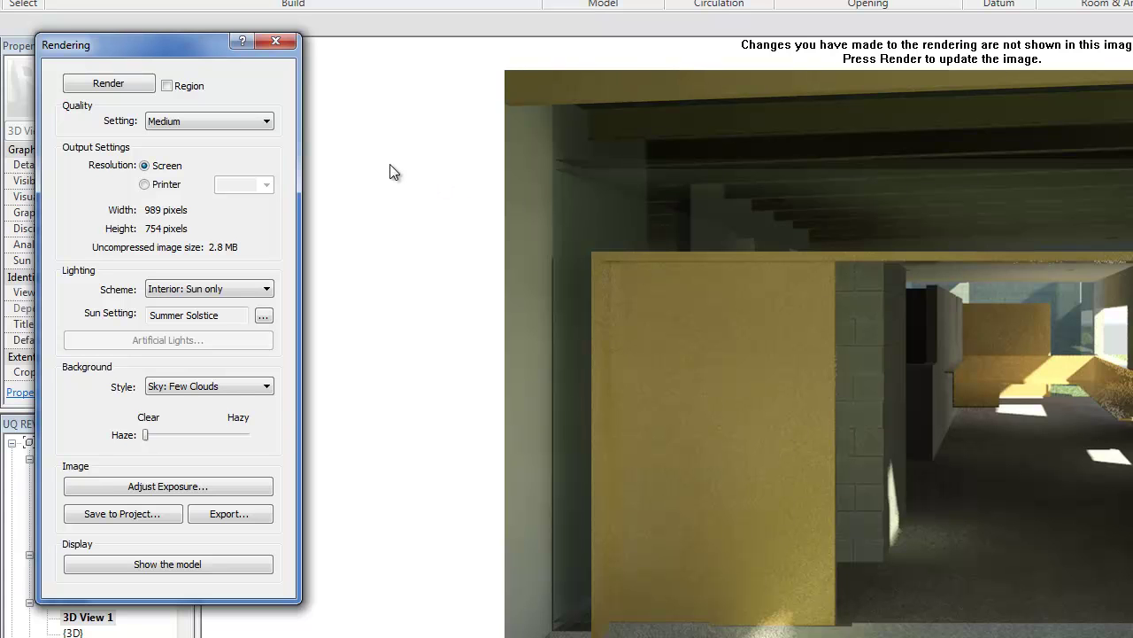
{"action": "left_click", "coordinate": [115, 89]}
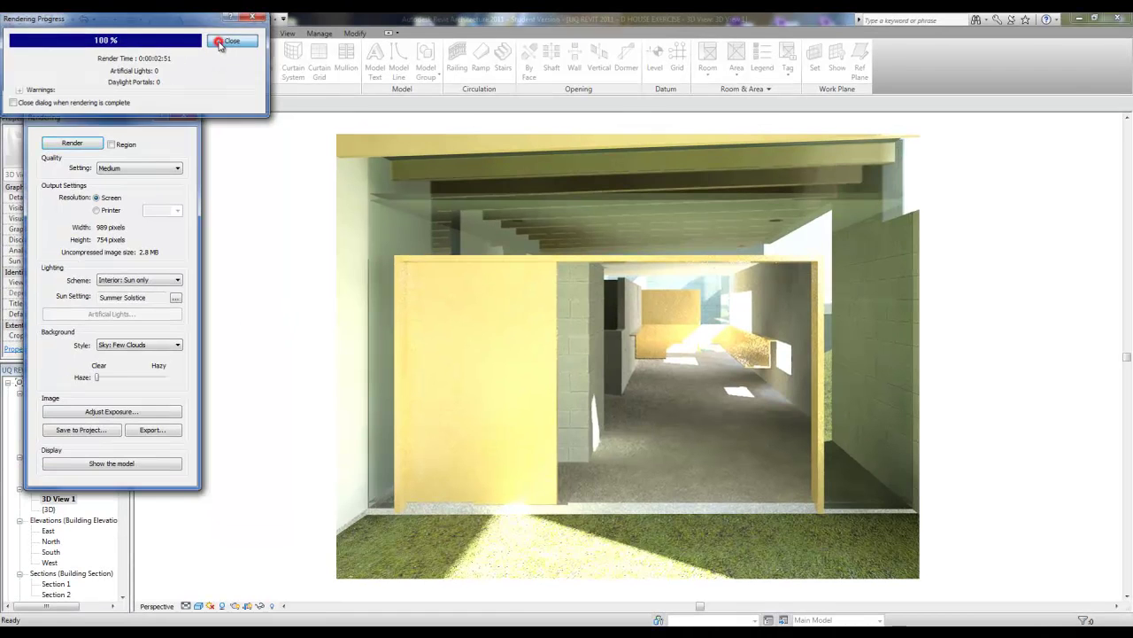
{"action": "left_click", "coordinate": [221, 43]}
{"action": "left_click", "coordinate": [107, 429]}
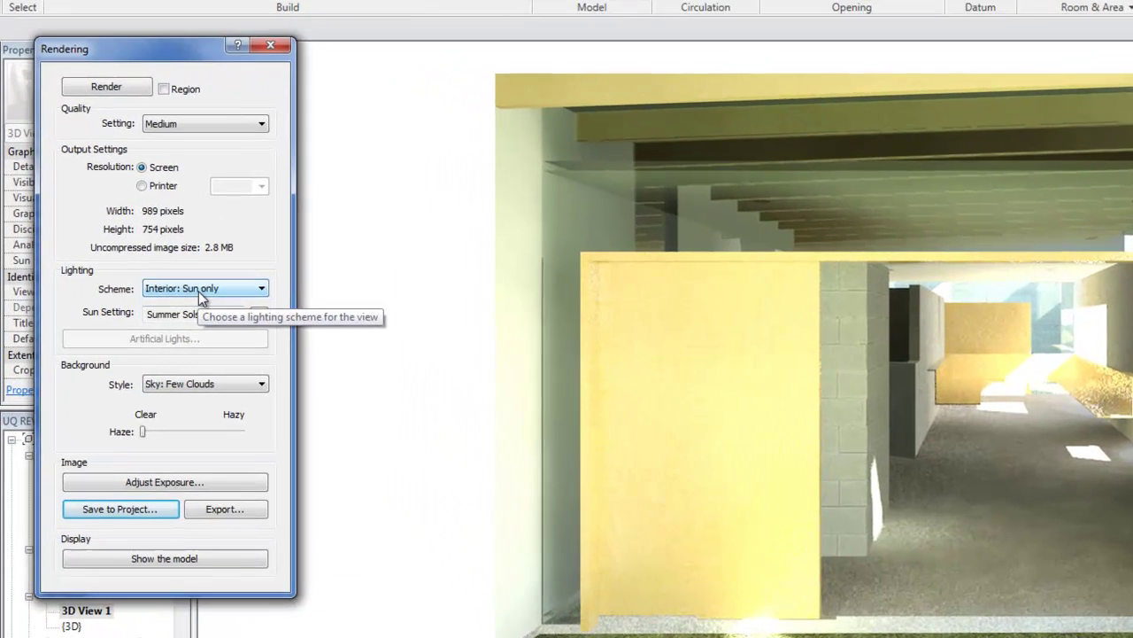
{"action": "left_click", "coordinate": [152, 285]}
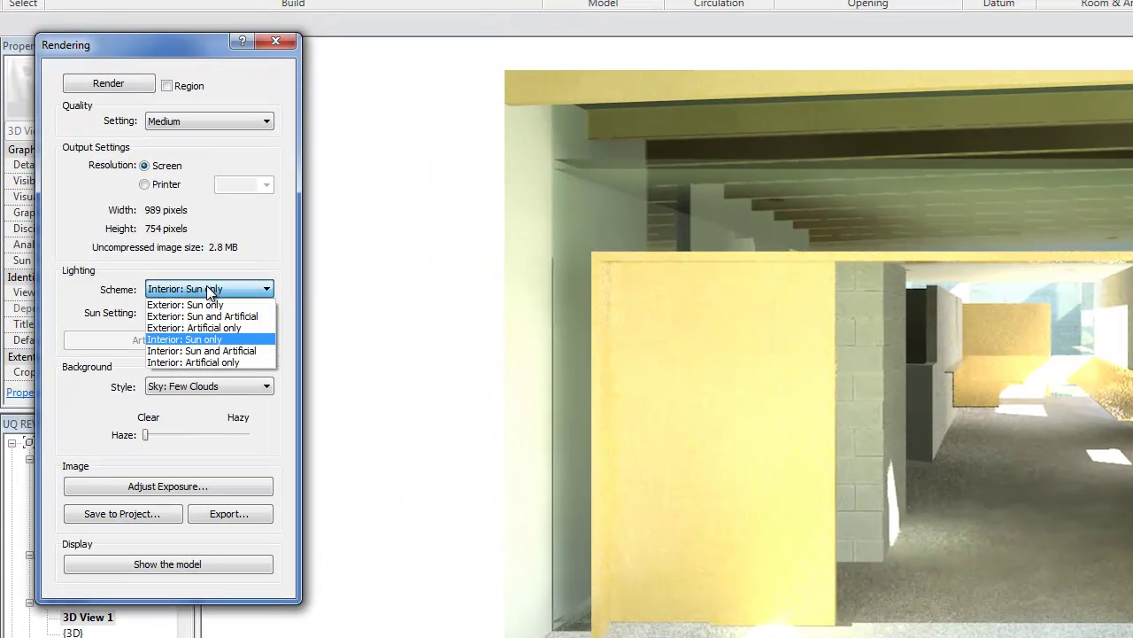
{"action": "left_click", "coordinate": [213, 290]}
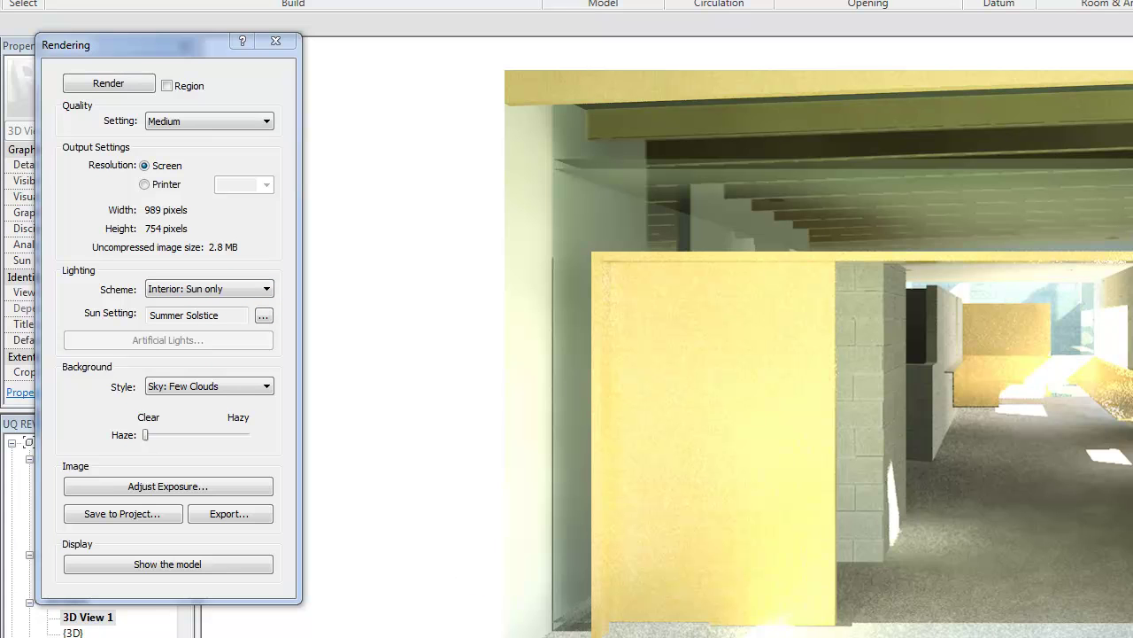
{"action": "left_click", "coordinate": [68, 396]}
{"action": "left_click", "coordinate": [221, 386]}
{"action": "left_click", "coordinate": [221, 383]}
{"action": "left_click", "coordinate": [220, 290]}
{"action": "left_click", "coordinate": [222, 293]}
Open the sun settings and look through the Single Day solar study and the Still presets, returning to Summer Solstice.
{"action": "left_click", "coordinate": [268, 317]}
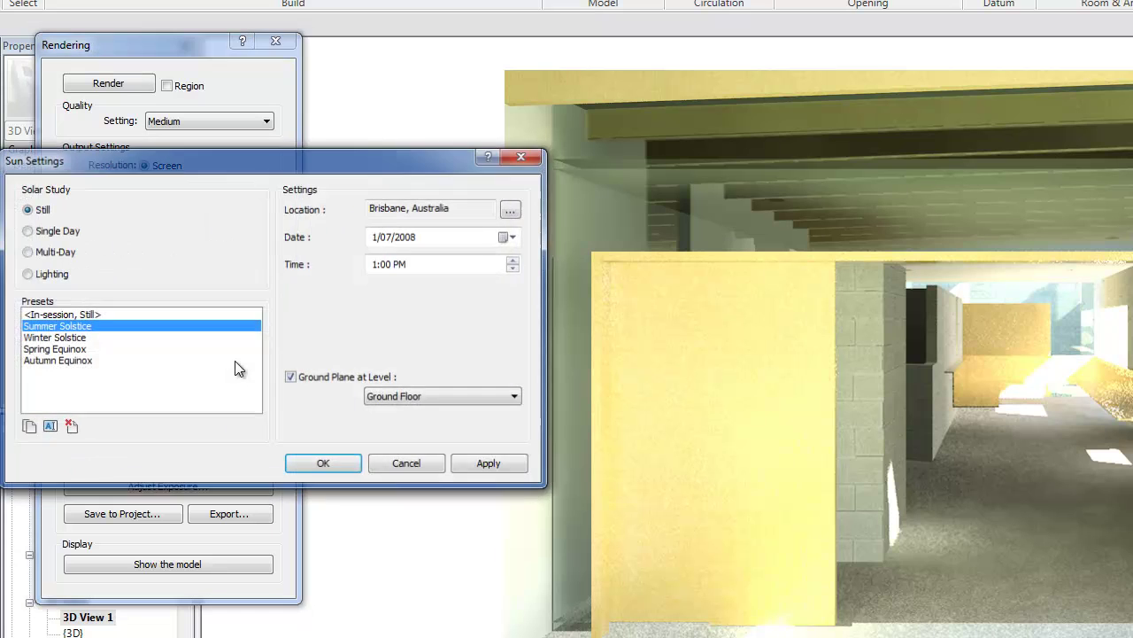
{"action": "left_click_drag", "start_coordinate": [197, 167], "coordinate": [259, 123]}
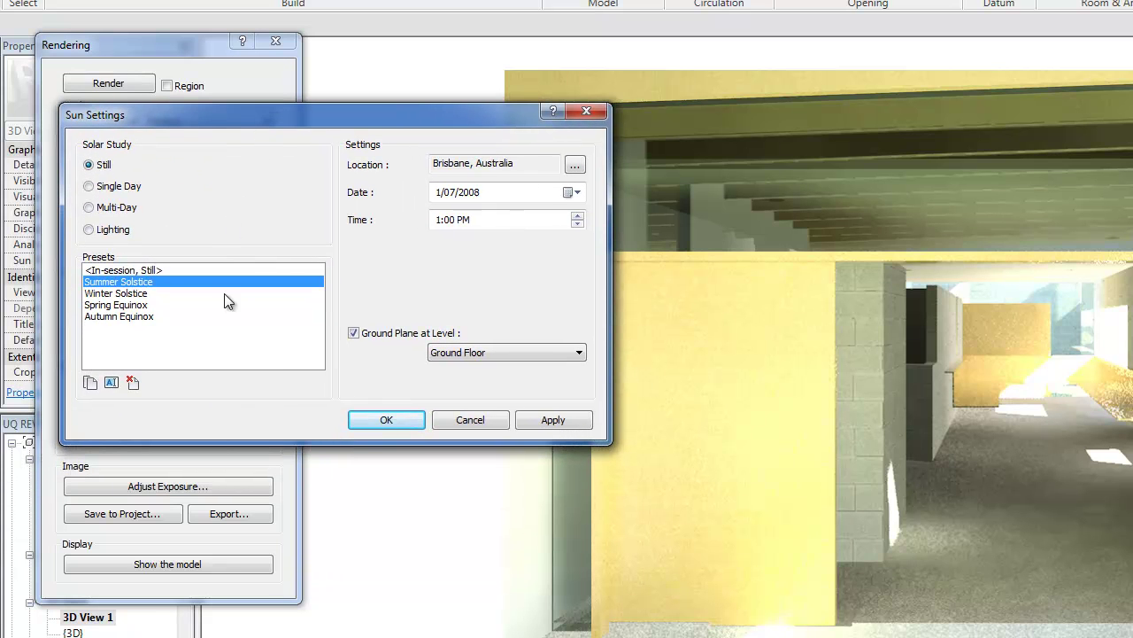
{"action": "left_click", "coordinate": [450, 224]}
{"action": "type", "text": "1"}
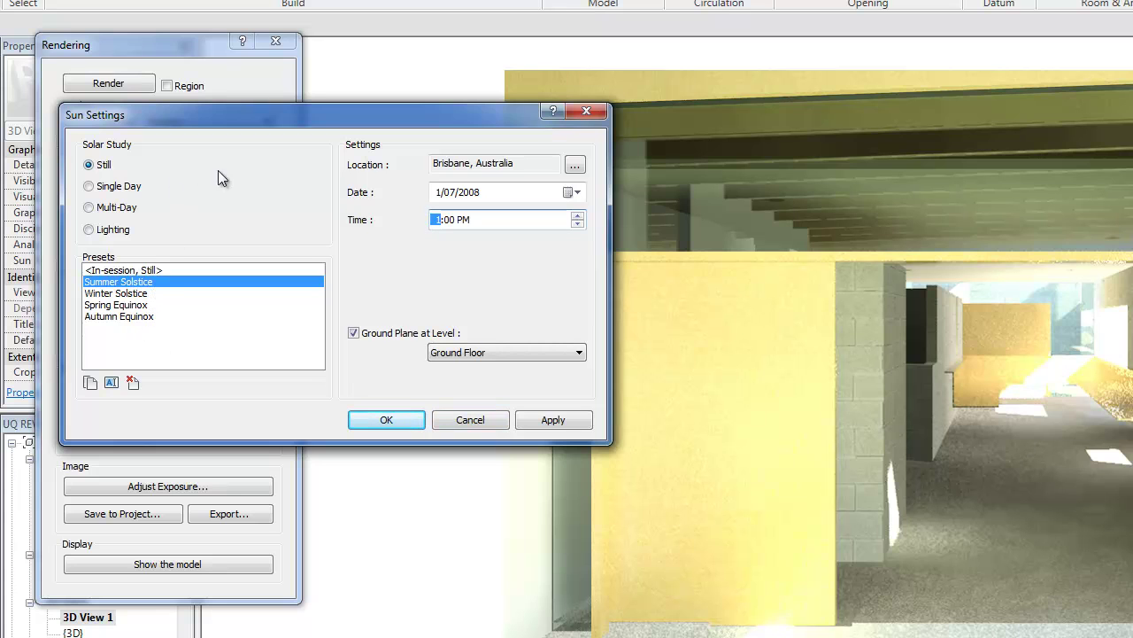
{"action": "left_click", "coordinate": [106, 187]}
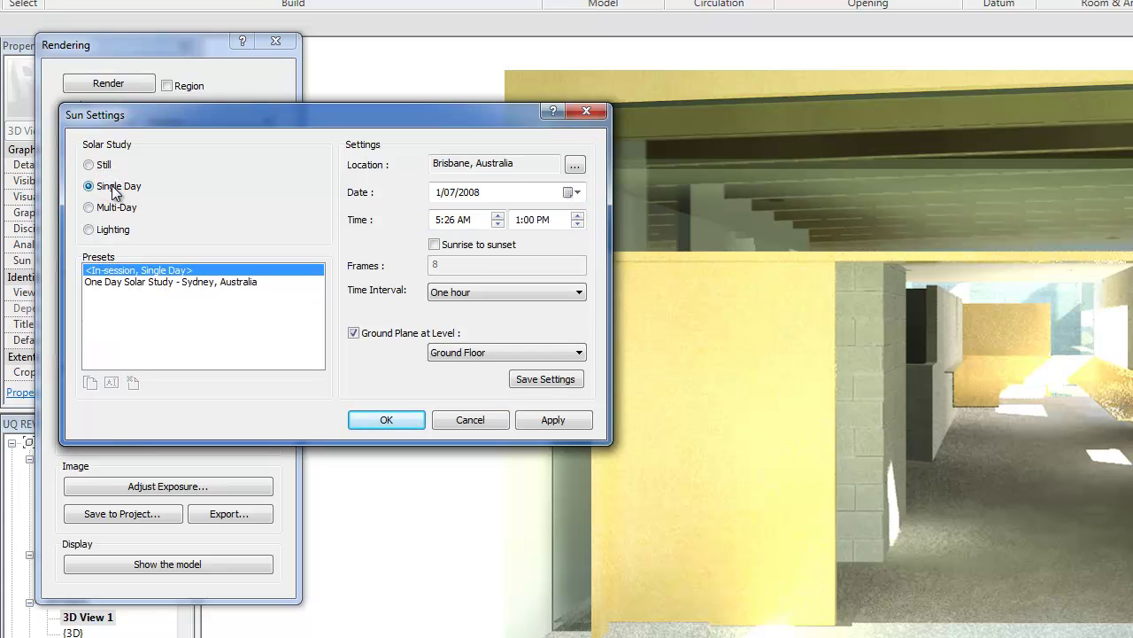
{"action": "left_click", "coordinate": [173, 283]}
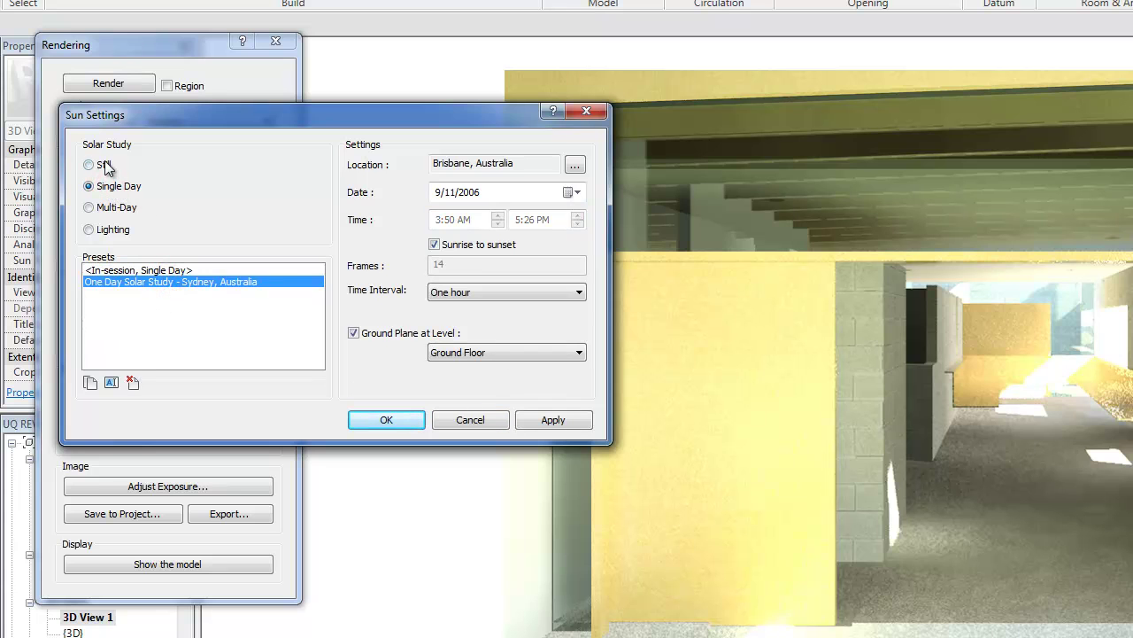
{"action": "left_click", "coordinate": [105, 168]}
{"action": "left_click", "coordinate": [144, 293]}
{"action": "left_click", "coordinate": [155, 281]}
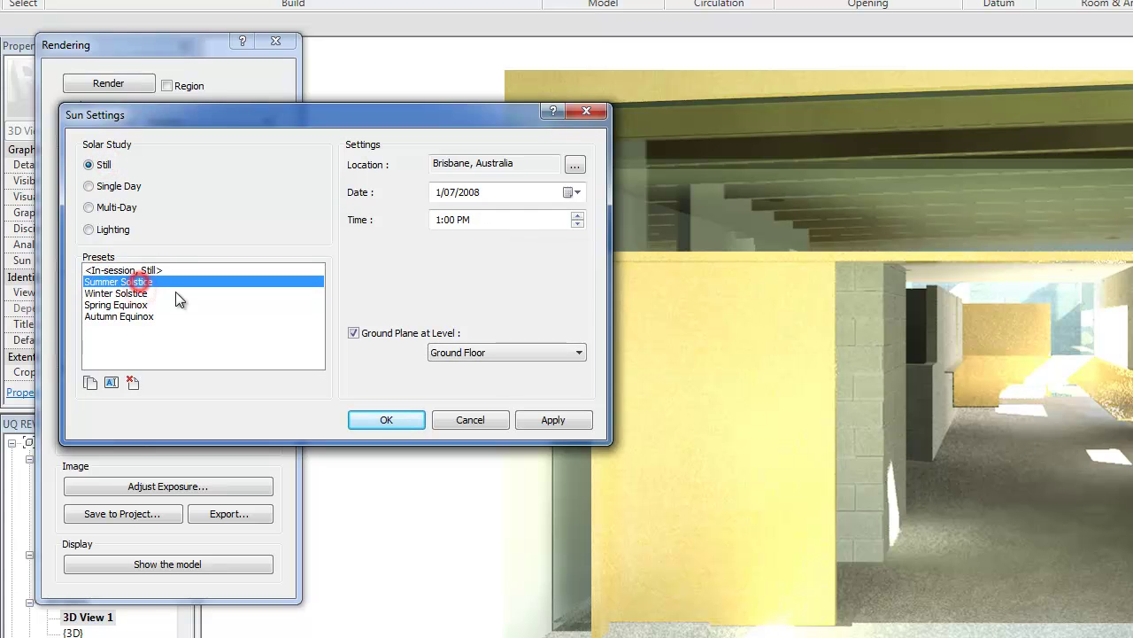
Duplicate the Summer Solstice sun preset under the name Night render.
{"action": "left_click", "coordinate": [89, 381]}
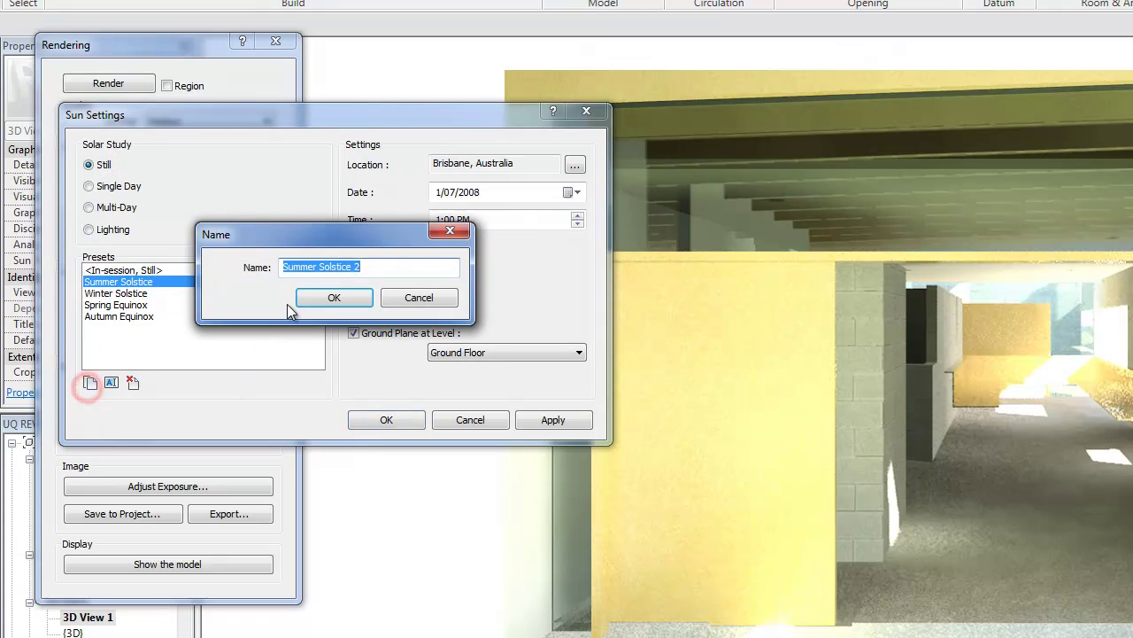
{"action": "type", "text": "Night render"}
{"action": "key", "text": "Return"}
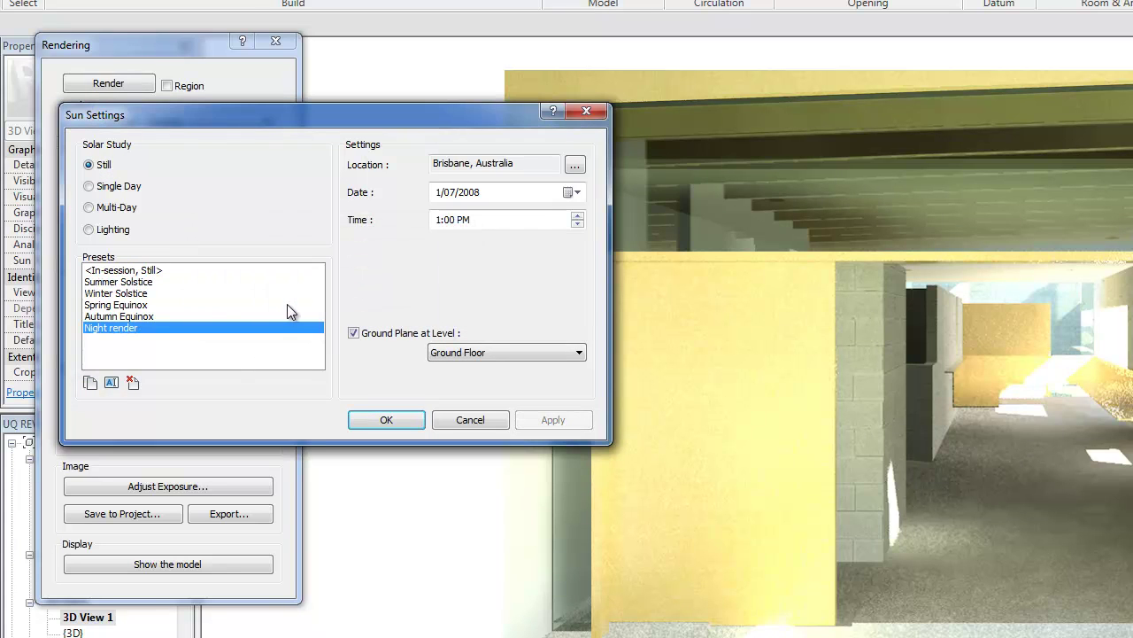
Set the Night render preset's time to 7:00 PM and accept the sun settings.
{"action": "left_click", "coordinate": [157, 281]}
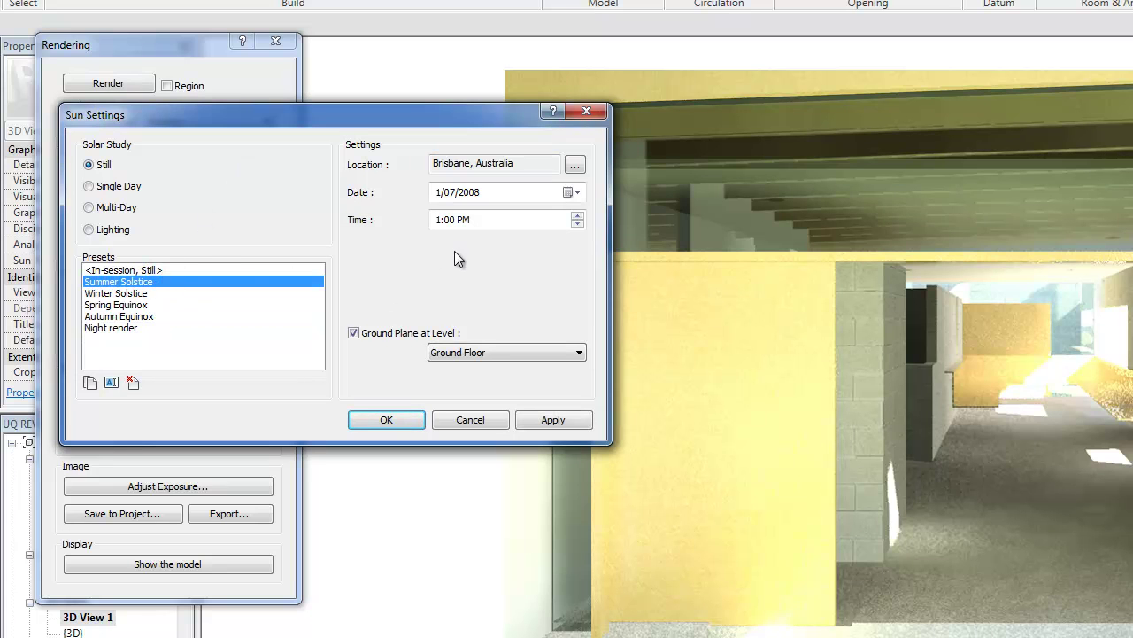
{"action": "left_click", "coordinate": [108, 326]}
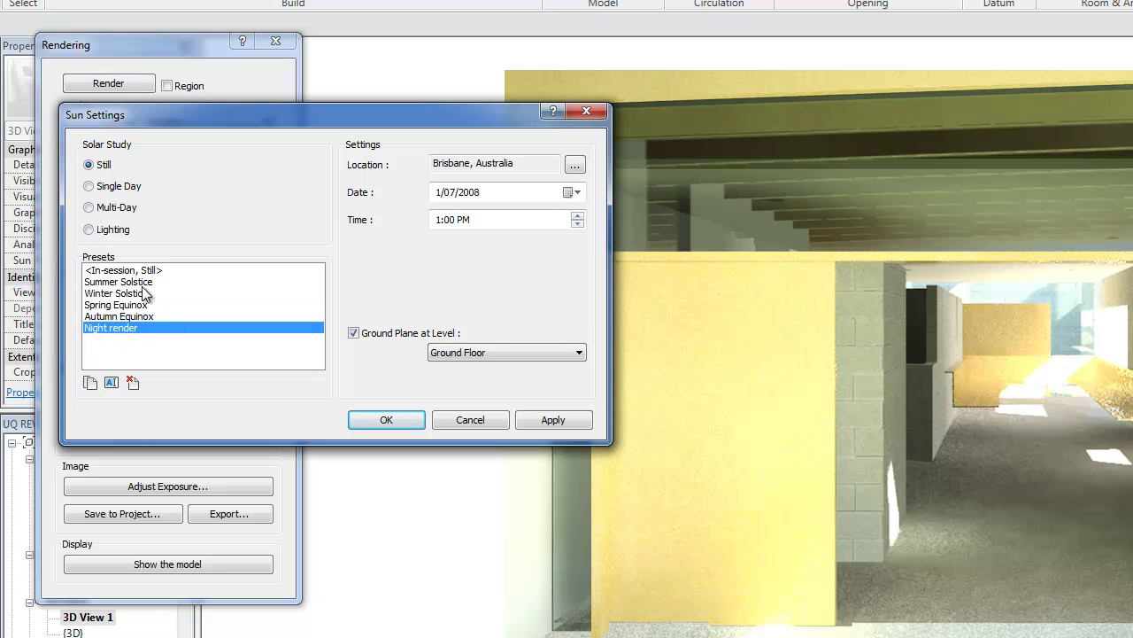
{"action": "left_click", "coordinate": [436, 221]}
{"action": "type", "text": "6"}
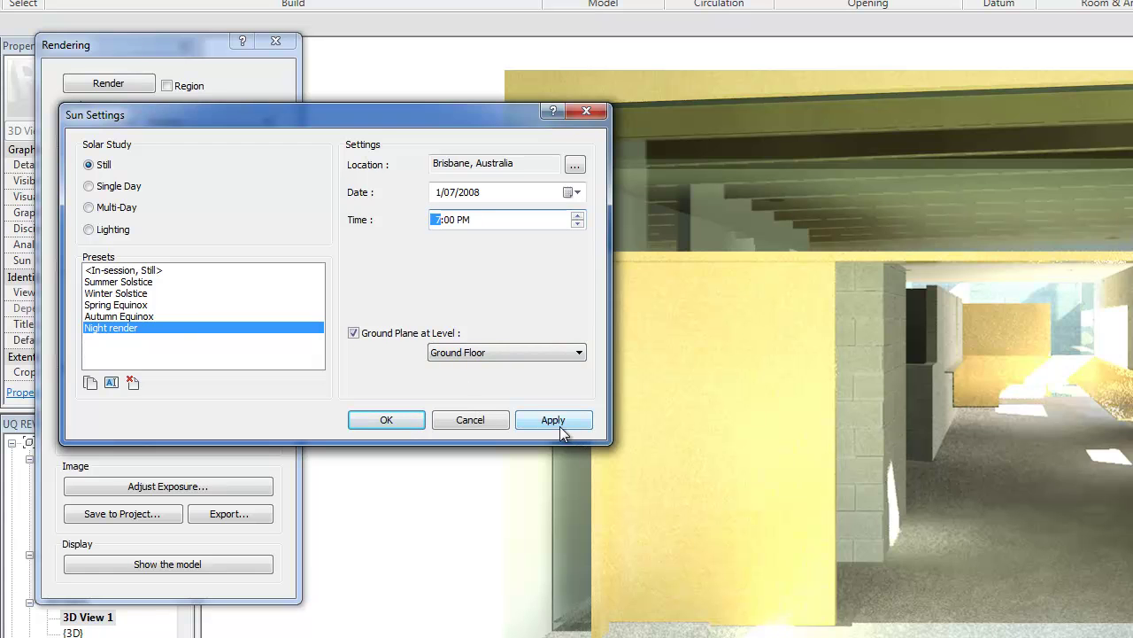
{"action": "left_click", "coordinate": [384, 422]}
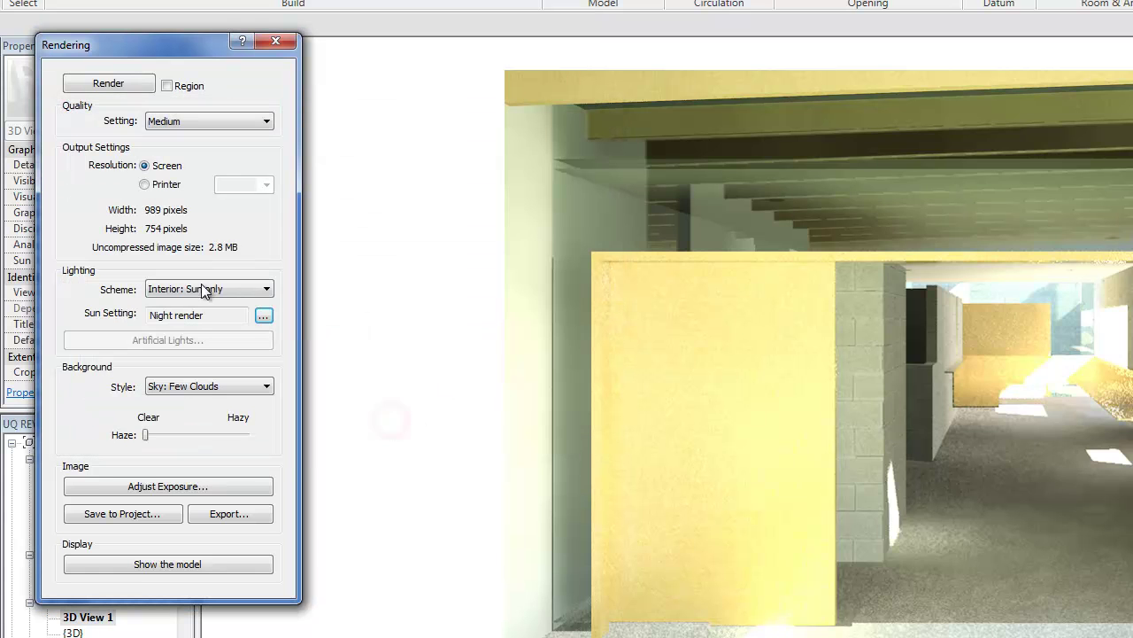
Switch the sun setting back to Summer Solstice and set the lighting scheme to Interior: Artificial only.
{"action": "left_click", "coordinate": [267, 316]}
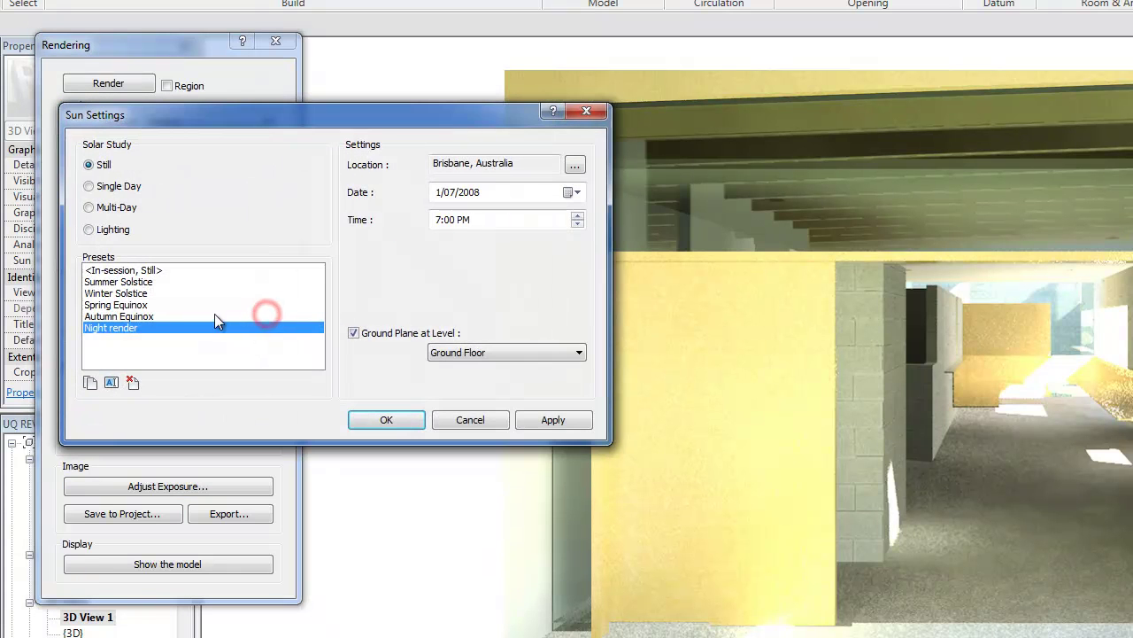
{"action": "left_click", "coordinate": [161, 283]}
{"action": "left_click", "coordinate": [403, 423]}
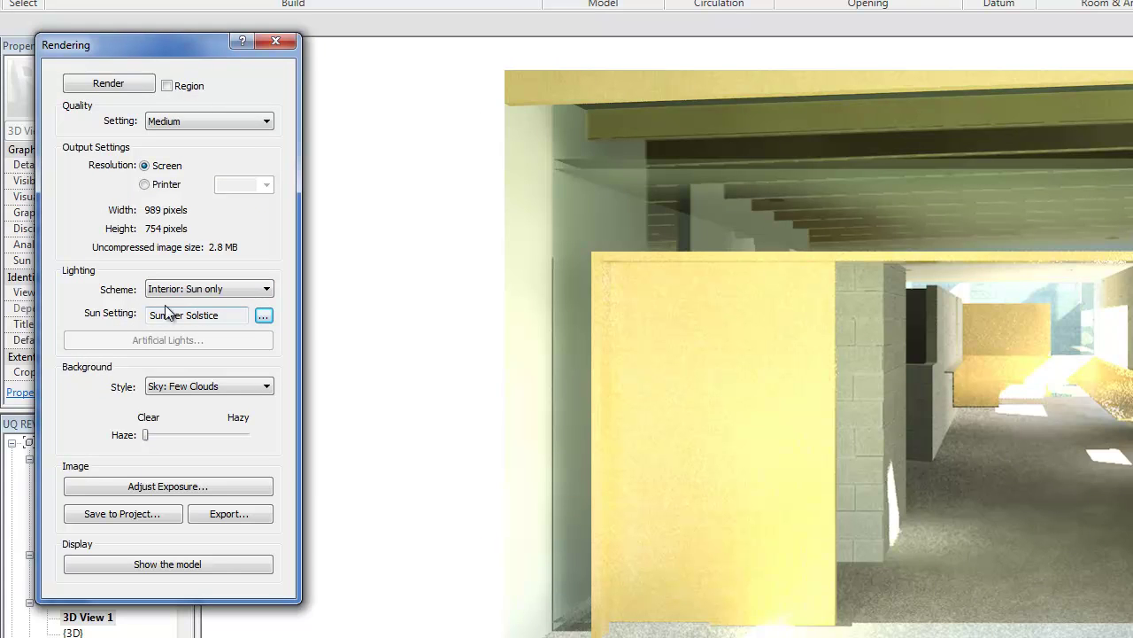
{"action": "left_click", "coordinate": [191, 292]}
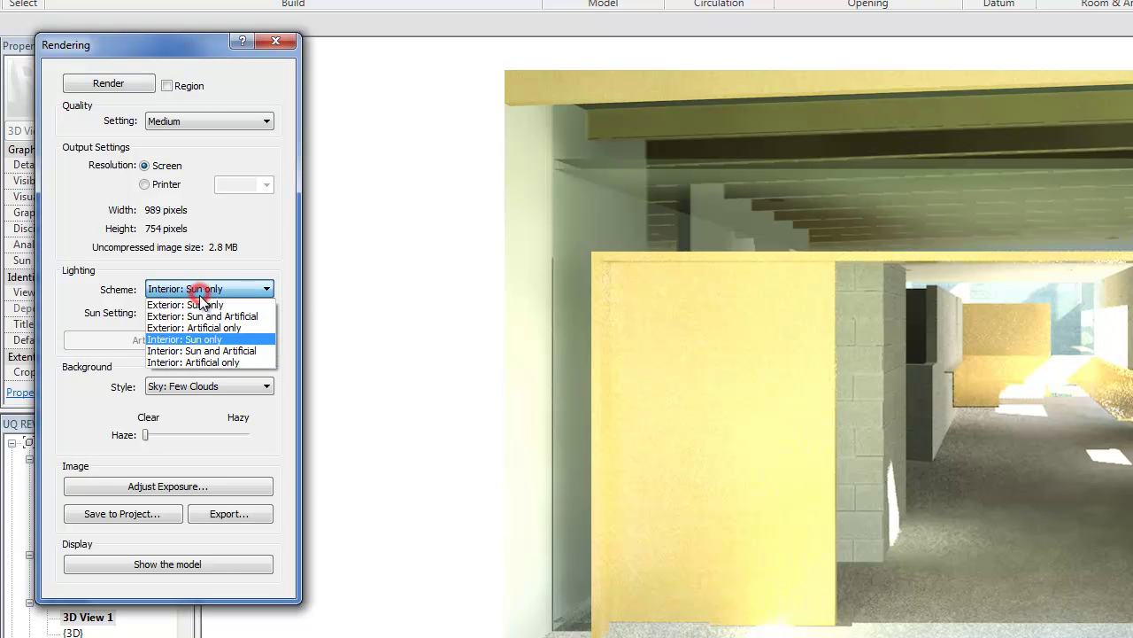
{"action": "left_click", "coordinate": [244, 364]}
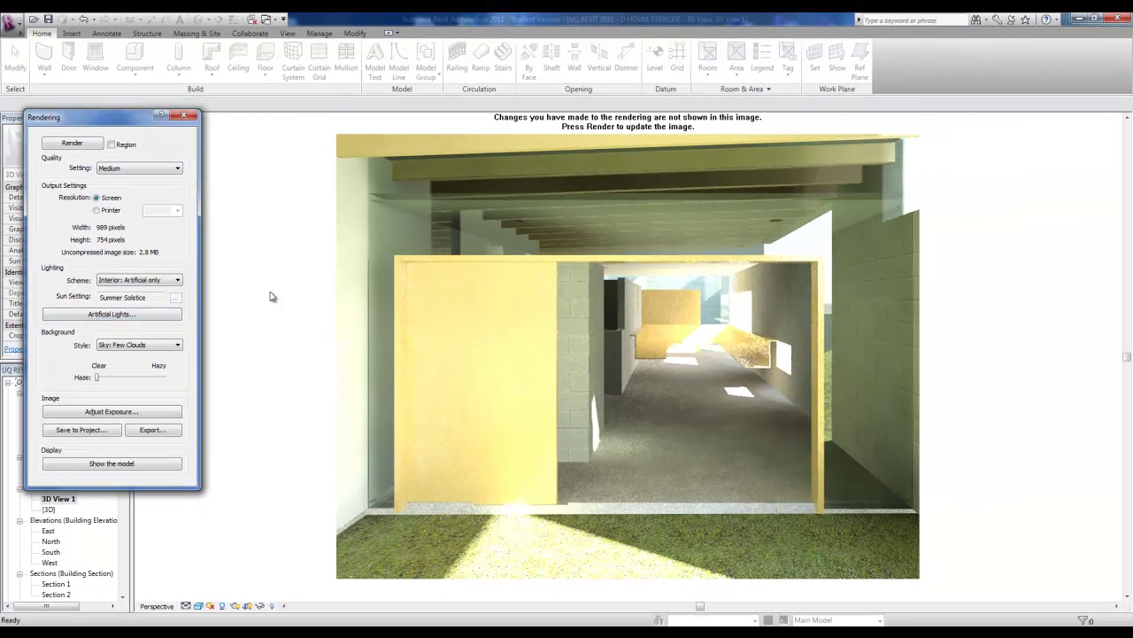
Review the artificial lights of 3D View 1, switching the first three downlights off and back on.
{"action": "left_click", "coordinate": [147, 317]}
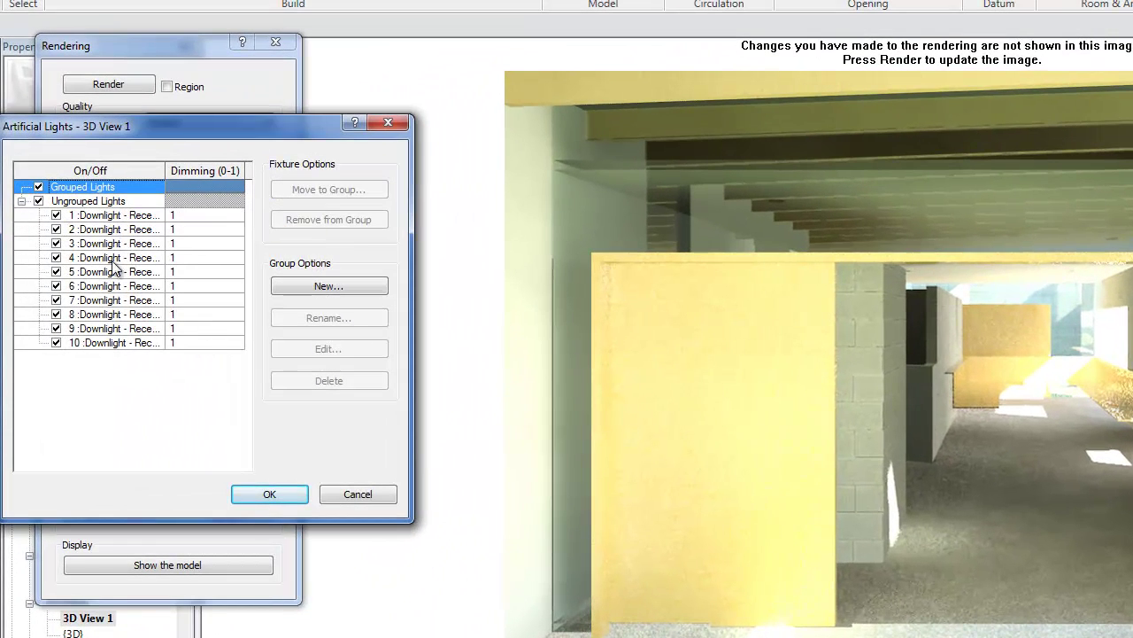
{"action": "left_click_drag", "start_coordinate": [165, 170], "coordinate": [188, 179]}
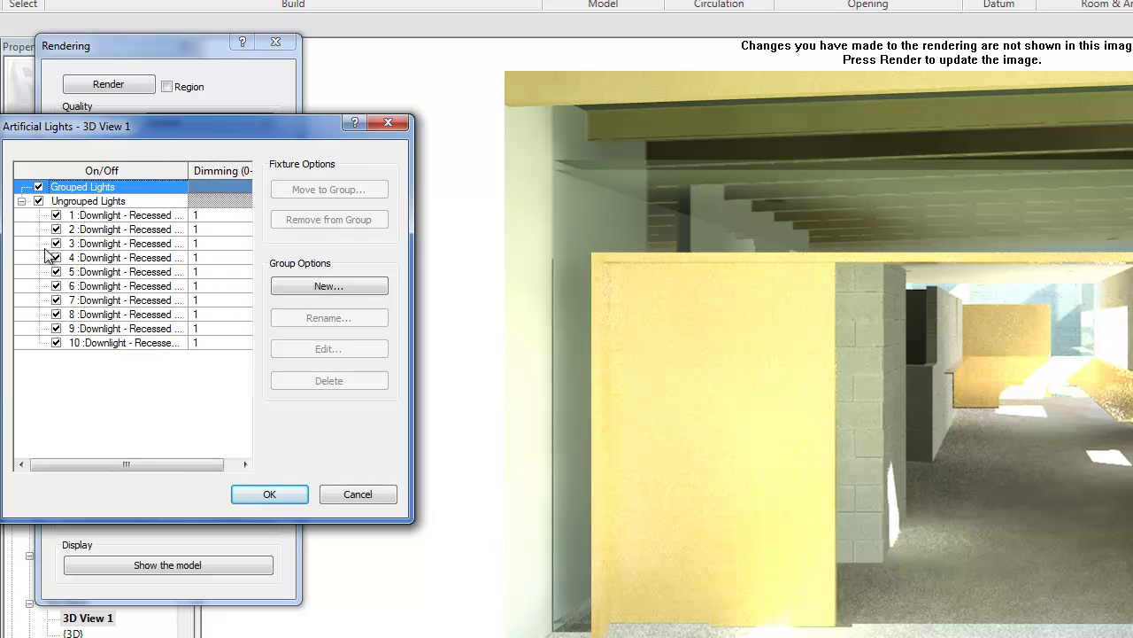
{"action": "left_click", "coordinate": [56, 215]}
{"action": "left_click", "coordinate": [56, 229]}
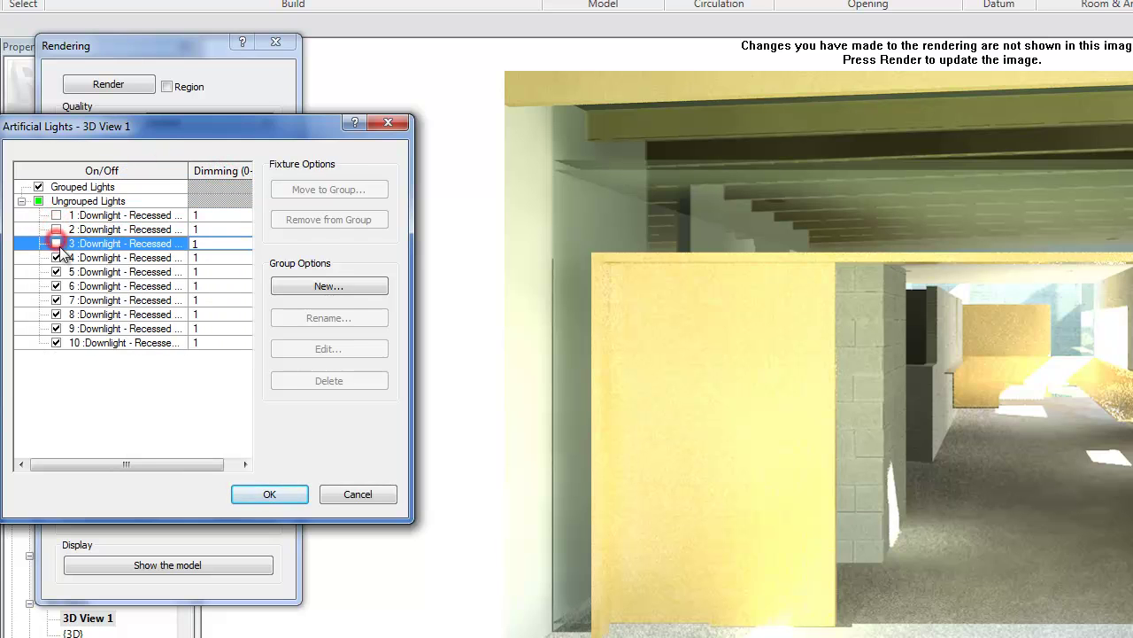
{"action": "left_click", "coordinate": [56, 215]}
{"action": "left_click", "coordinate": [56, 215]}
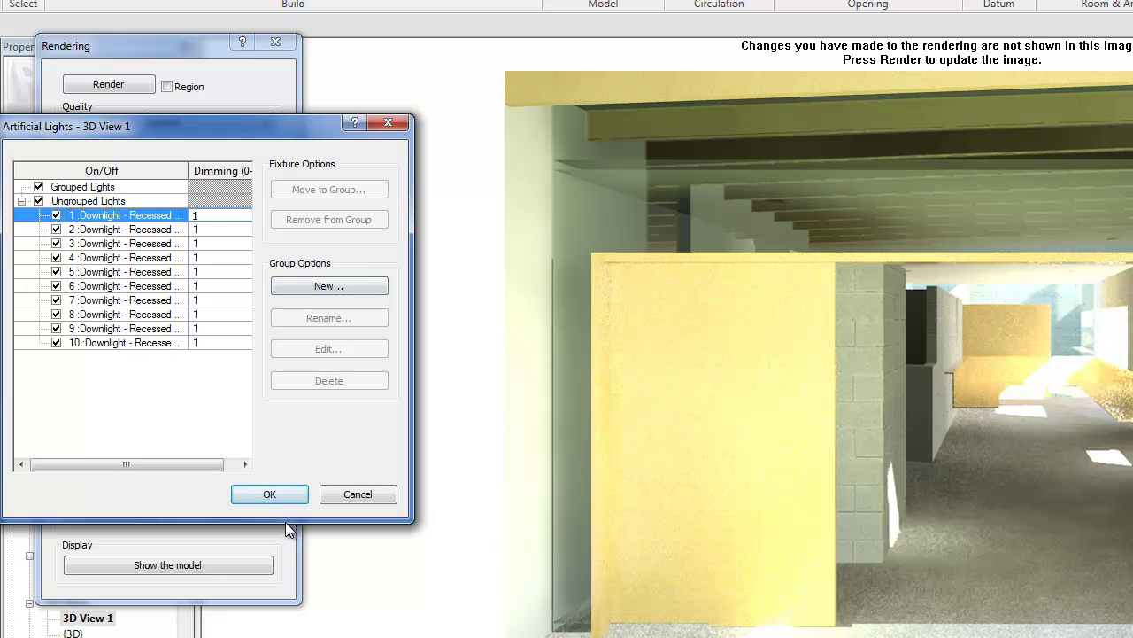
{"action": "left_click", "coordinate": [282, 490]}
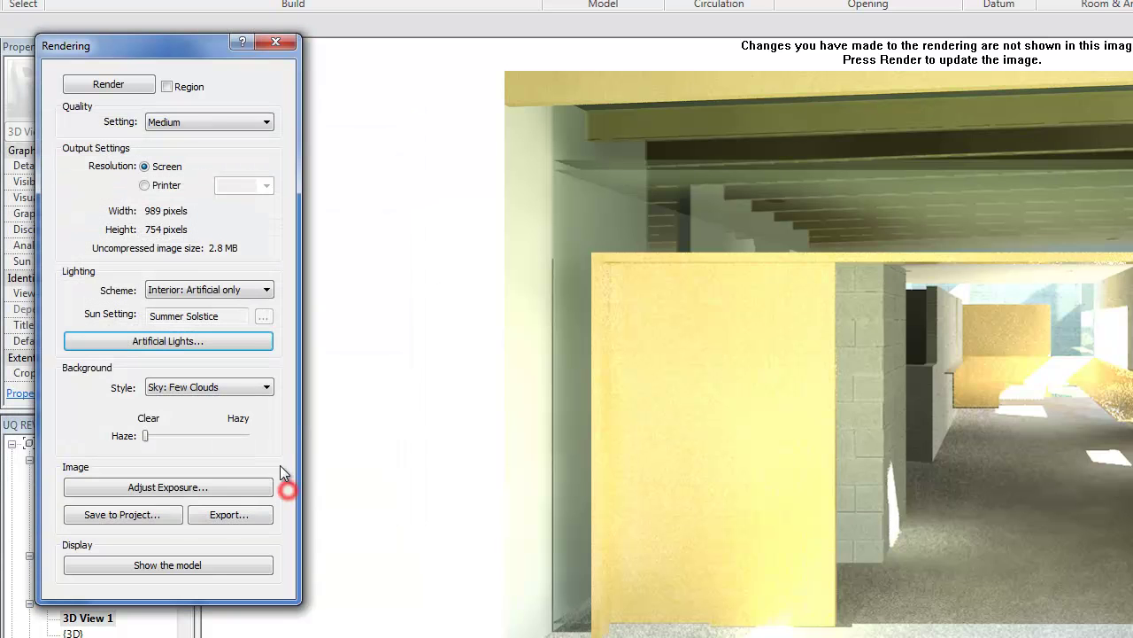
Render the view at Medium quality with the Interior: Artificial only scheme and save the image to the project.
{"action": "left_click", "coordinate": [113, 88]}
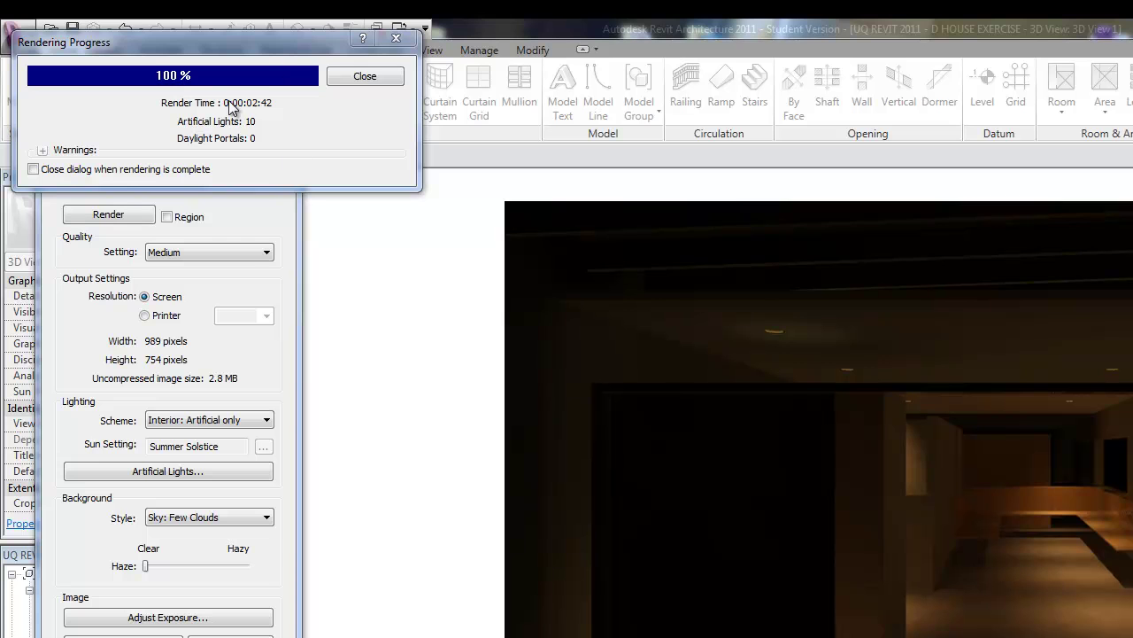
{"action": "left_click", "coordinate": [365, 76]}
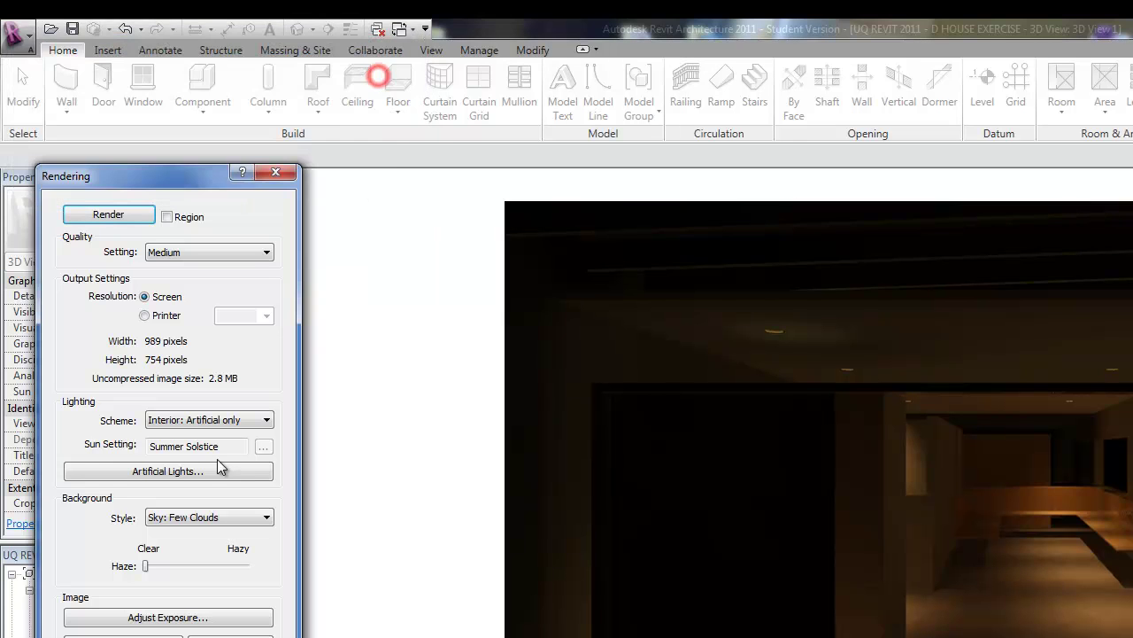
{"action": "left_click", "coordinate": [164, 634]}
{"action": "left_click", "coordinate": [864, 516]}
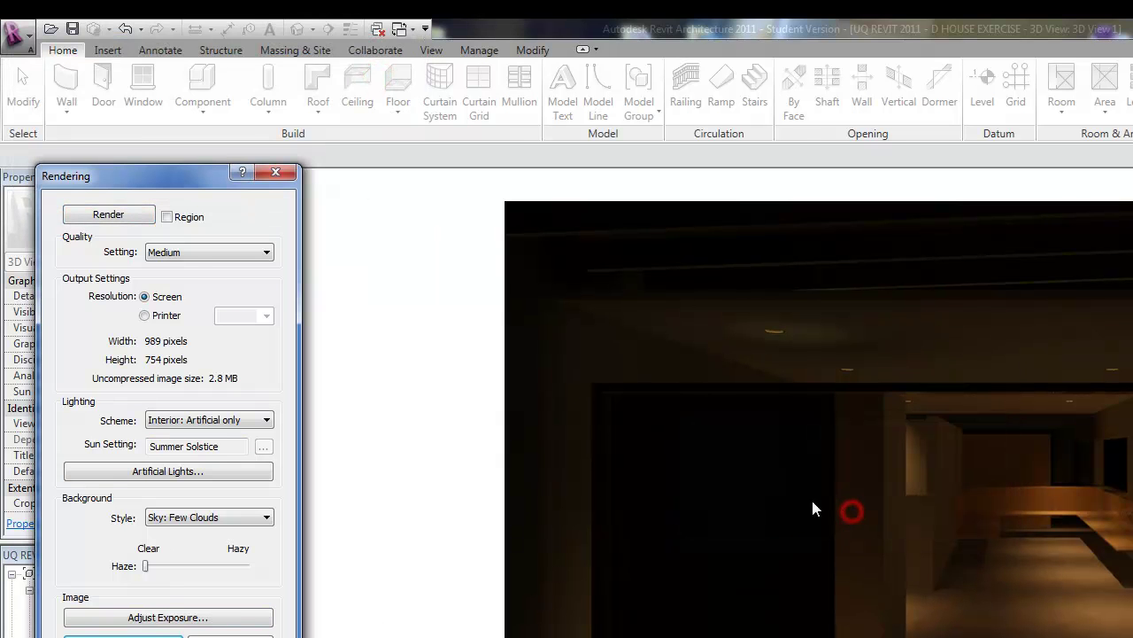
Render the artificially lit view again at Best quality and save the image to the project as 3D View 1_4.
{"action": "left_click", "coordinate": [189, 254]}
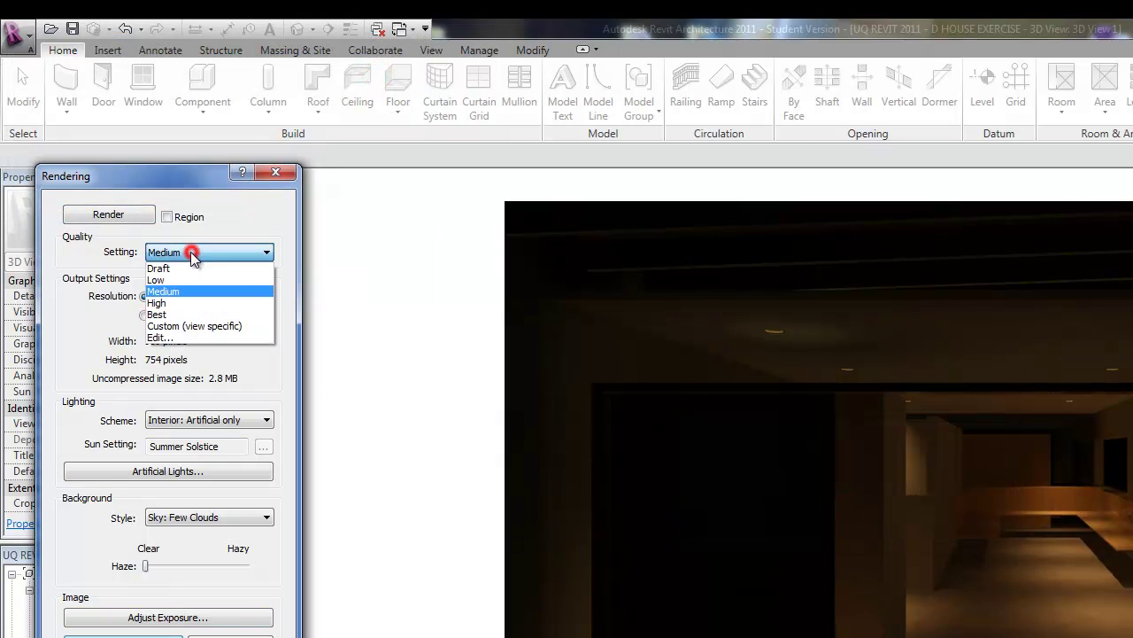
{"action": "left_click", "coordinate": [203, 316]}
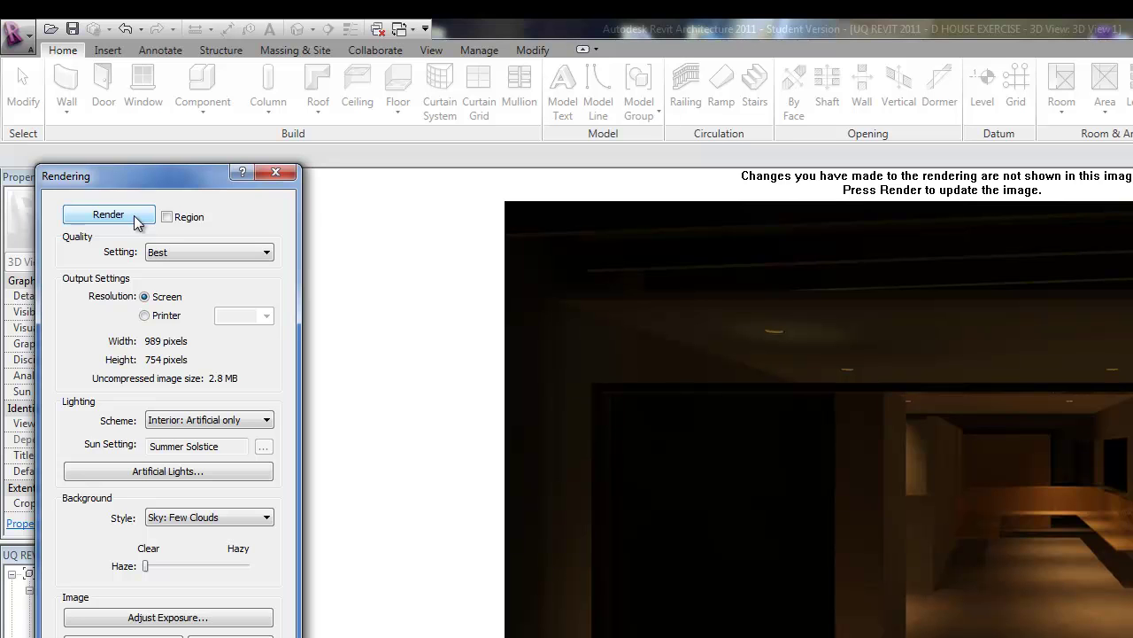
{"action": "left_click", "coordinate": [108, 214]}
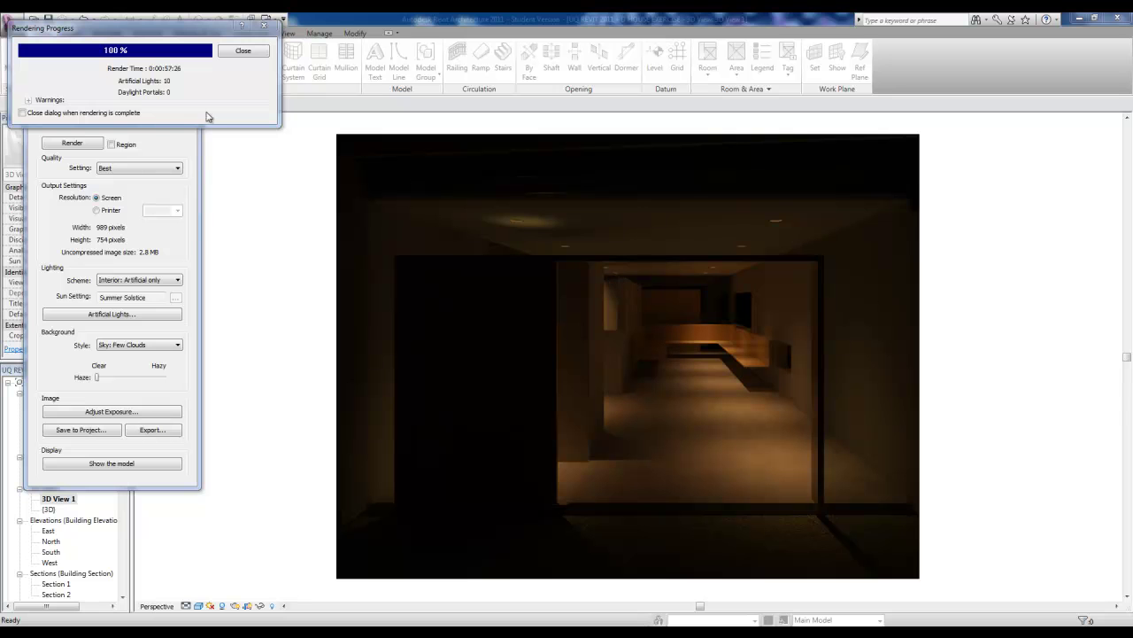
{"action": "left_click", "coordinate": [243, 52]}
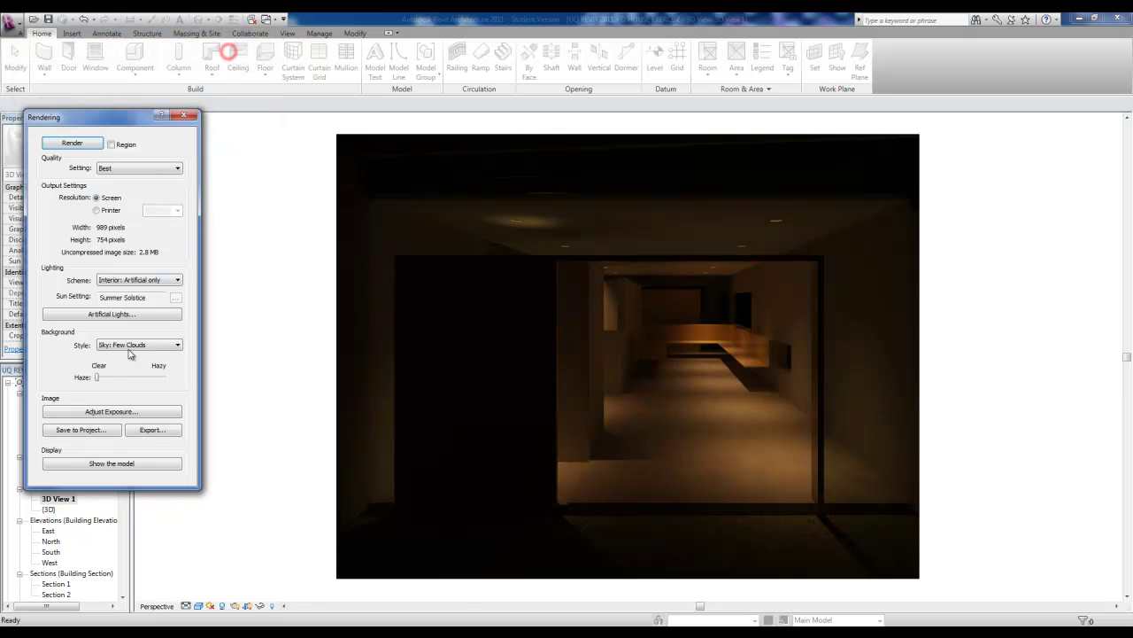
{"action": "left_click", "coordinate": [99, 429]}
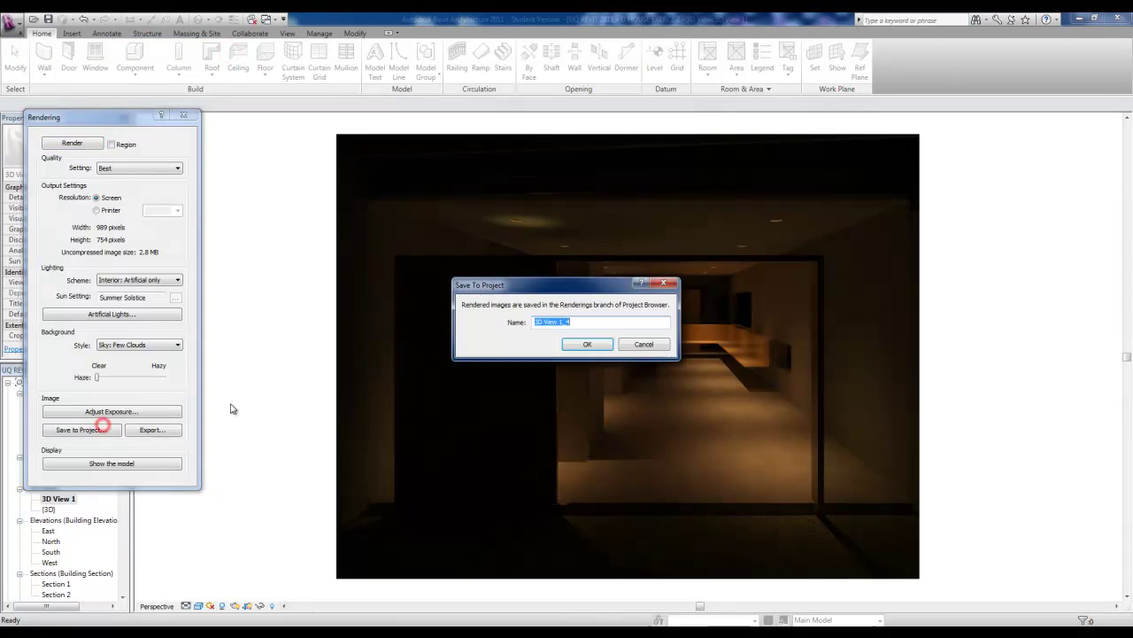
{"action": "left_click", "coordinate": [580, 344]}
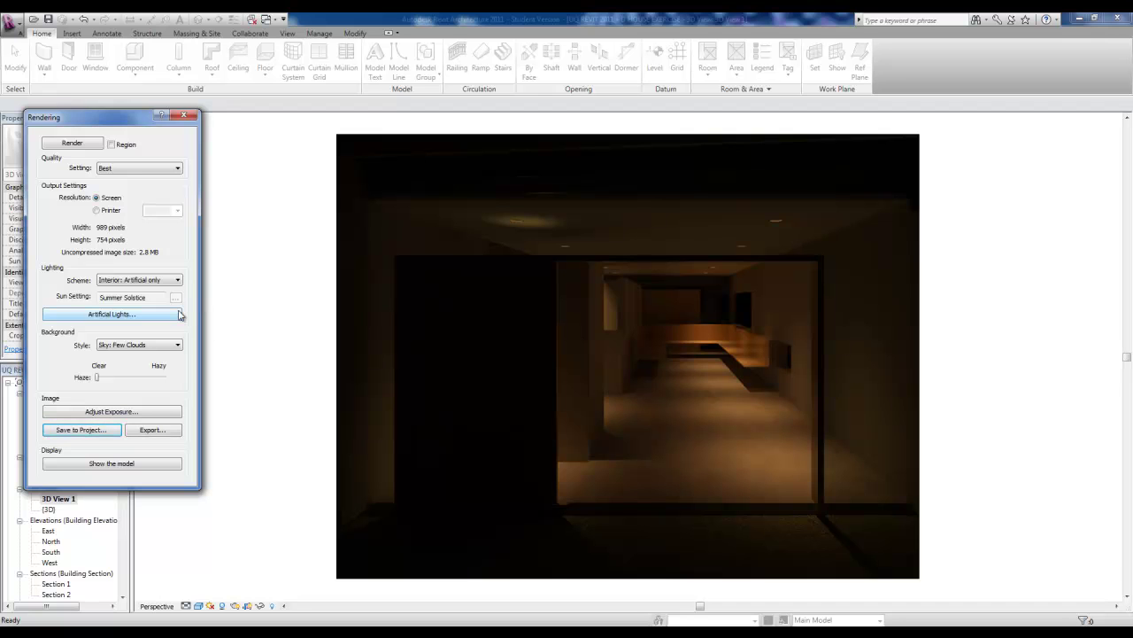
Show the model instead of the rendering and change the front-left ceiling downlight's type to 152mm Incandescent - 277V.
{"action": "left_click", "coordinate": [240, 322]}
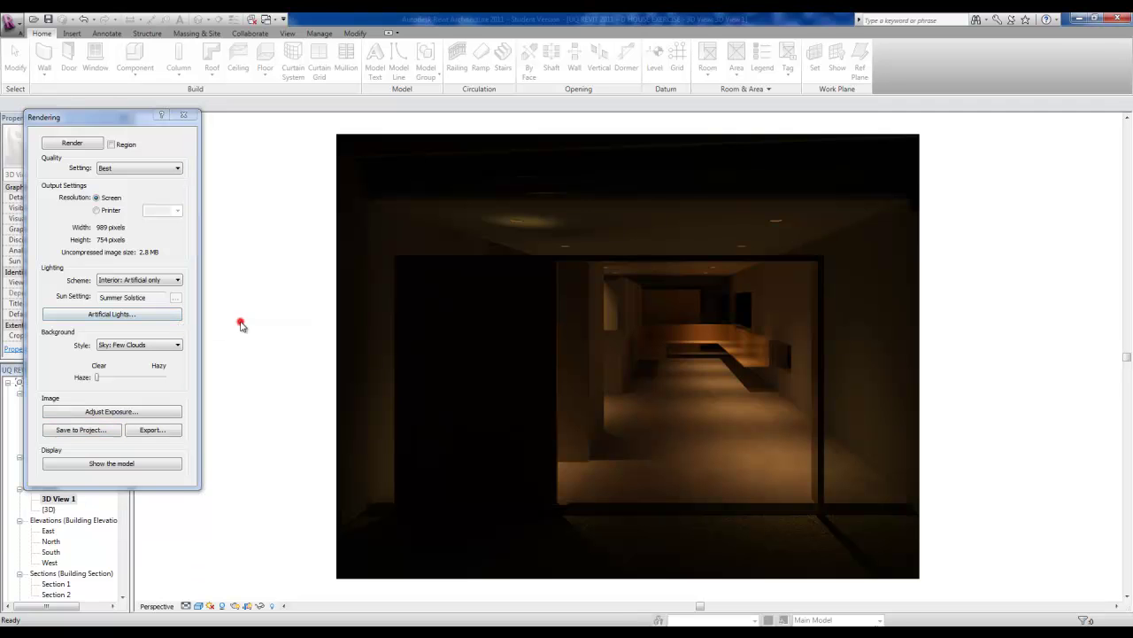
{"action": "left_click", "coordinate": [162, 465]}
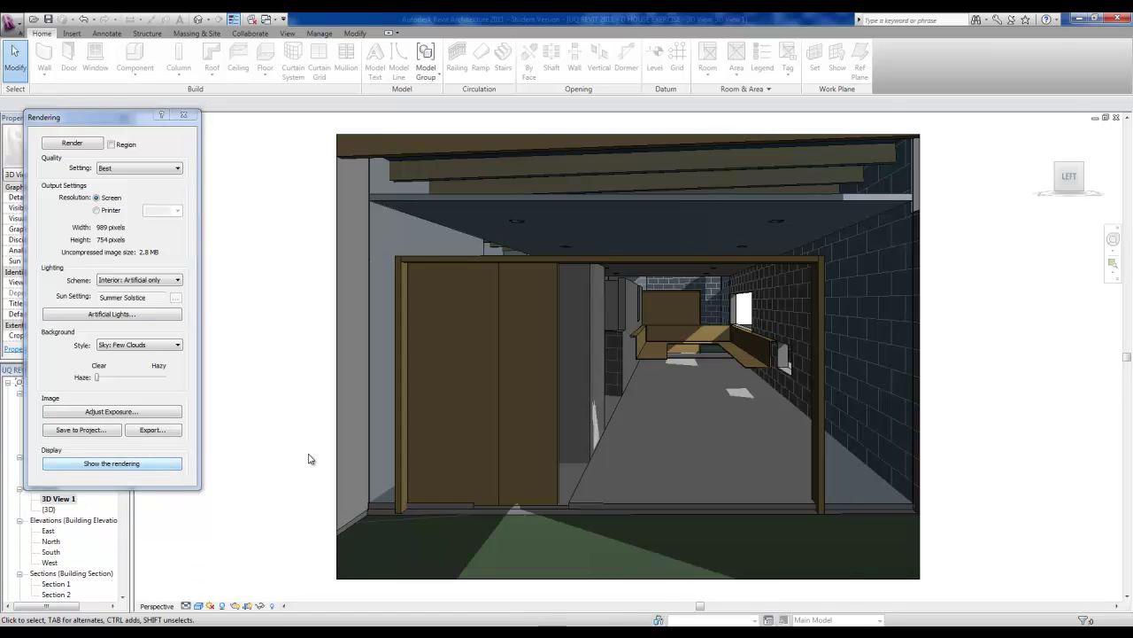
{"action": "left_click", "coordinate": [516, 220]}
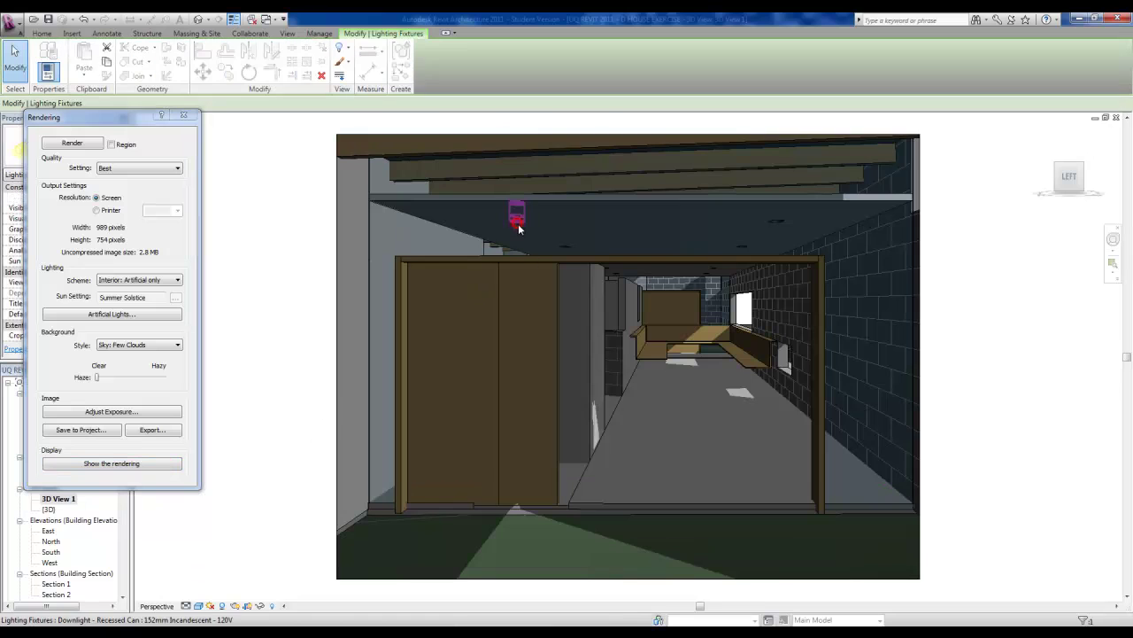
{"action": "left_click_drag", "start_coordinate": [65, 119], "coordinate": [193, 147]}
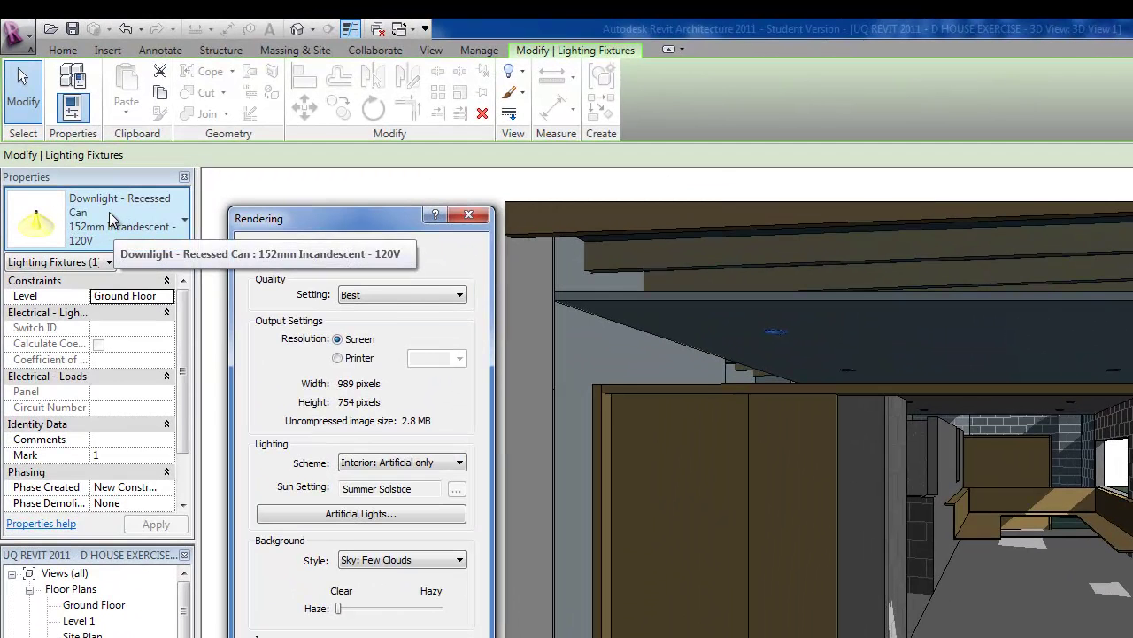
{"action": "left_click", "coordinate": [134, 223]}
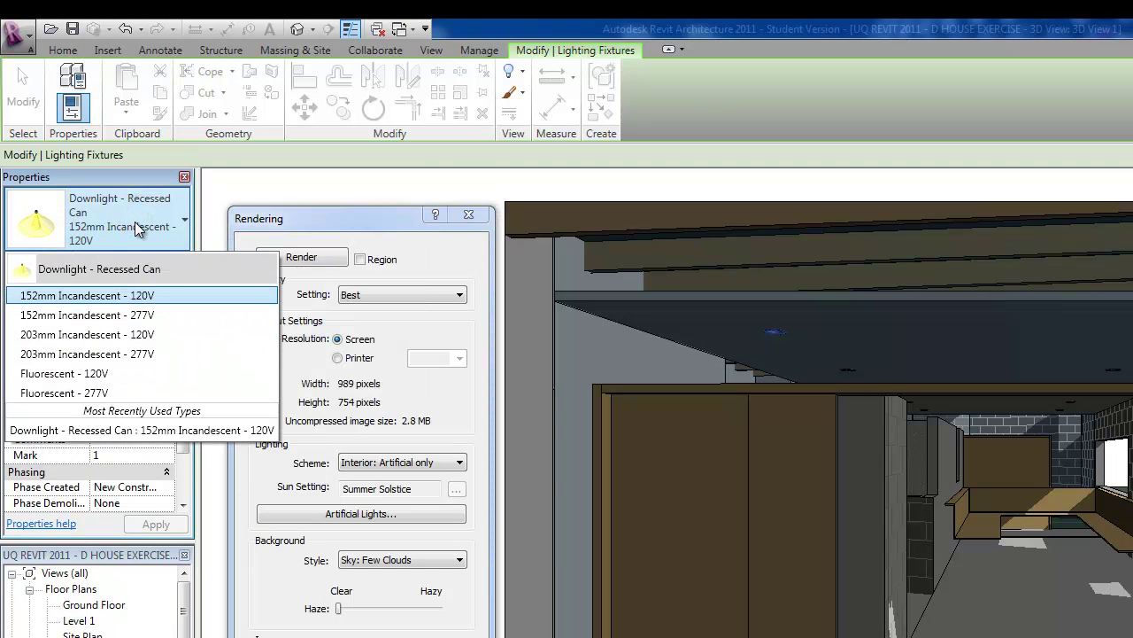
{"action": "mouse_move", "coordinate": [167, 295]}
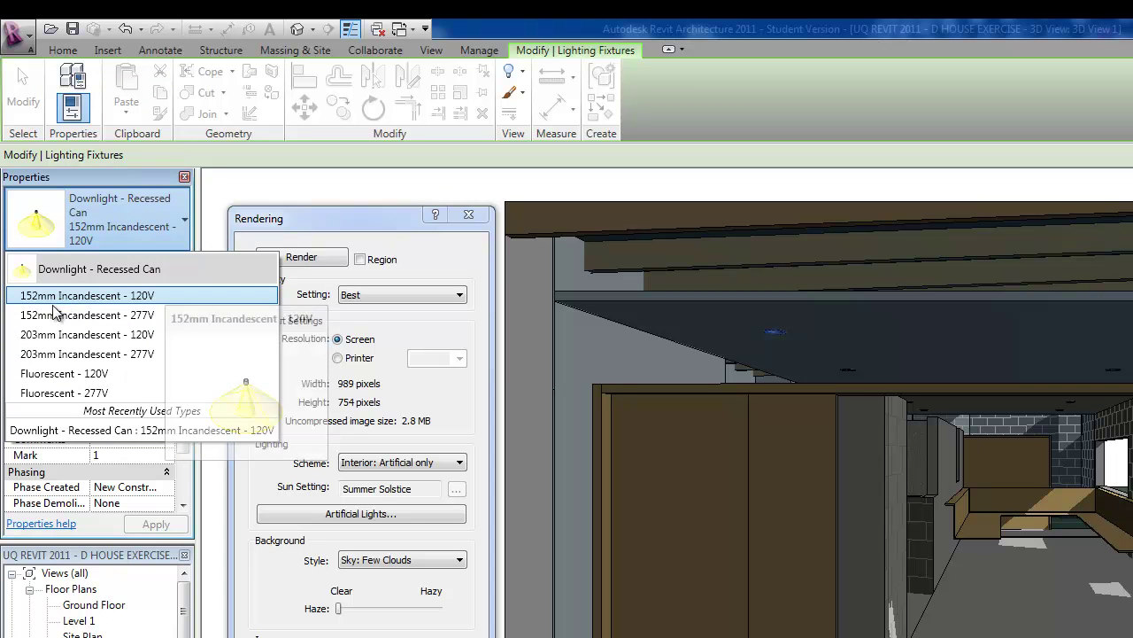
{"action": "mouse_move", "coordinate": [139, 330]}
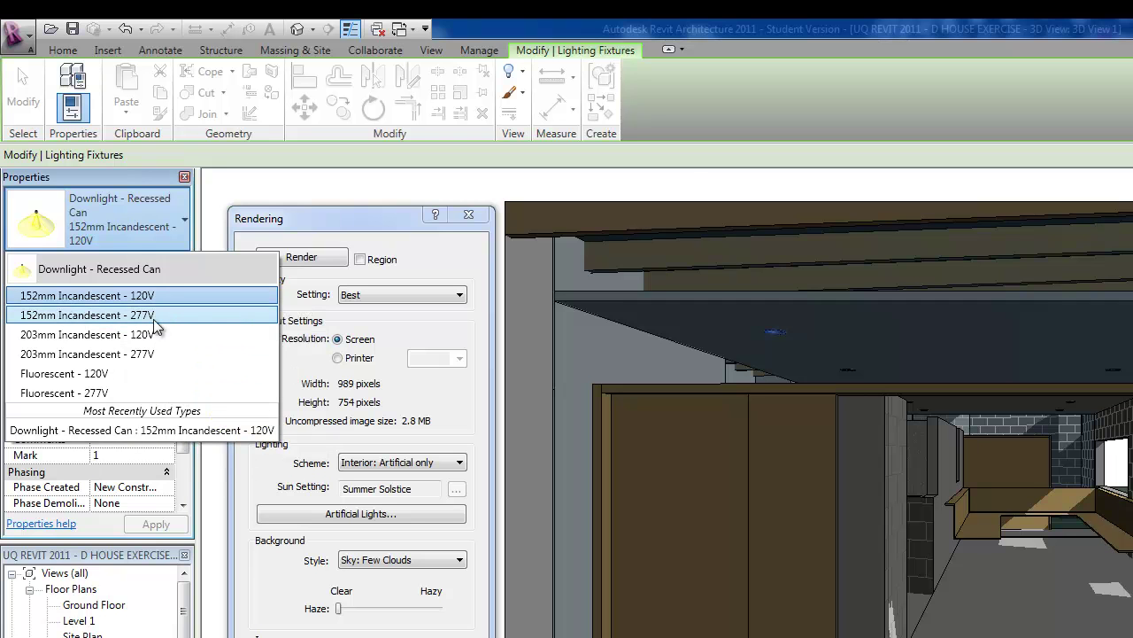
{"action": "left_click", "coordinate": [155, 317]}
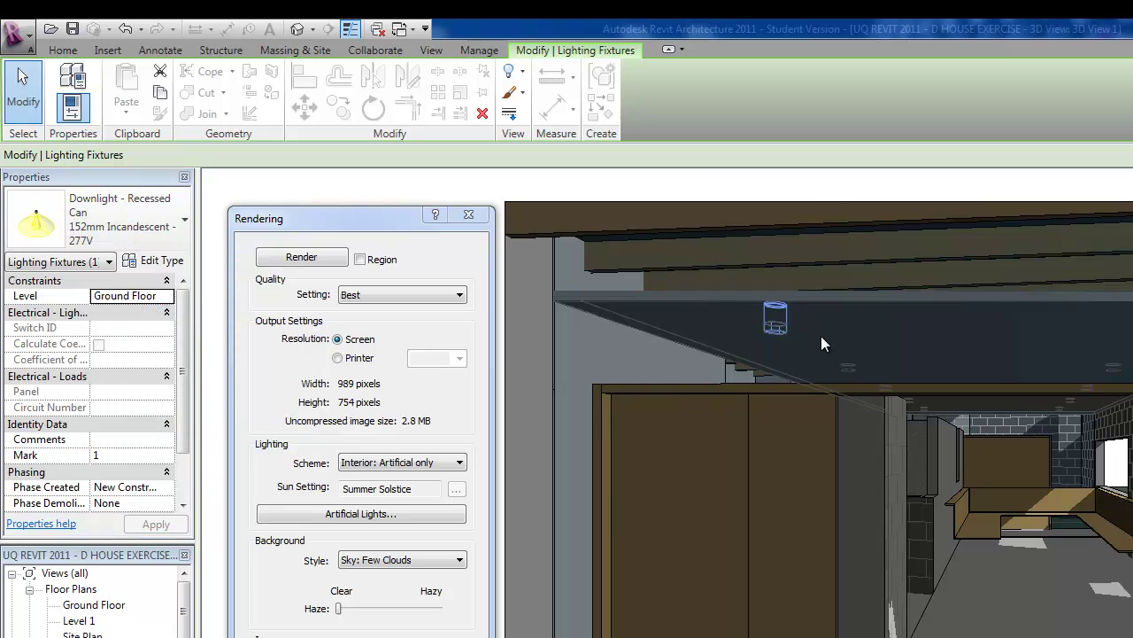
{"action": "key", "text": "Escape"}
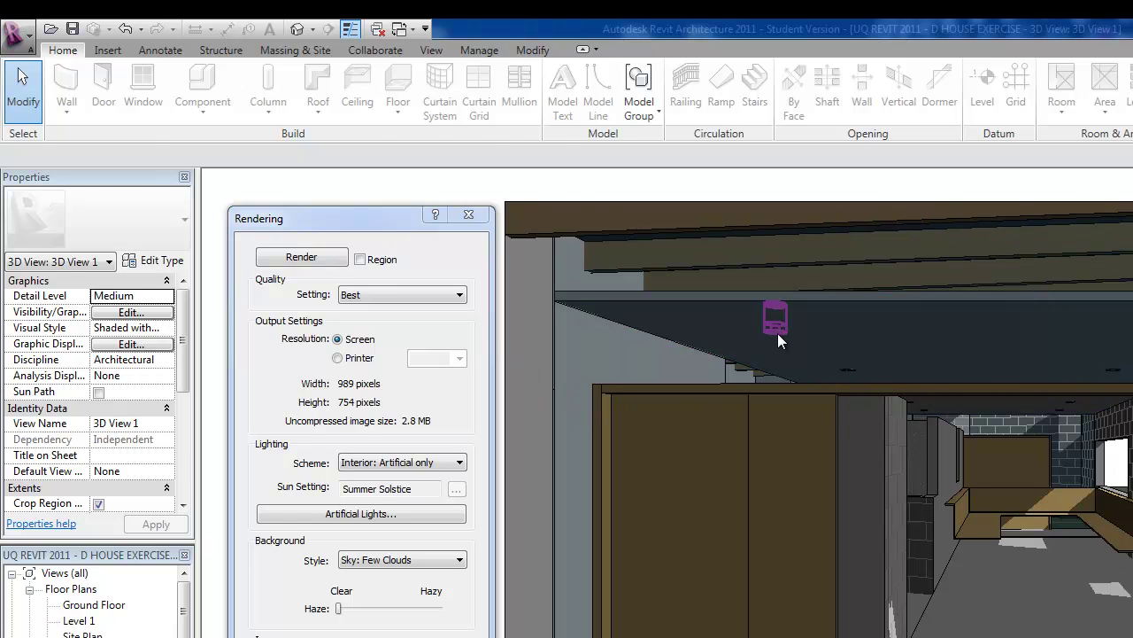
Duplicate the front-left downlight's type under the name 152mm Incandescent -500V.
{"action": "left_click", "coordinate": [776, 333]}
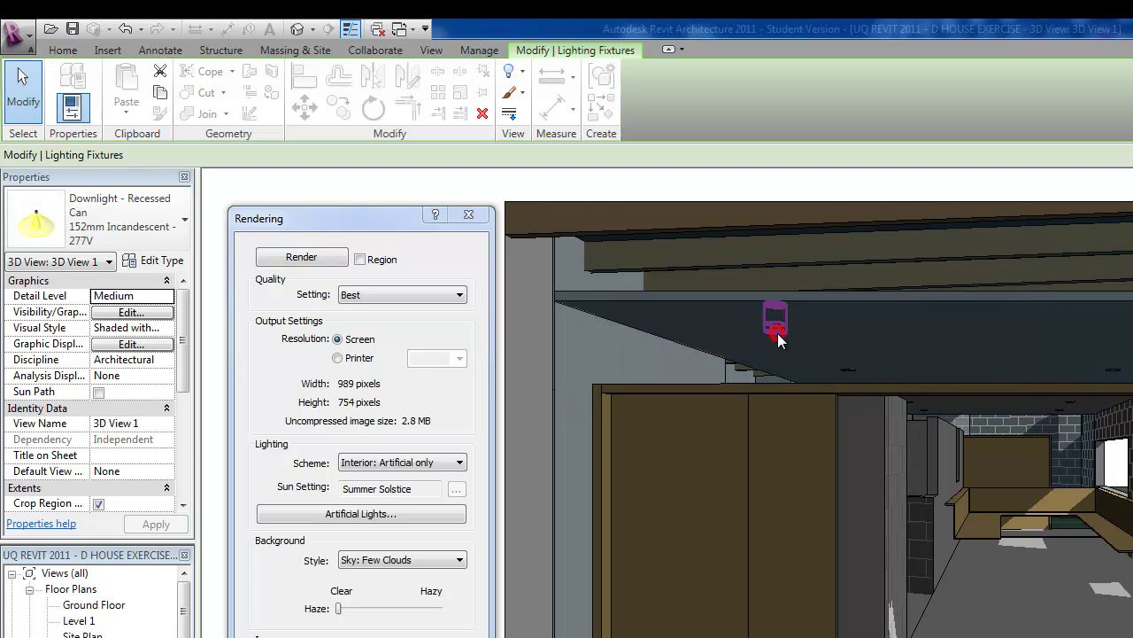
{"action": "left_click", "coordinate": [131, 262]}
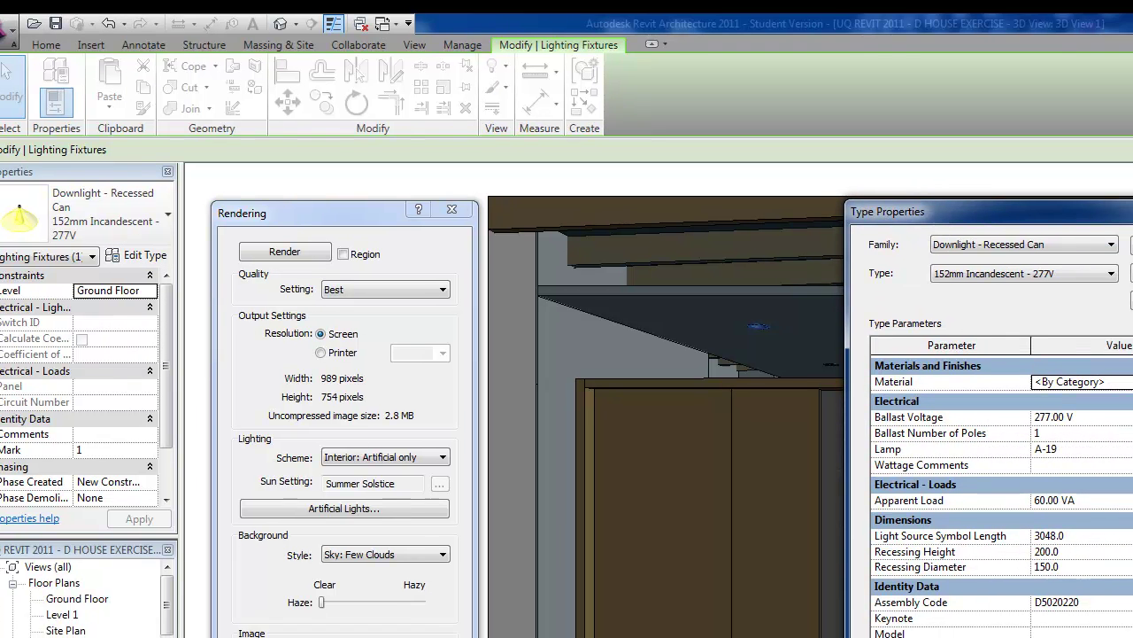
{"action": "left_click", "coordinate": [1132, 278]}
{"action": "left_click", "coordinate": [631, 312]}
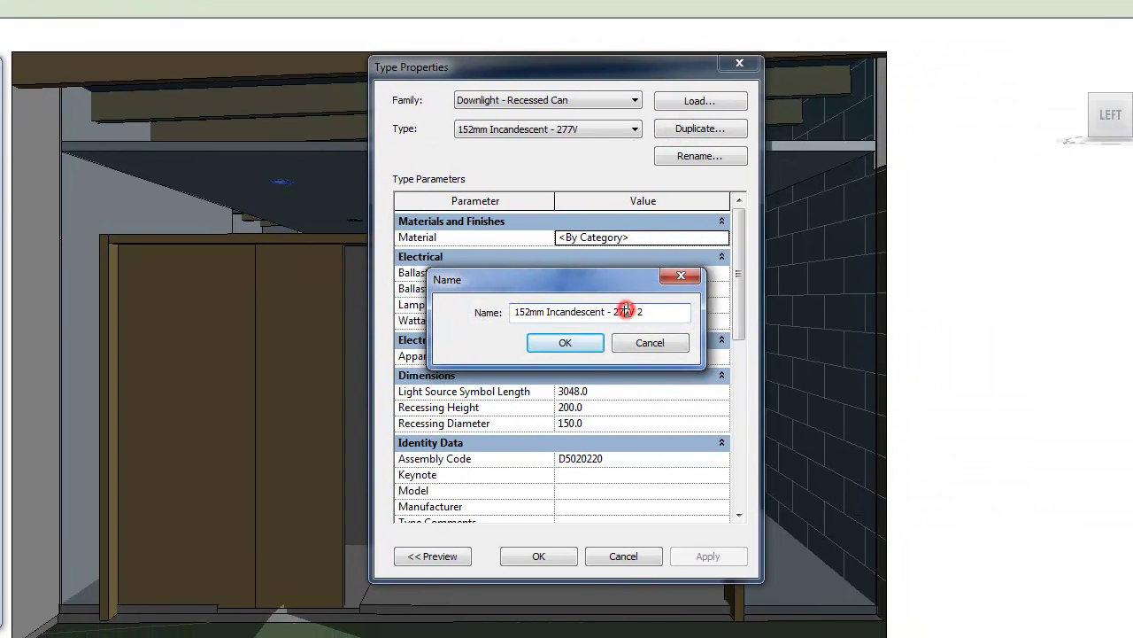
{"action": "left_click_drag", "start_coordinate": [632, 312], "coordinate": [614, 316]}
{"action": "type", "text": "500"}
{"action": "left_click", "coordinate": [644, 312]}
{"action": "key", "text": "BackSpace"}
{"action": "key", "text": "BackSpace"}
{"action": "left_click", "coordinate": [565, 342]}
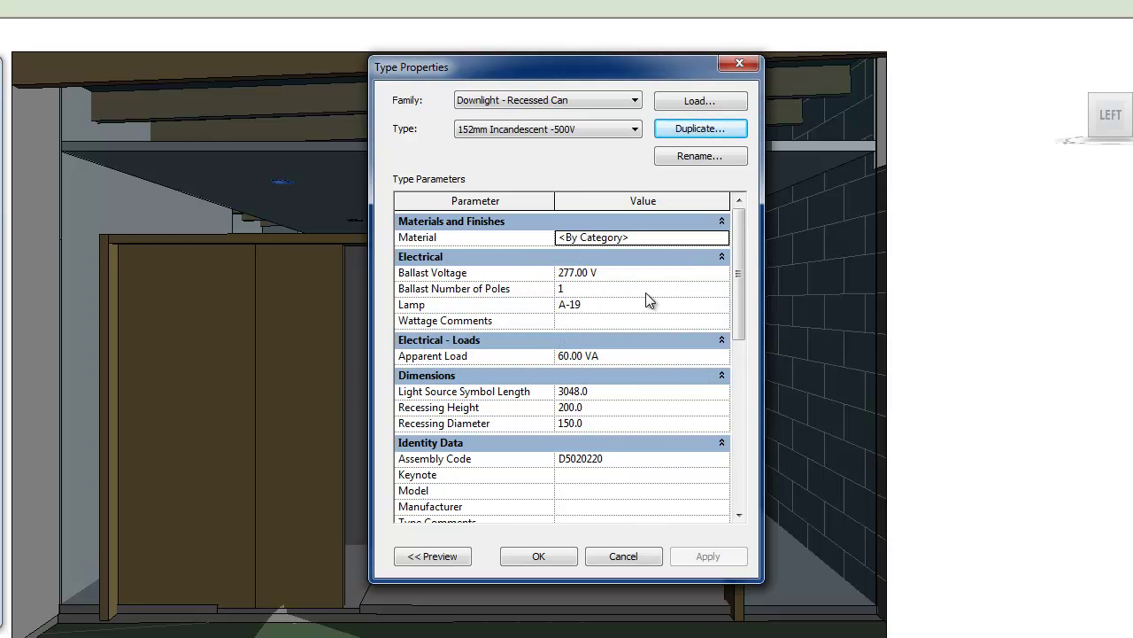
Set the wattage in the duplicated downlight type's initial intensity to 120 W.
{"action": "left_click", "coordinate": [740, 292]}
{"action": "mouse_move", "coordinate": [740, 294]}
{"action": "left_mouse_down"}
{"action": "mouse_move", "coordinate": [739, 471]}
{"action": "mouse_move", "coordinate": [741, 278]}
{"action": "left_mouse_up"}
{"action": "left_click", "coordinate": [577, 271]}
{"action": "left_click_drag", "start_coordinate": [562, 272], "coordinate": [568, 272]}
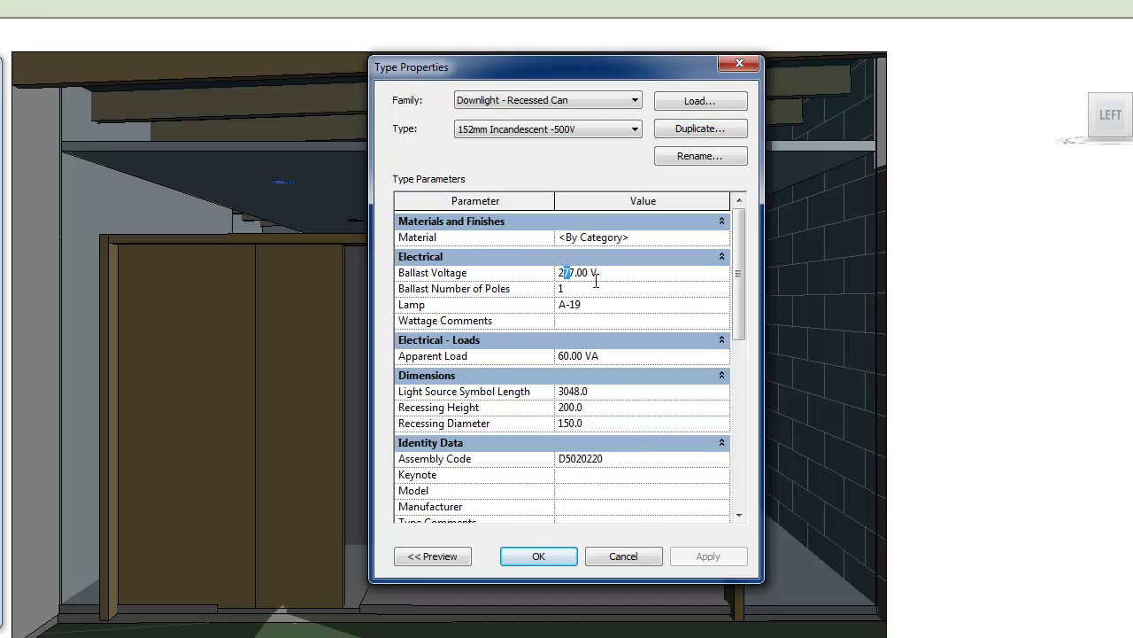
{"action": "left_click_drag", "start_coordinate": [742, 266], "coordinate": [753, 440]}
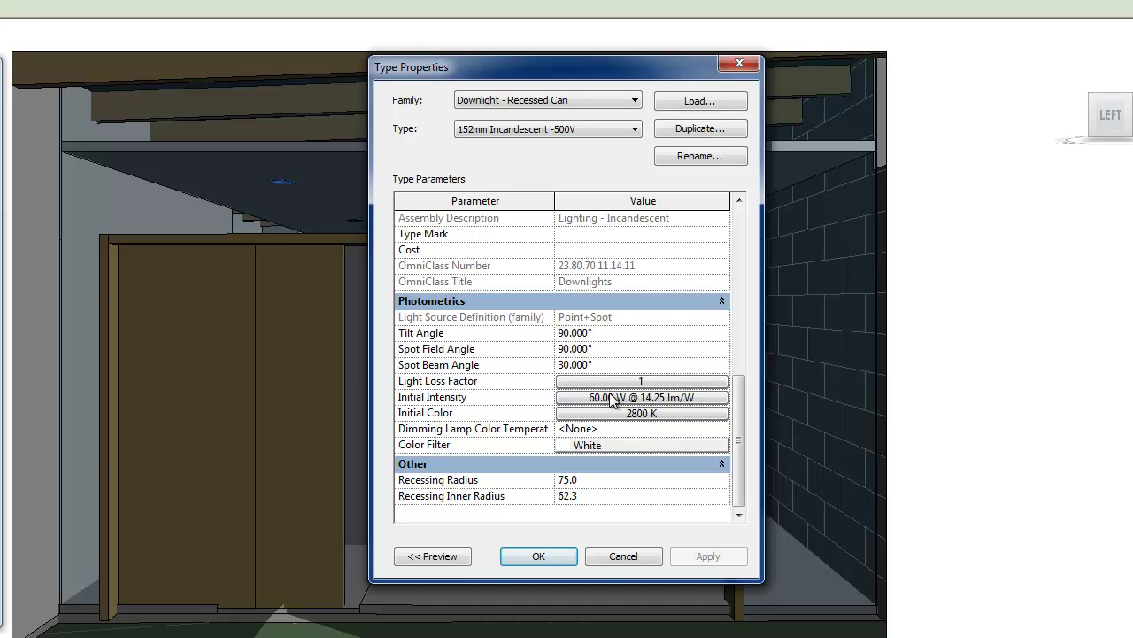
{"action": "left_click", "coordinate": [682, 400]}
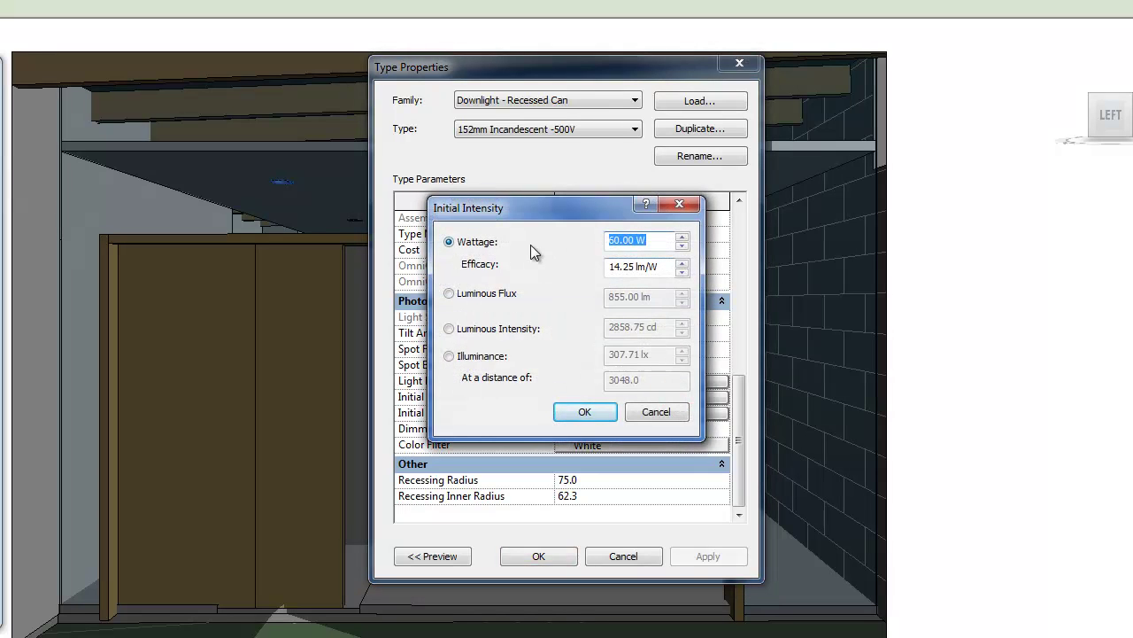
{"action": "left_click", "coordinate": [610, 241]}
{"action": "key", "text": "BackSpace"}
{"action": "type", "text": "12"}
{"action": "left_click", "coordinate": [674, 269]}
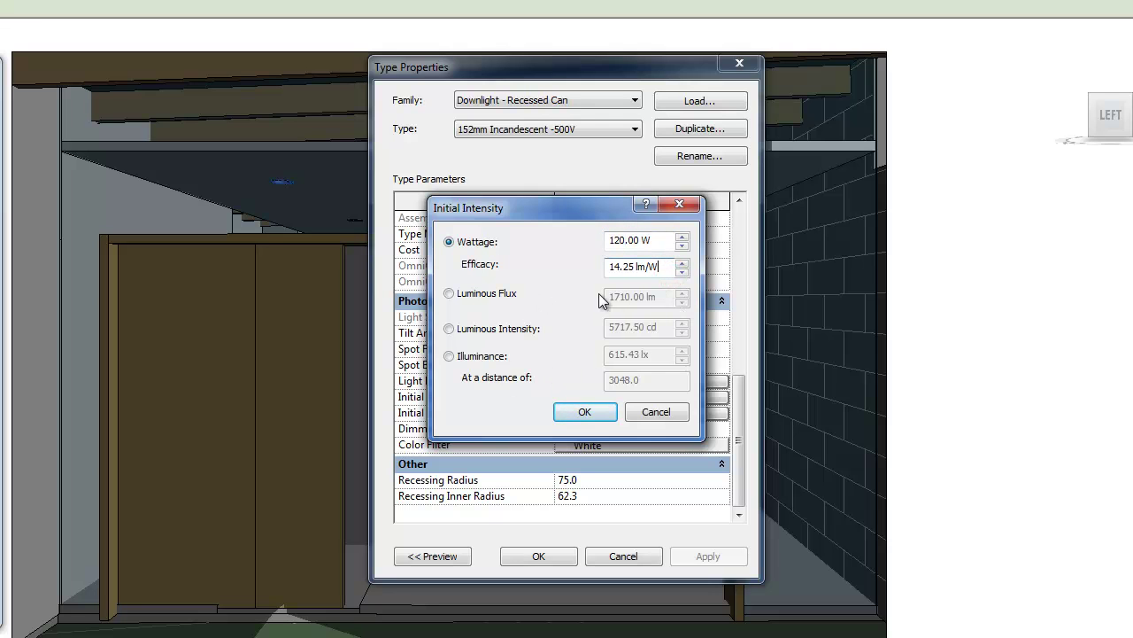
Try the luminous flux, luminous intensity and illuminance options, return to Wattage, and accept the initial intensity.
{"action": "left_click", "coordinate": [448, 294]}
{"action": "left_click", "coordinate": [449, 329]}
{"action": "left_click", "coordinate": [449, 356]}
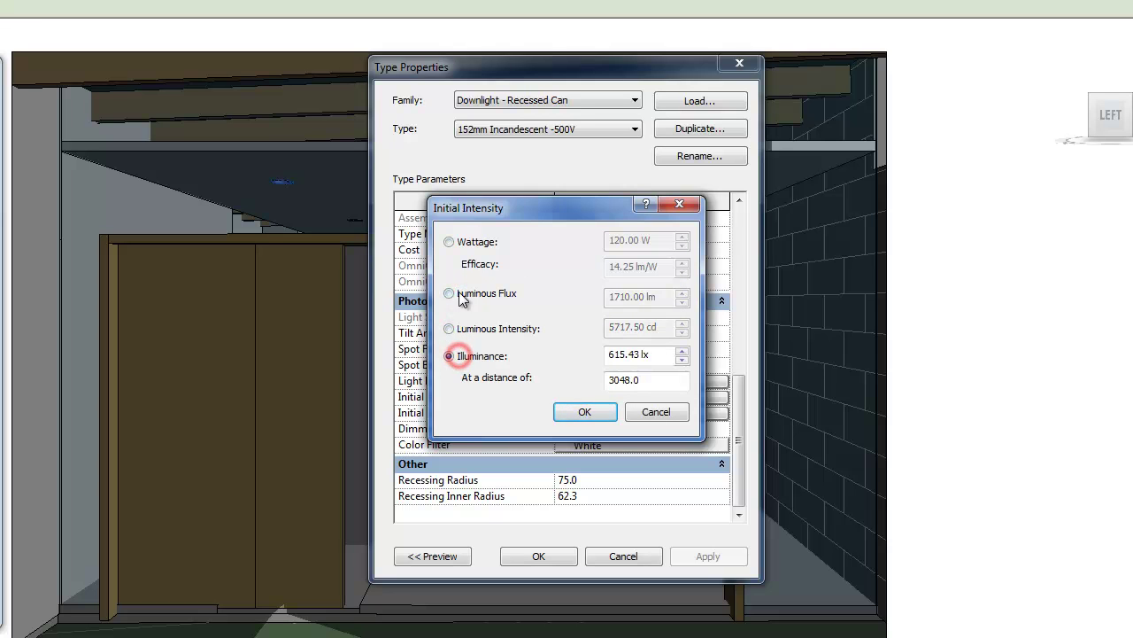
{"action": "left_click", "coordinate": [449, 242]}
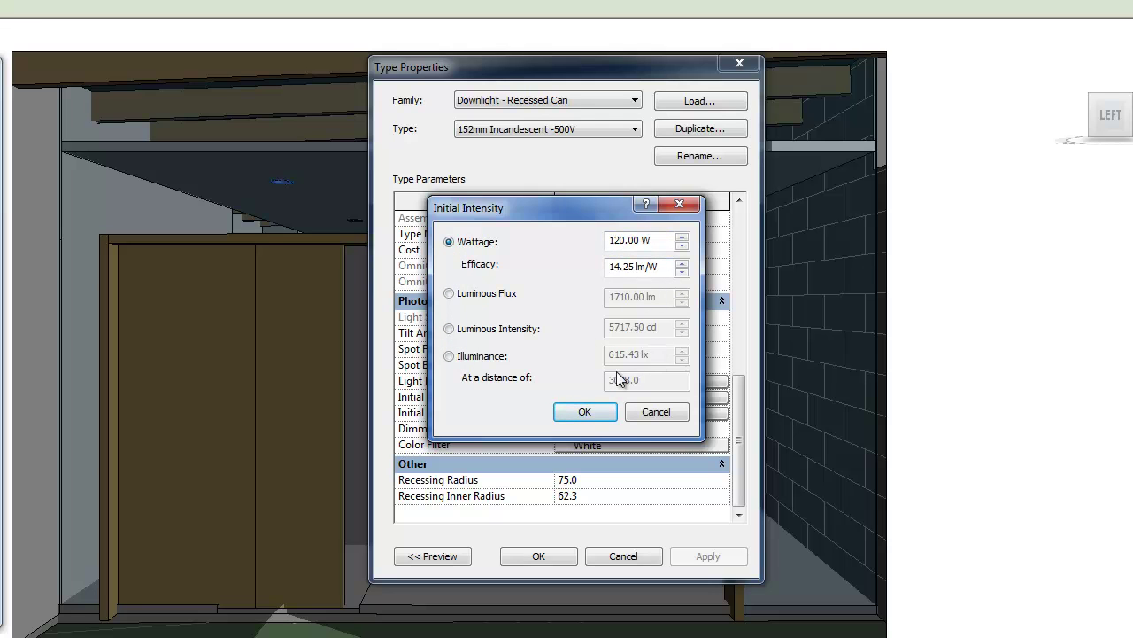
{"action": "left_click", "coordinate": [586, 414]}
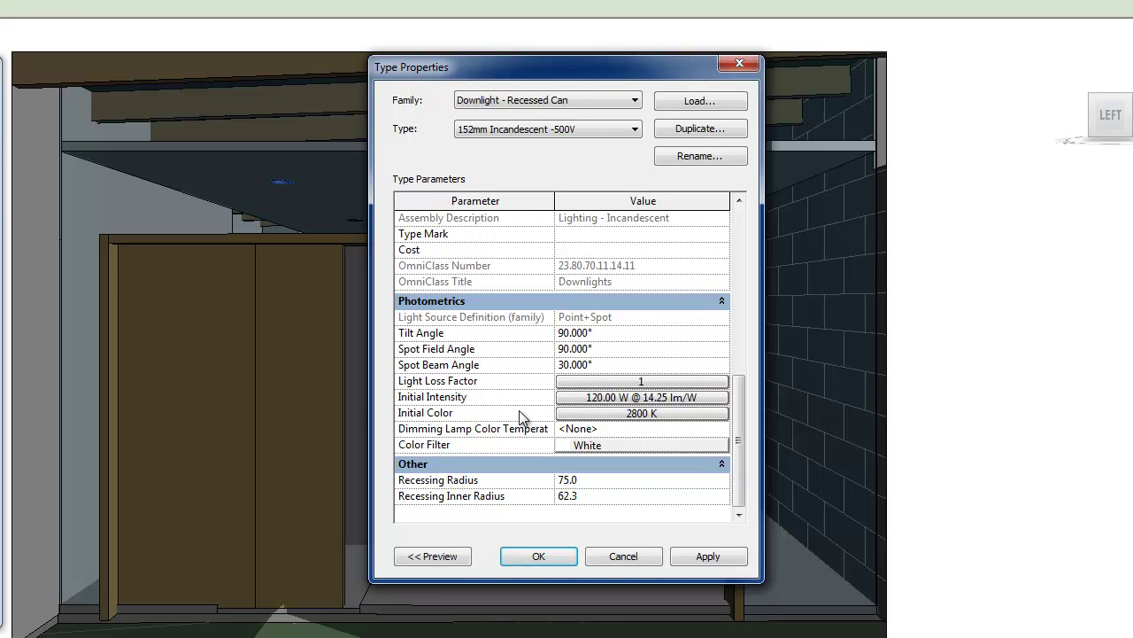
Review the color presets for the downlight's initial color, keep Incandescent, and discard all type property changes.
{"action": "left_click", "coordinate": [591, 414]}
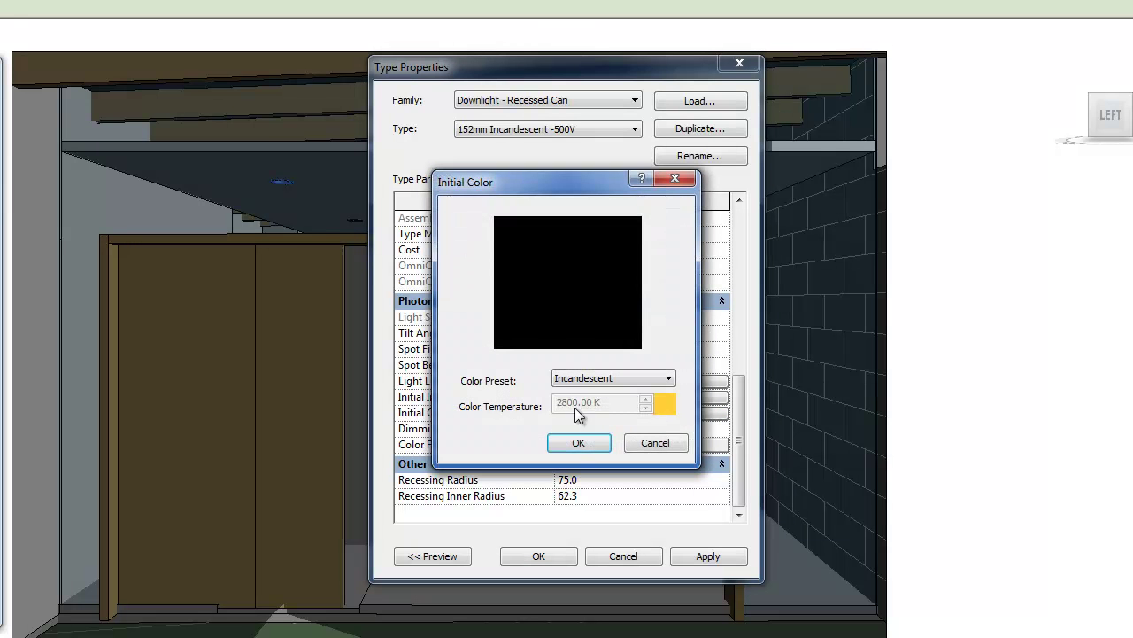
{"action": "left_click", "coordinate": [659, 380]}
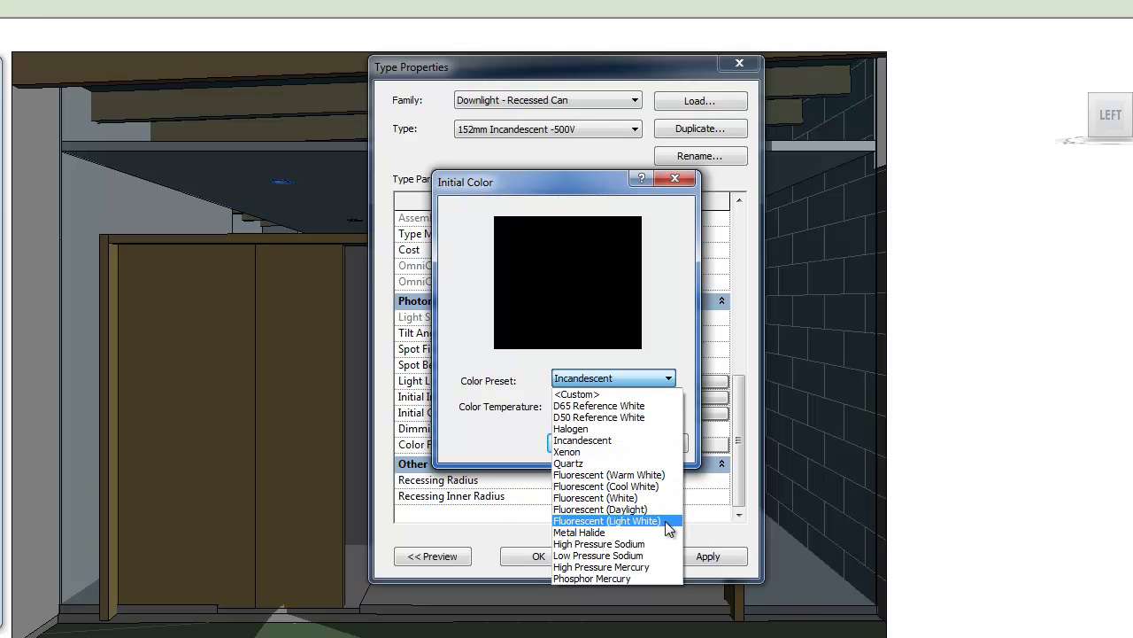
{"action": "left_click", "coordinate": [502, 432]}
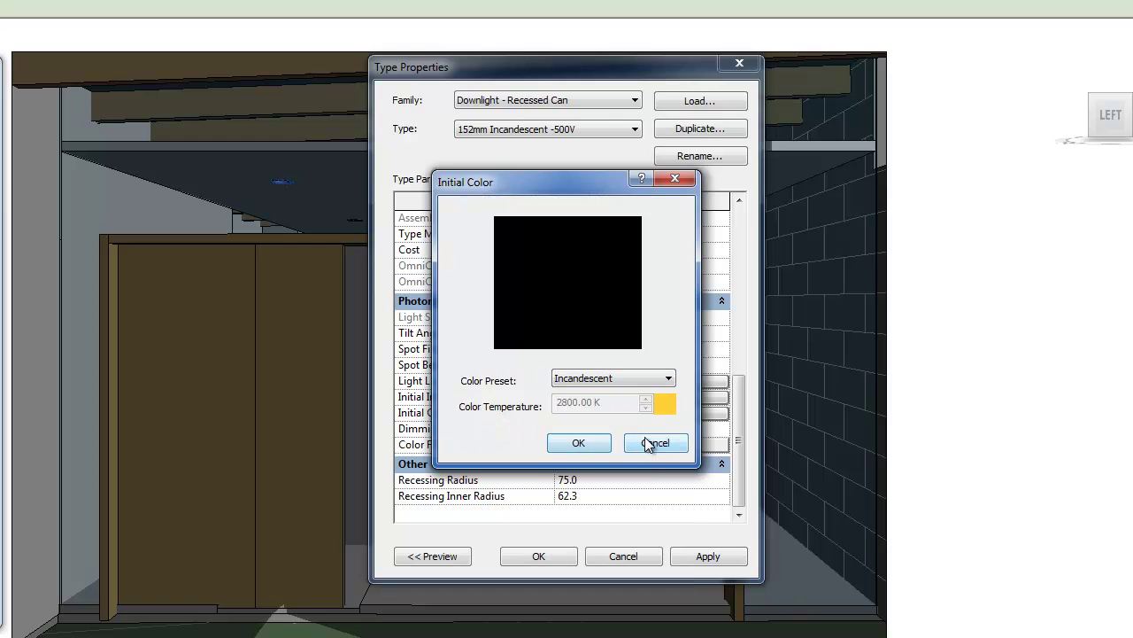
{"action": "left_click", "coordinate": [653, 443]}
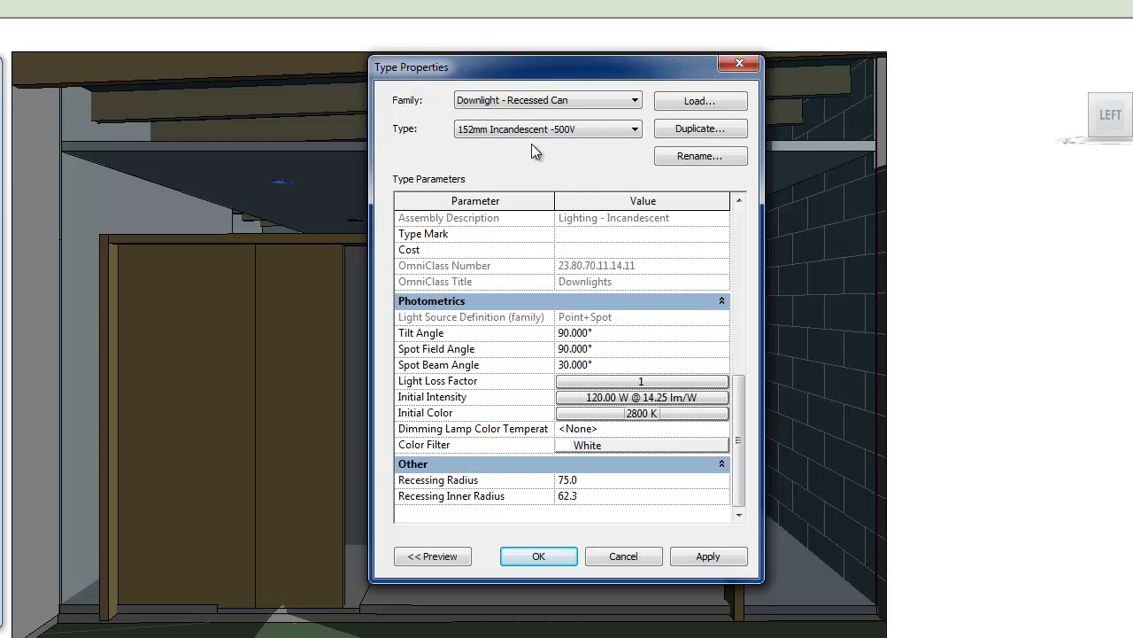
{"action": "left_click", "coordinate": [624, 556]}
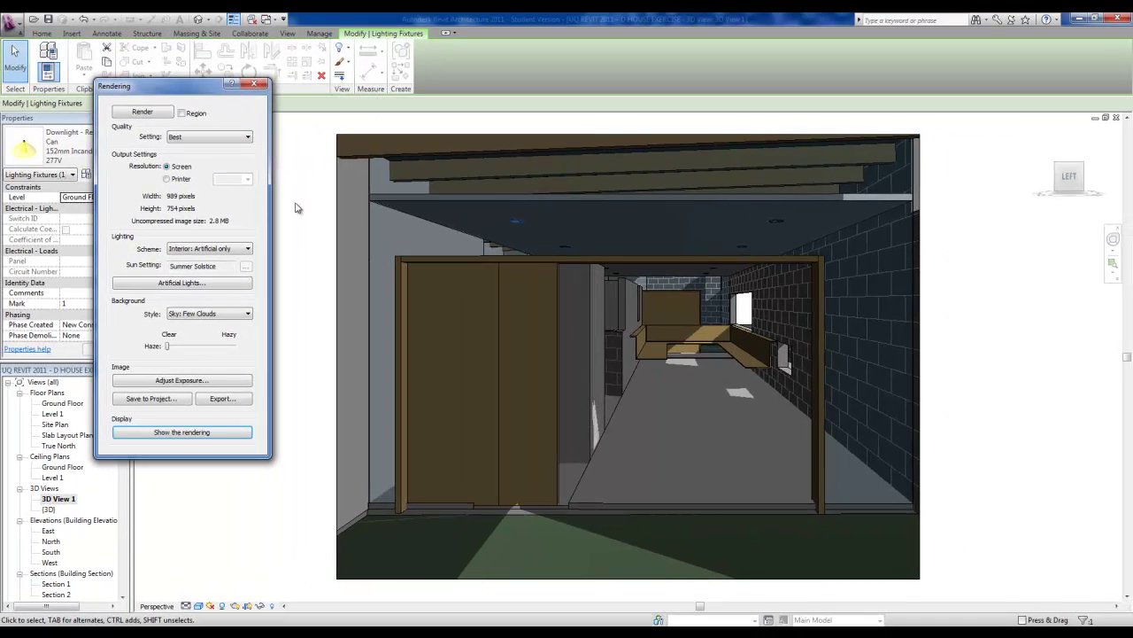
From the front-left downlight's type properties, open the Lighting Fixtures folder of the International Metric Library to load a family.
{"action": "left_click", "coordinate": [312, 226]}
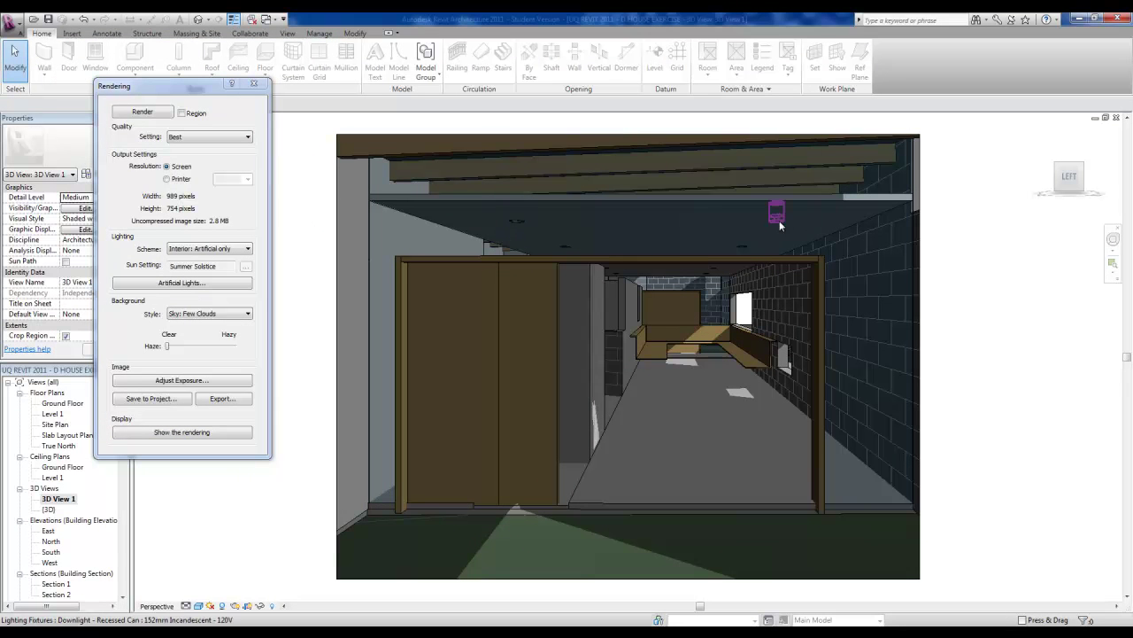
{"action": "left_click", "coordinate": [520, 222]}
{"action": "left_click_drag", "start_coordinate": [159, 89], "coordinate": [217, 117]}
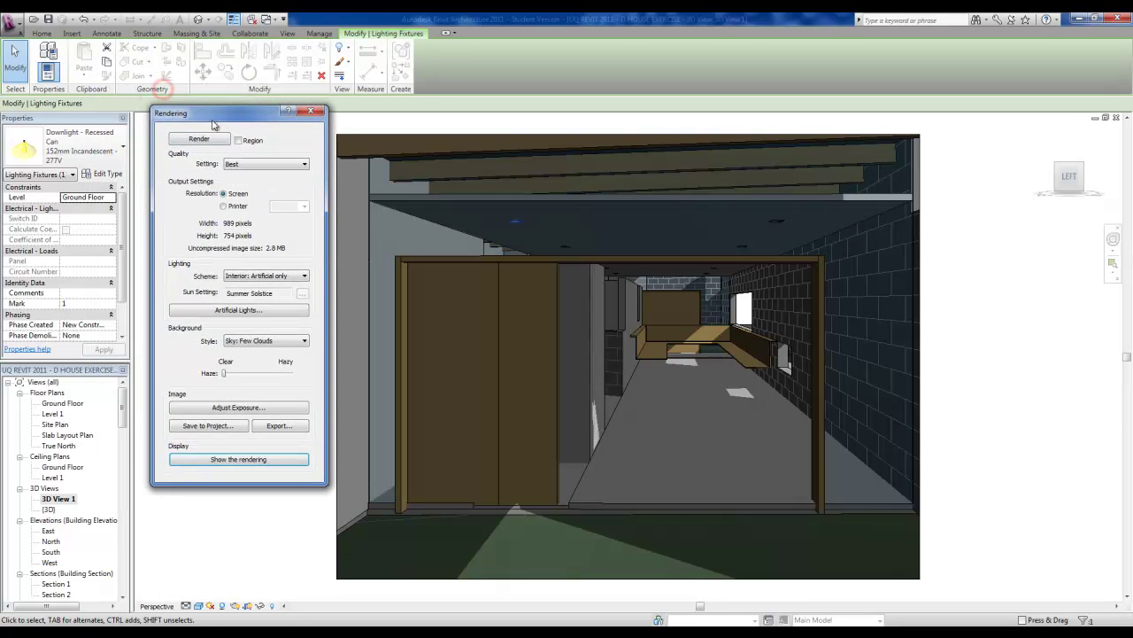
{"action": "left_click", "coordinate": [107, 174]}
{"action": "left_click", "coordinate": [788, 168]}
{"action": "double_click", "coordinate": [470, 311]}
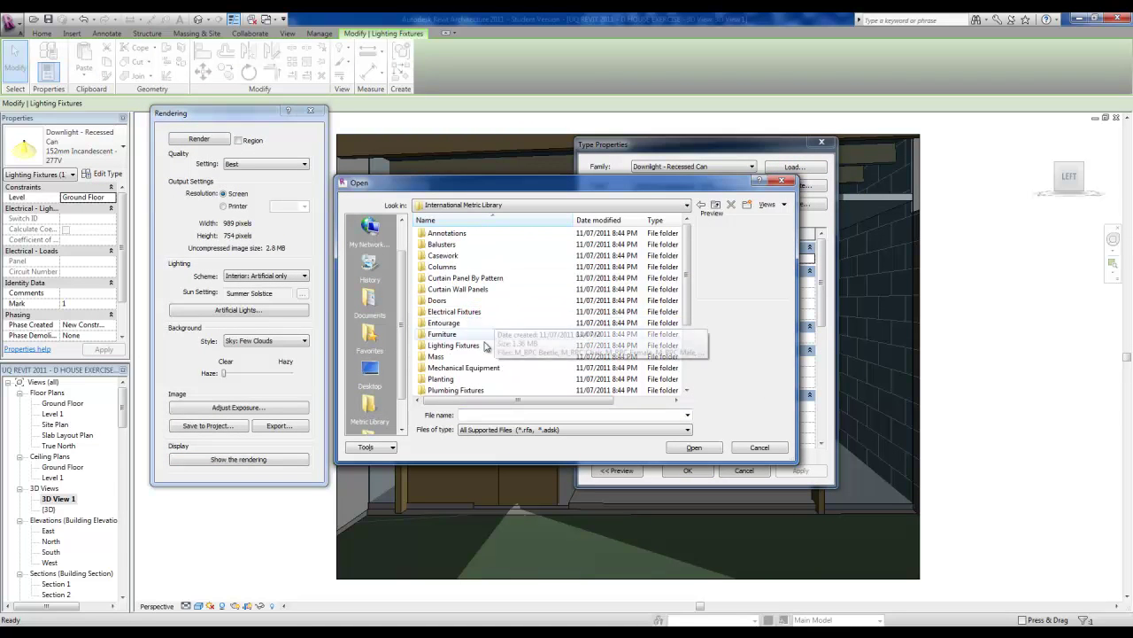
{"action": "left_click", "coordinate": [488, 346]}
{"action": "double_click", "coordinate": [489, 345]}
Load the Pendant Light - Hemisphere family and apply it to the front-left ceiling fixture.
{"action": "left_click", "coordinate": [493, 324]}
{"action": "scroll", "coordinate": [496, 319], "scroll_direction": "down", "scroll_amount": 2}
{"action": "left_click", "coordinate": [501, 301]}
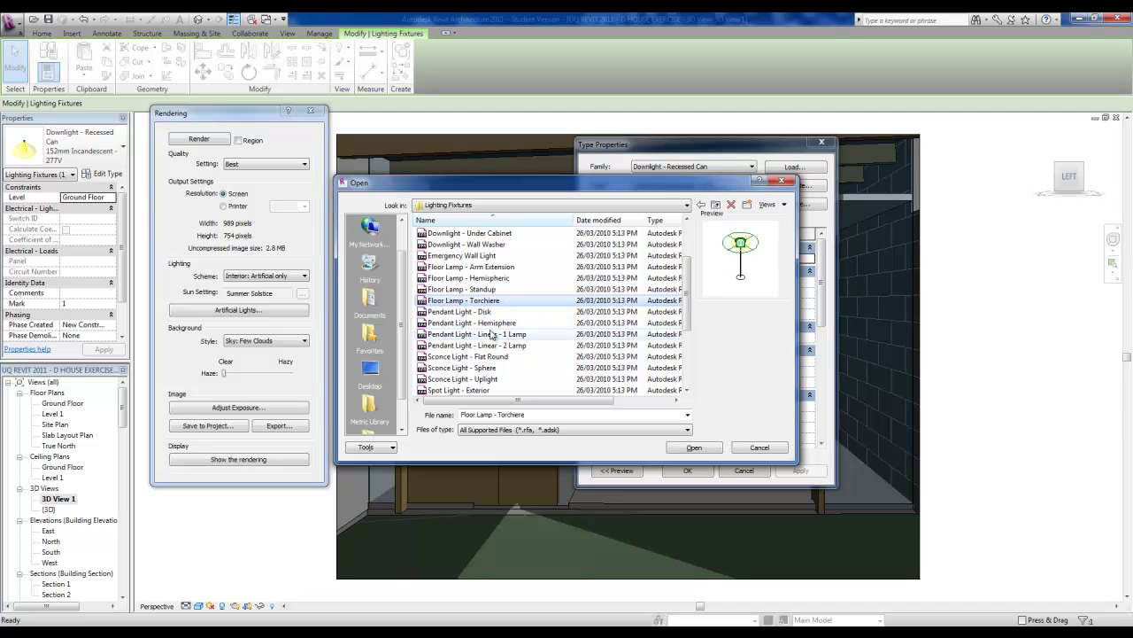
{"action": "left_click", "coordinate": [501, 312]}
{"action": "left_click", "coordinate": [503, 322]}
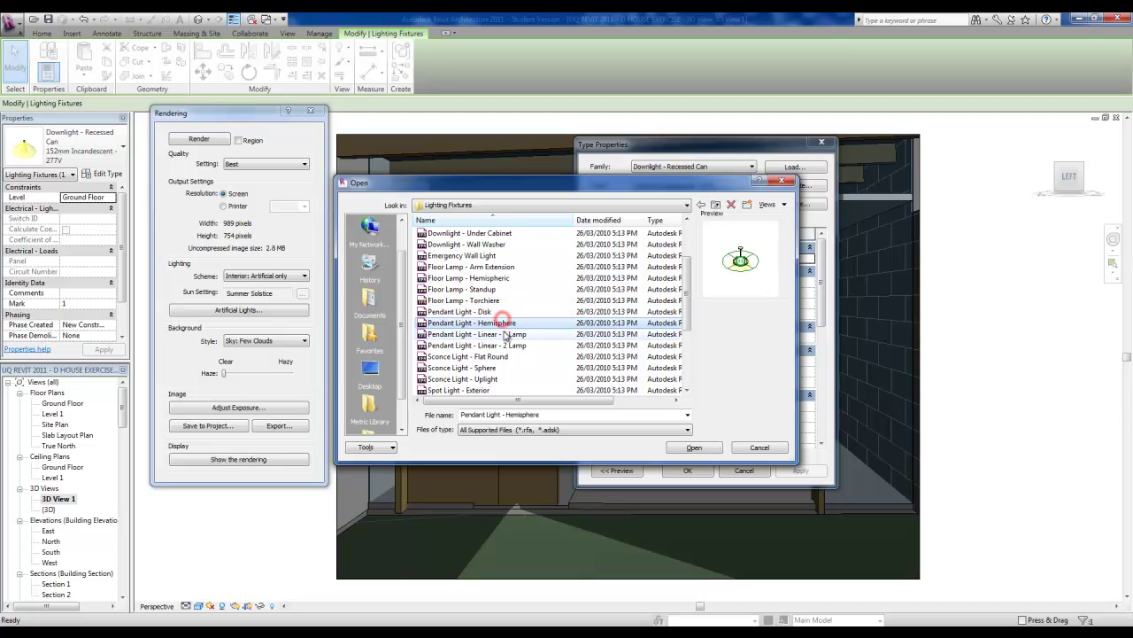
{"action": "left_click", "coordinate": [687, 447]}
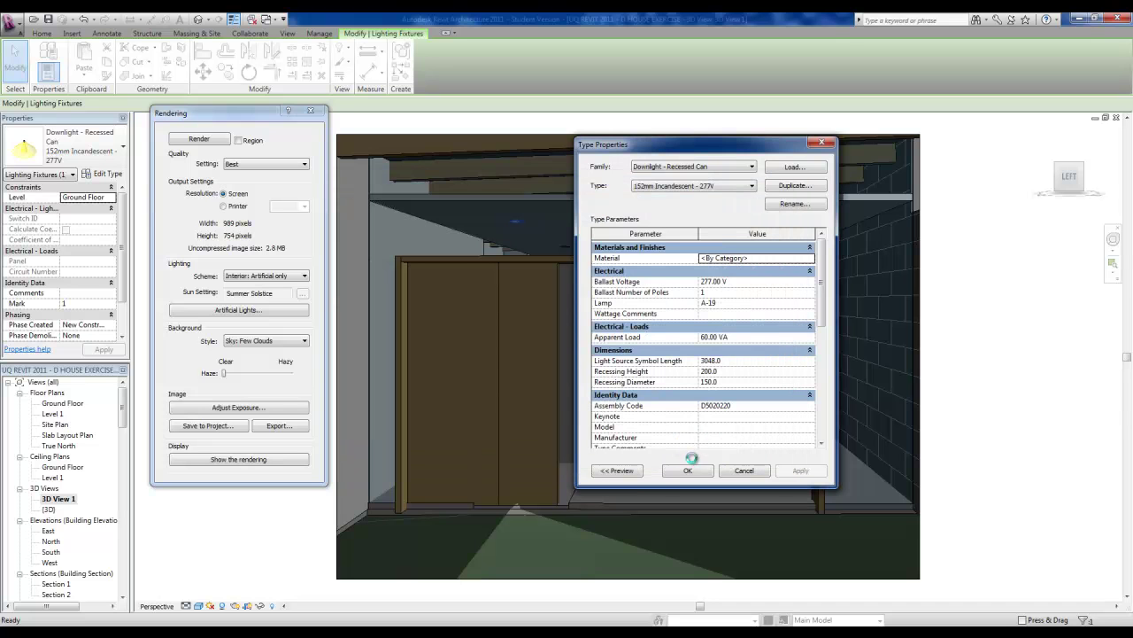
{"action": "left_click", "coordinate": [689, 471]}
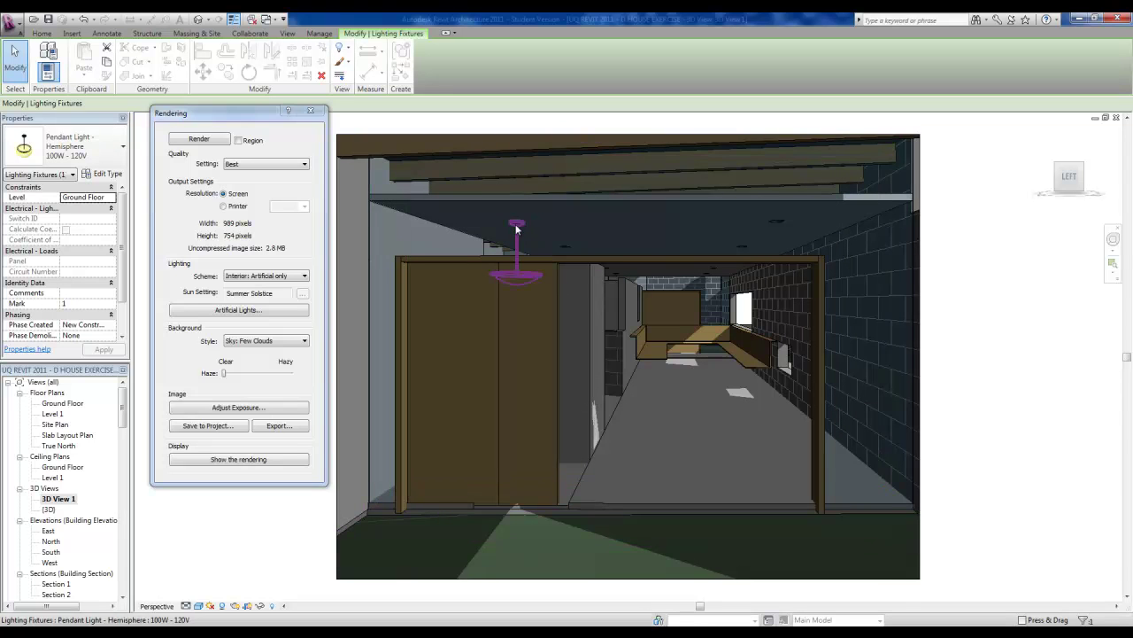
Change the front-right ceiling downlight to the Pendant Light - Hemisphere type 150W - 277V.
{"action": "left_click", "coordinate": [775, 220]}
{"action": "left_click", "coordinate": [100, 152]}
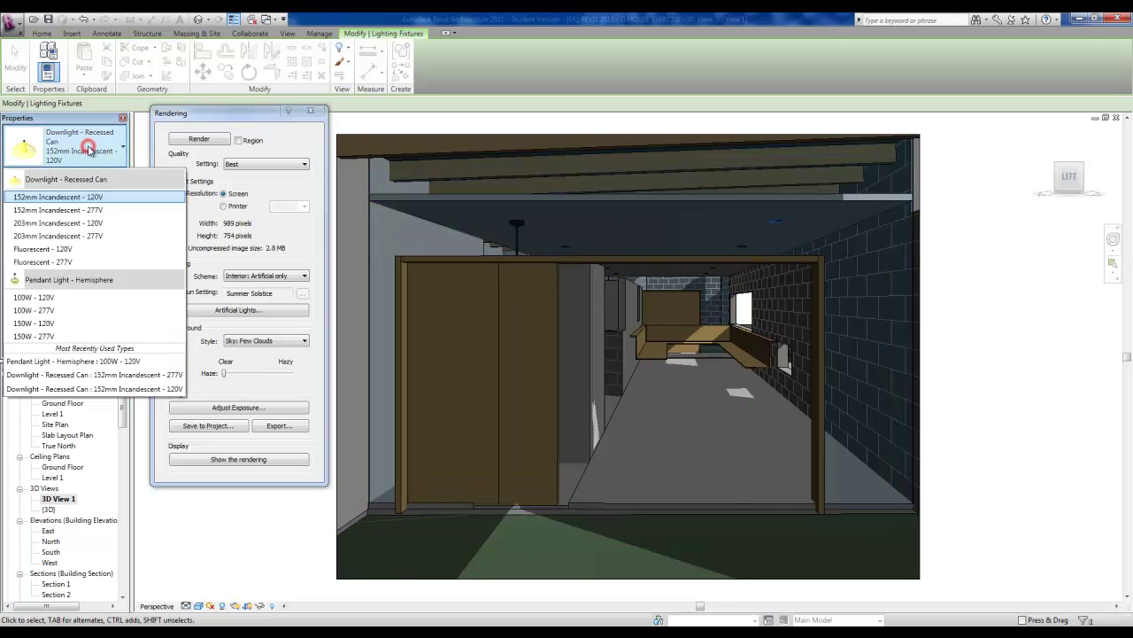
{"action": "left_click", "coordinate": [66, 337]}
{"action": "left_click", "coordinate": [950, 292]}
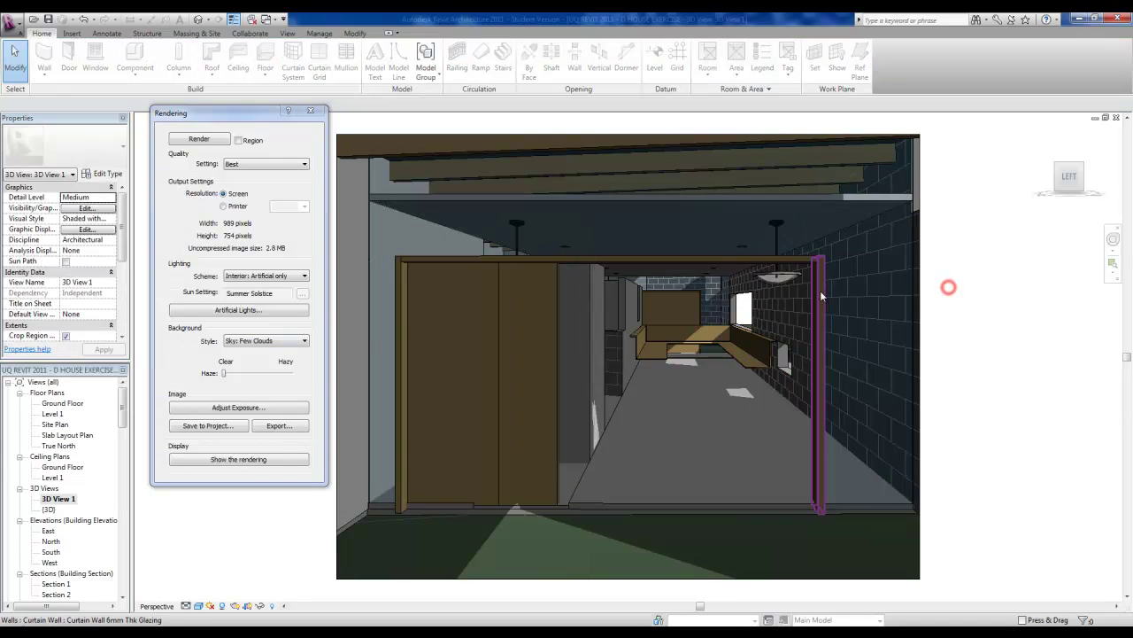
{"action": "left_click_drag", "start_coordinate": [254, 119], "coordinate": [173, 87]}
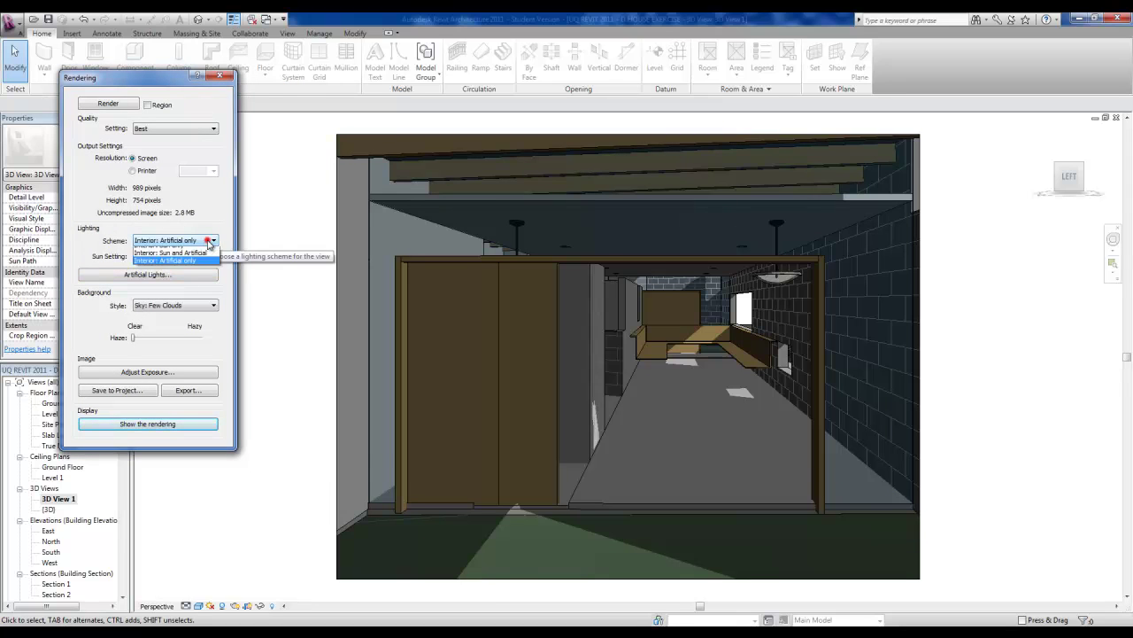
Set the rendering's lighting scheme to Interior: Sun only and close the rendering settings.
{"action": "left_click", "coordinate": [211, 241]}
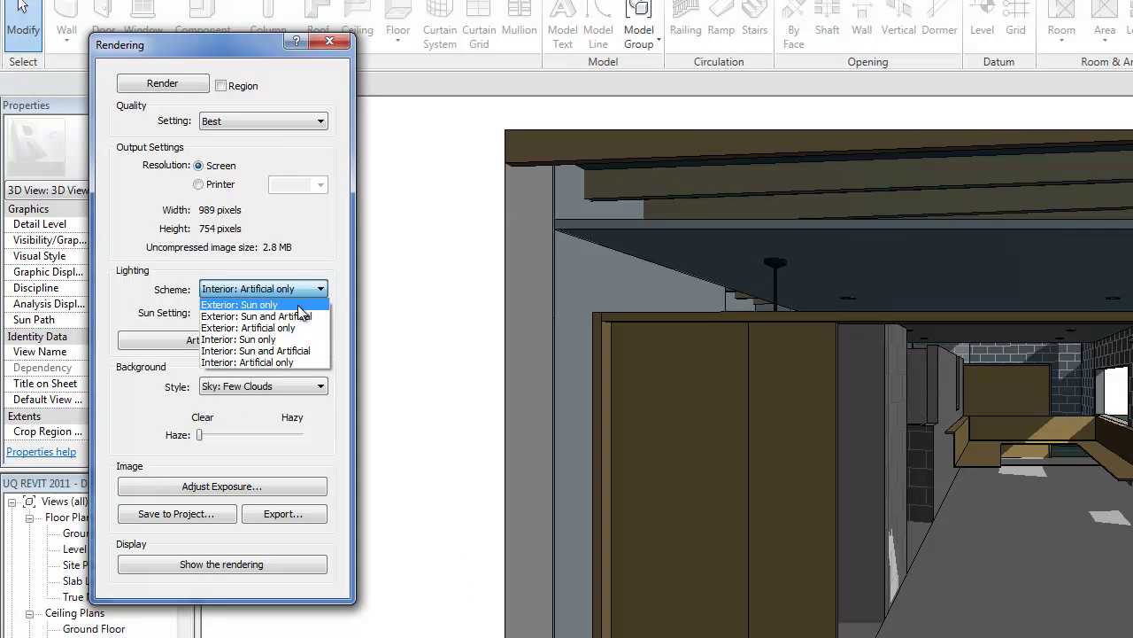
{"action": "left_click", "coordinate": [302, 340]}
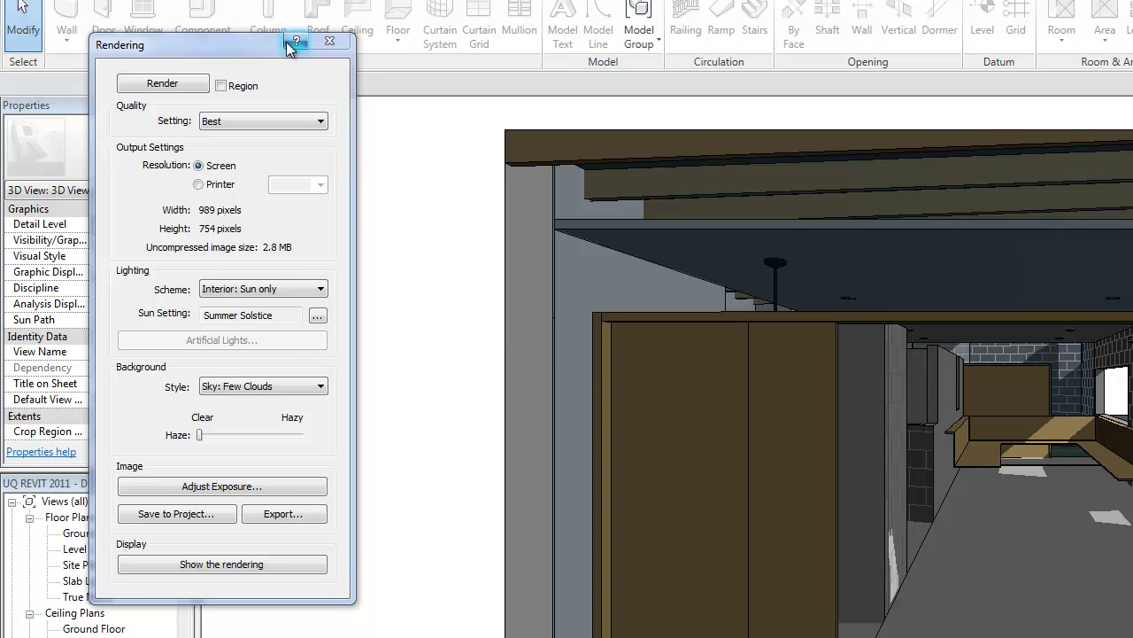
{"action": "left_click", "coordinate": [330, 43]}
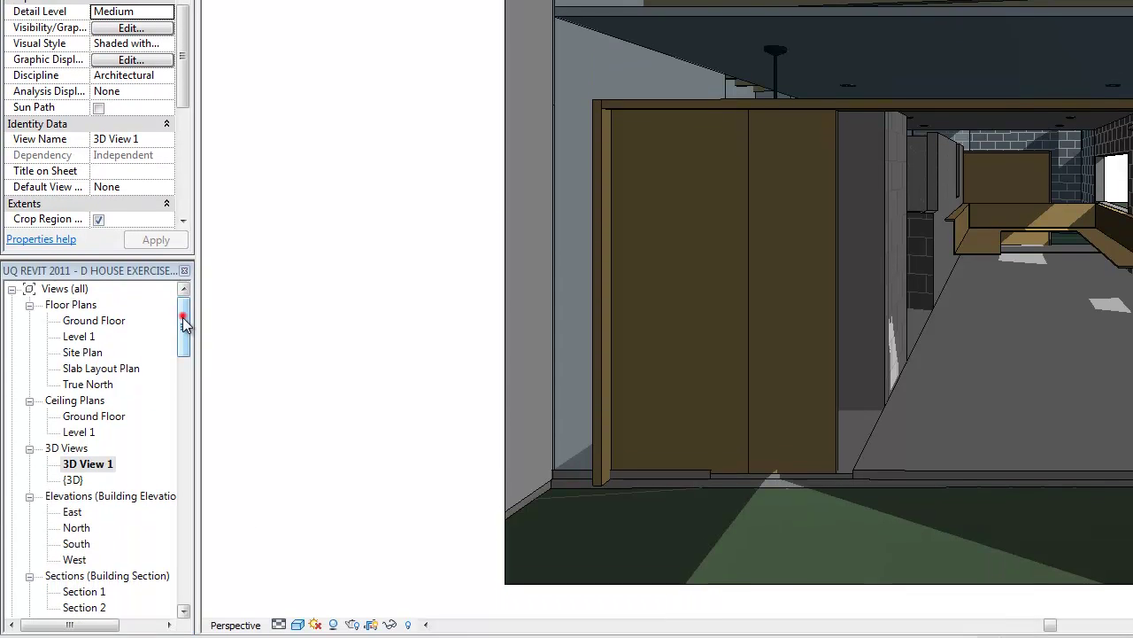
Review the saved renderings of the interior perspective one after another, from 3D View 1_1 to 3D View 1_4.
{"action": "left_click_drag", "start_coordinate": [184, 324], "coordinate": [182, 354]}
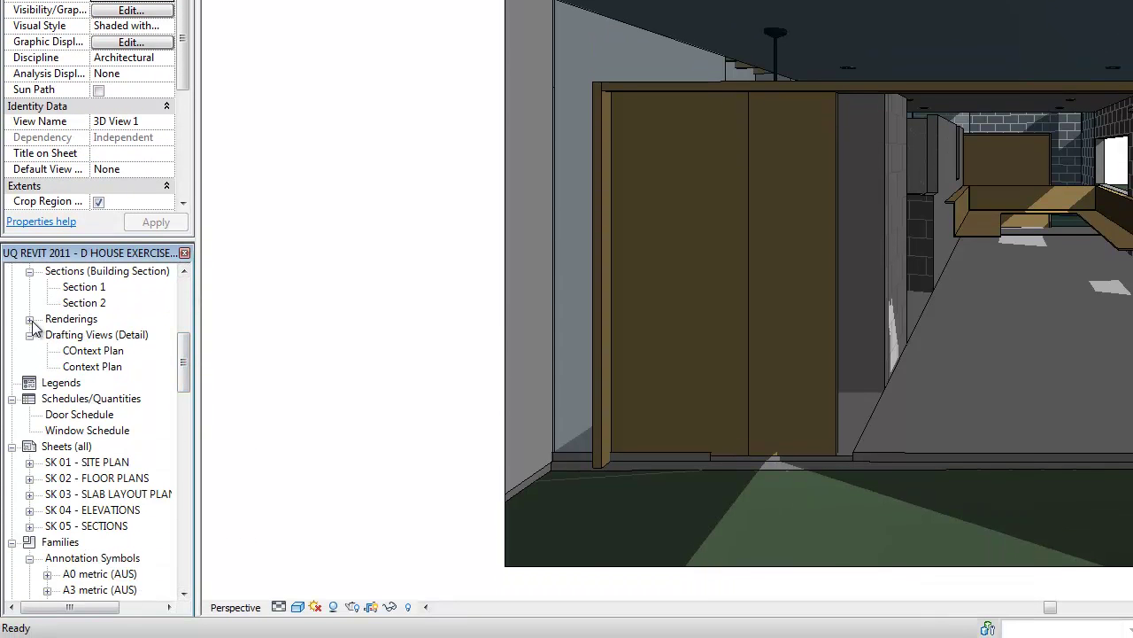
{"action": "left_click", "coordinate": [30, 320]}
{"action": "double_click", "coordinate": [89, 334]}
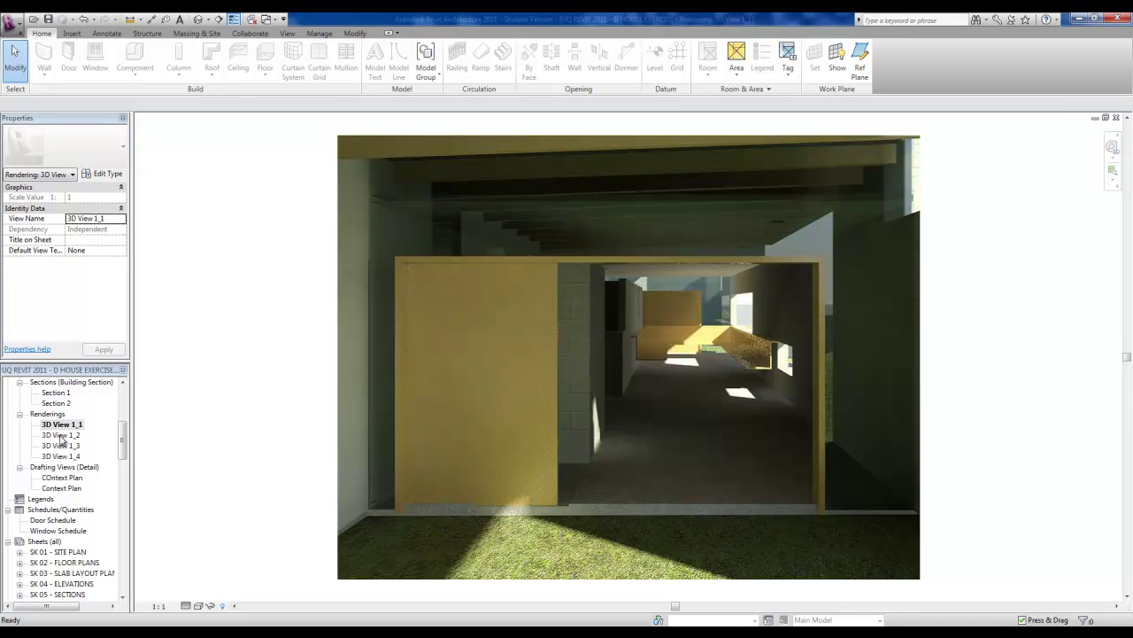
{"action": "double_click", "coordinate": [61, 437]}
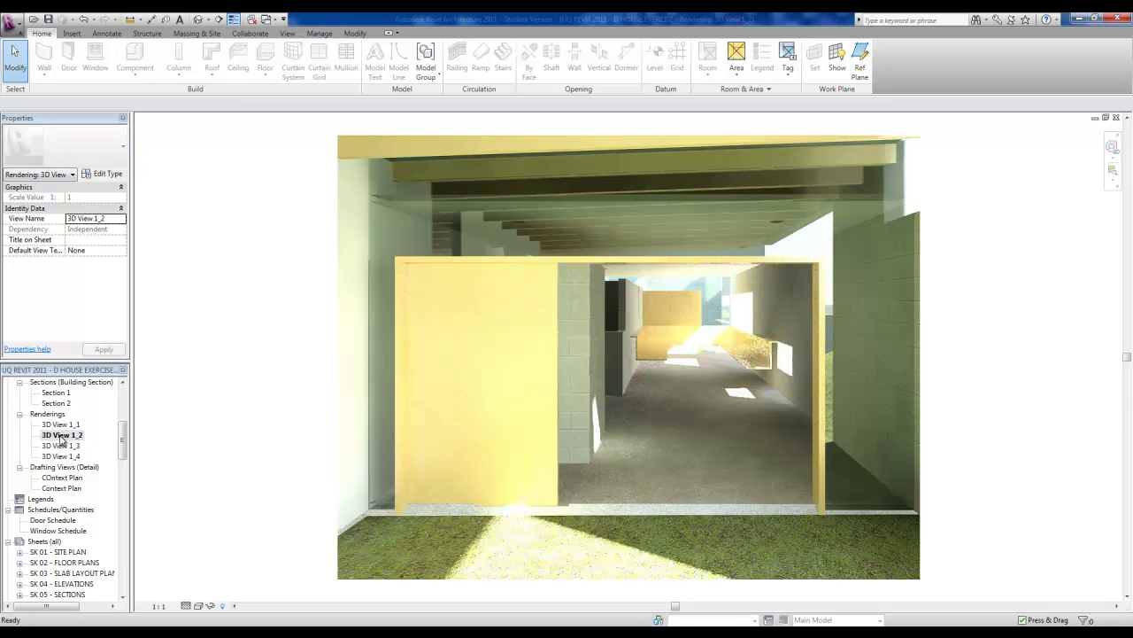
{"action": "double_click", "coordinate": [58, 447]}
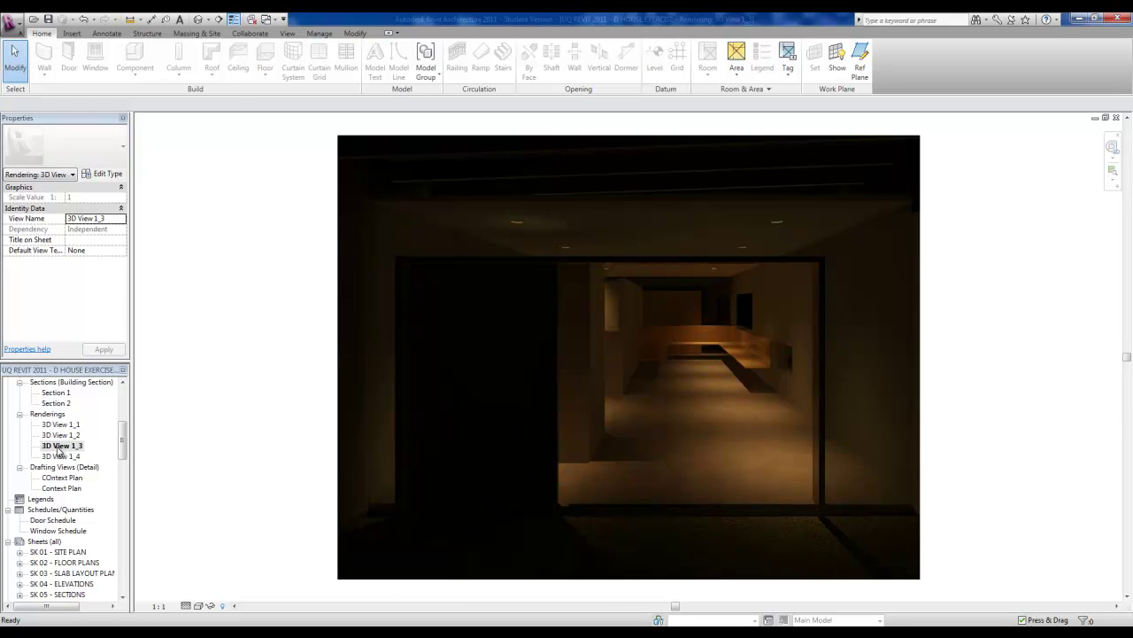
{"action": "double_click", "coordinate": [62, 456]}
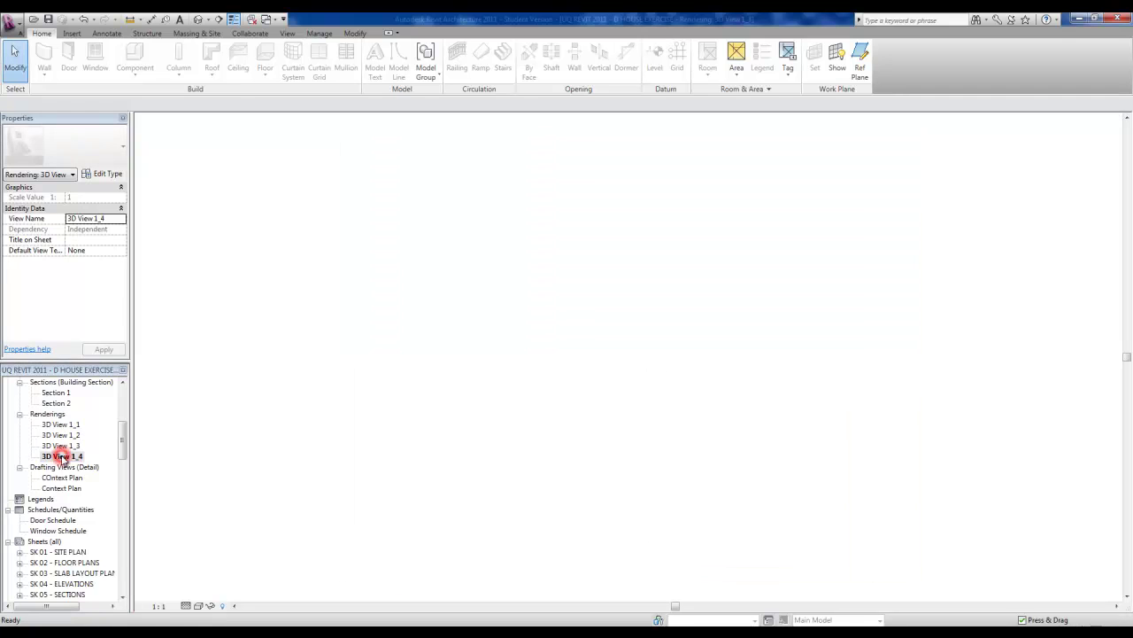